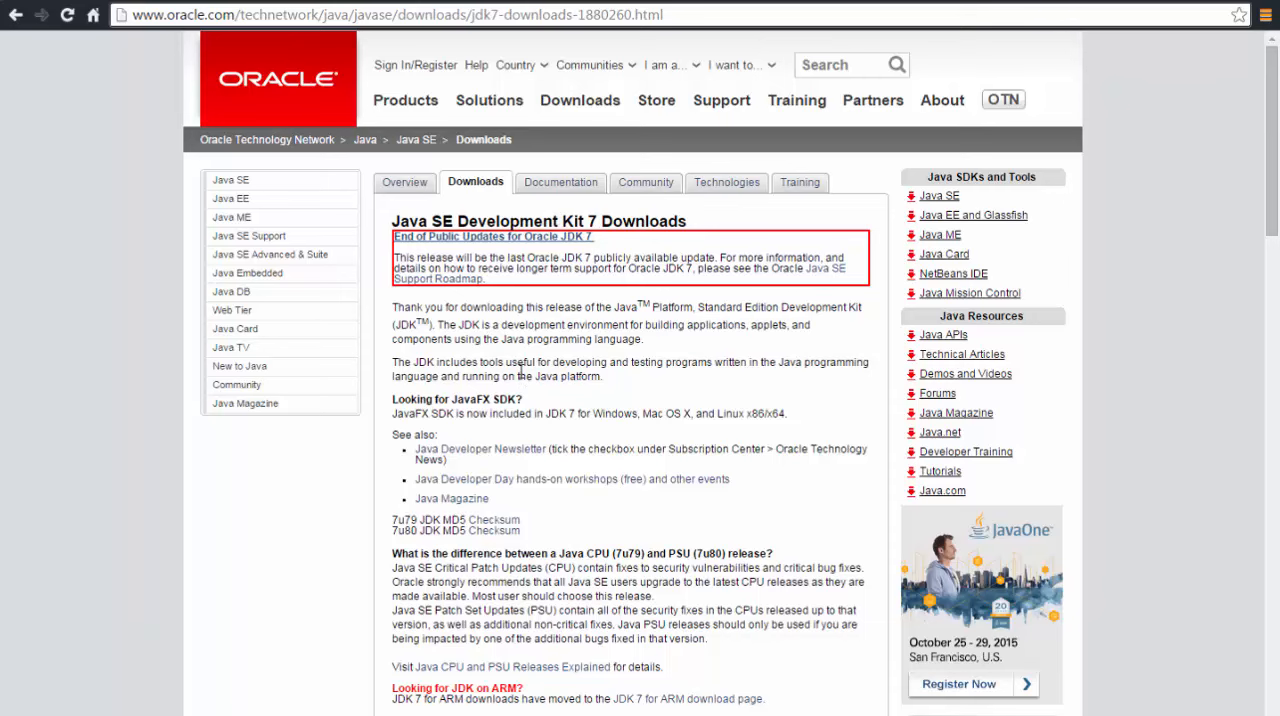
Accept the license agreement for Java SE Development Kit 7u79 and highlight the x64 label of the Windows x64 entry
scroll(520, 375, down, 6)
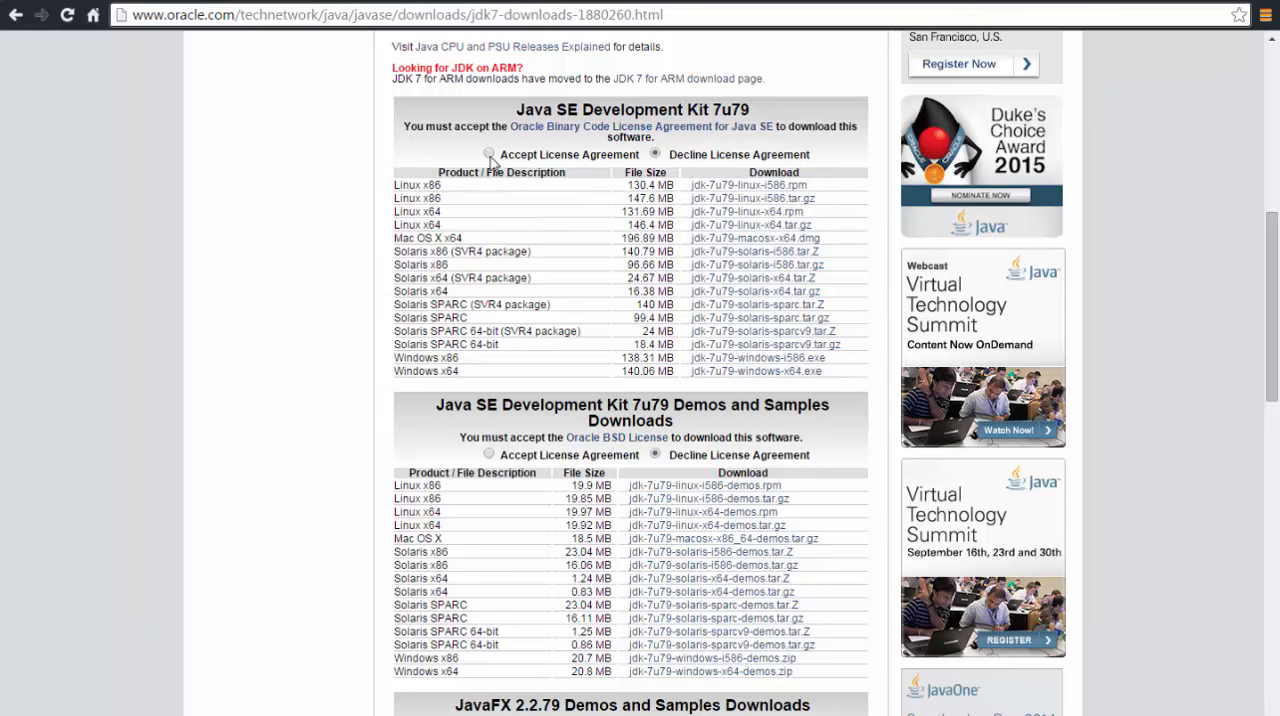
scroll(520, 175, up, 1)
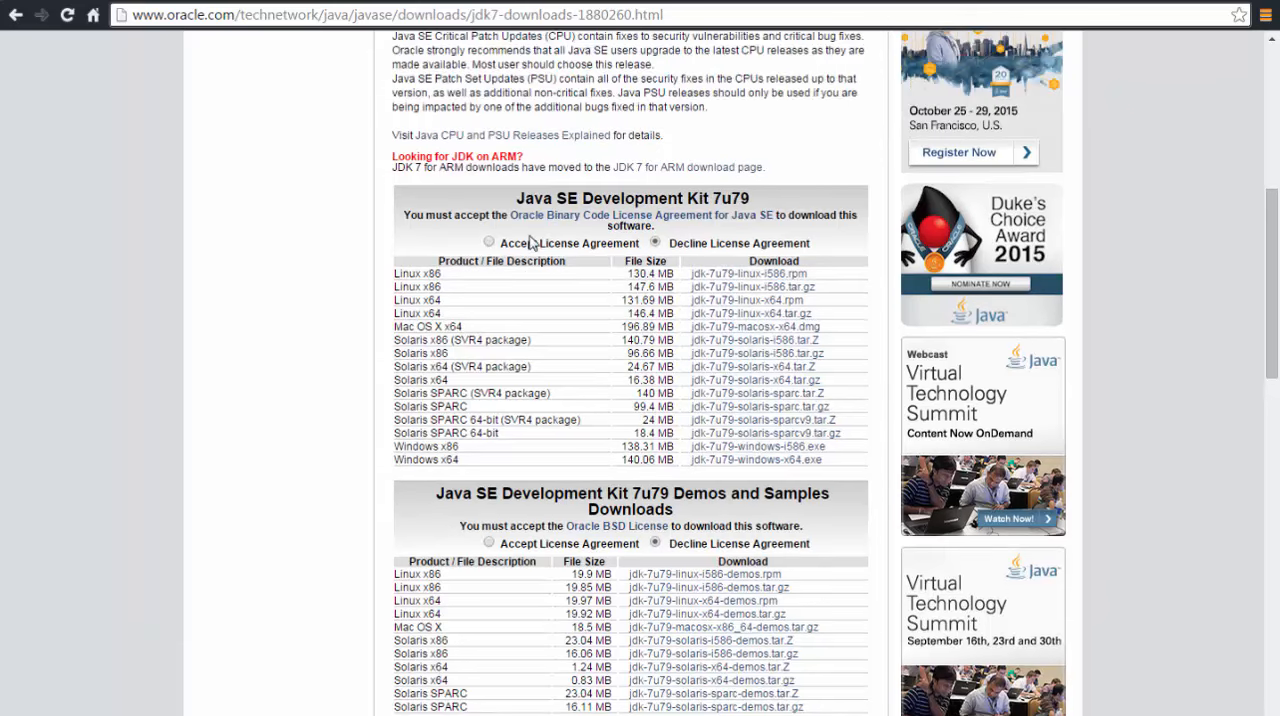
click(489, 243)
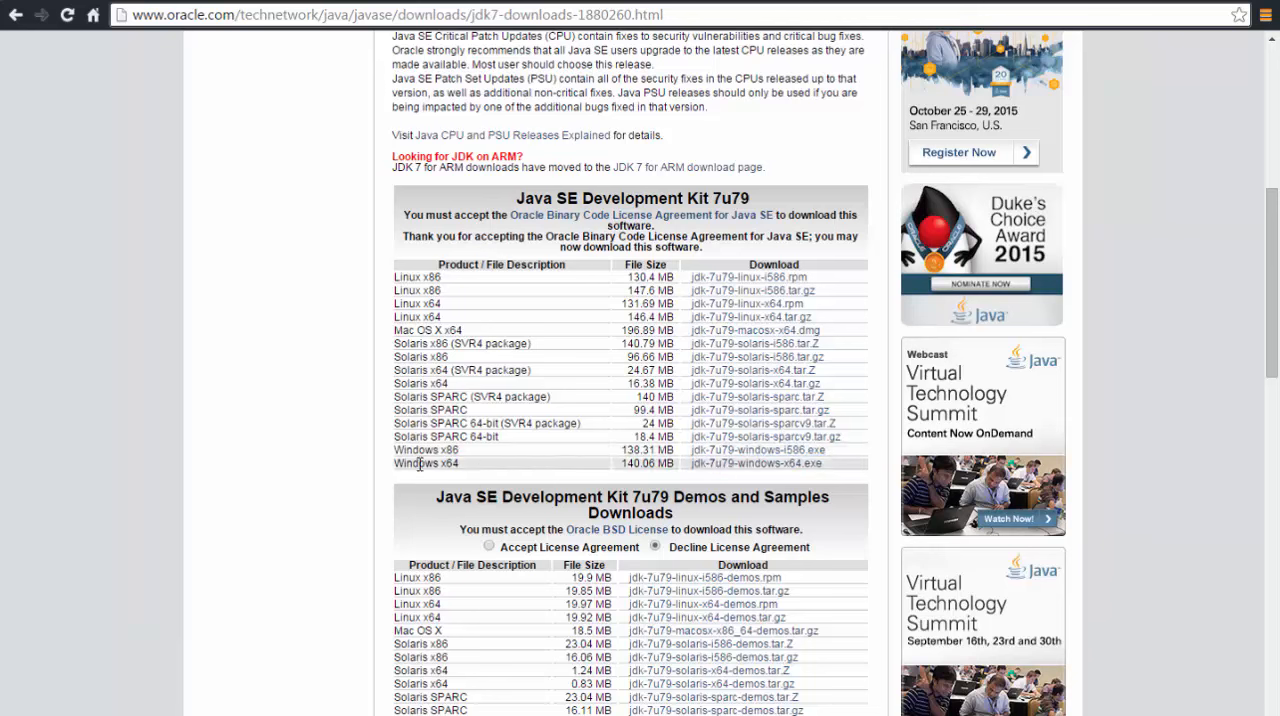
drag(395, 453, 472, 464)
click(476, 448)
click(443, 467)
click(436, 461)
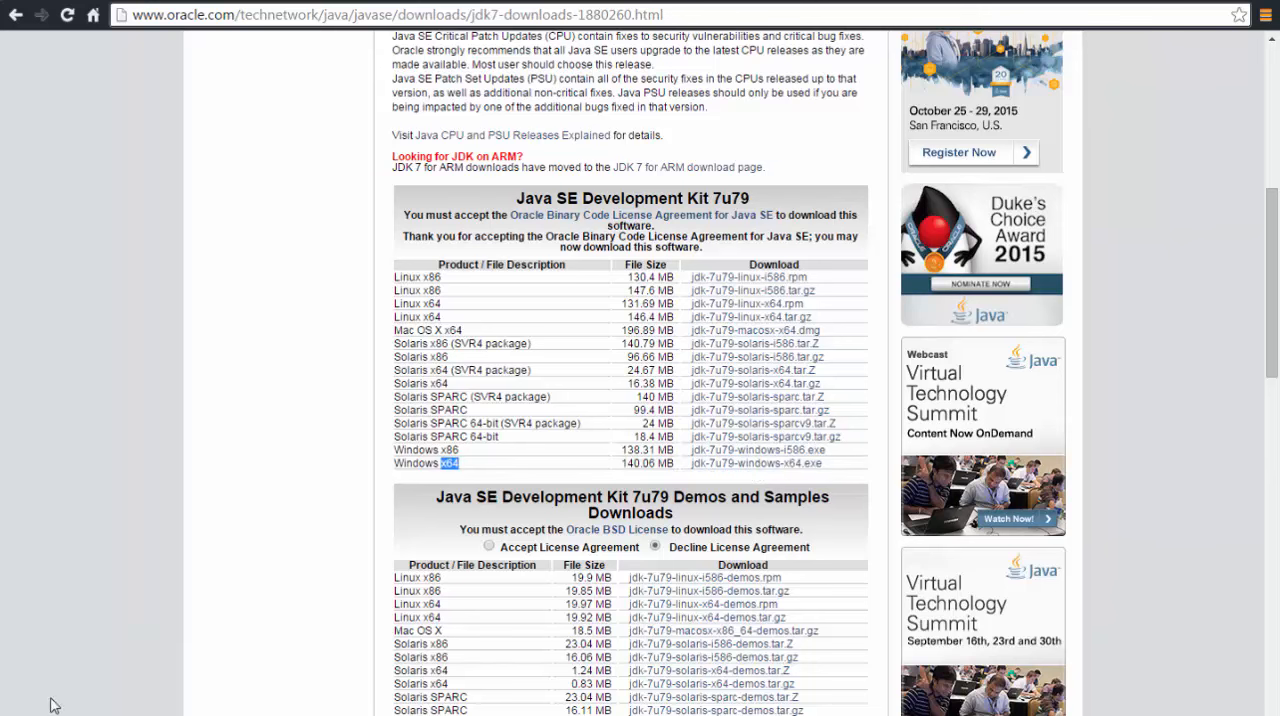
Switch to the Android Setup folder, run the jdk-7u79-windows-x64 installer and advance past the welcome page
click(80, 714)
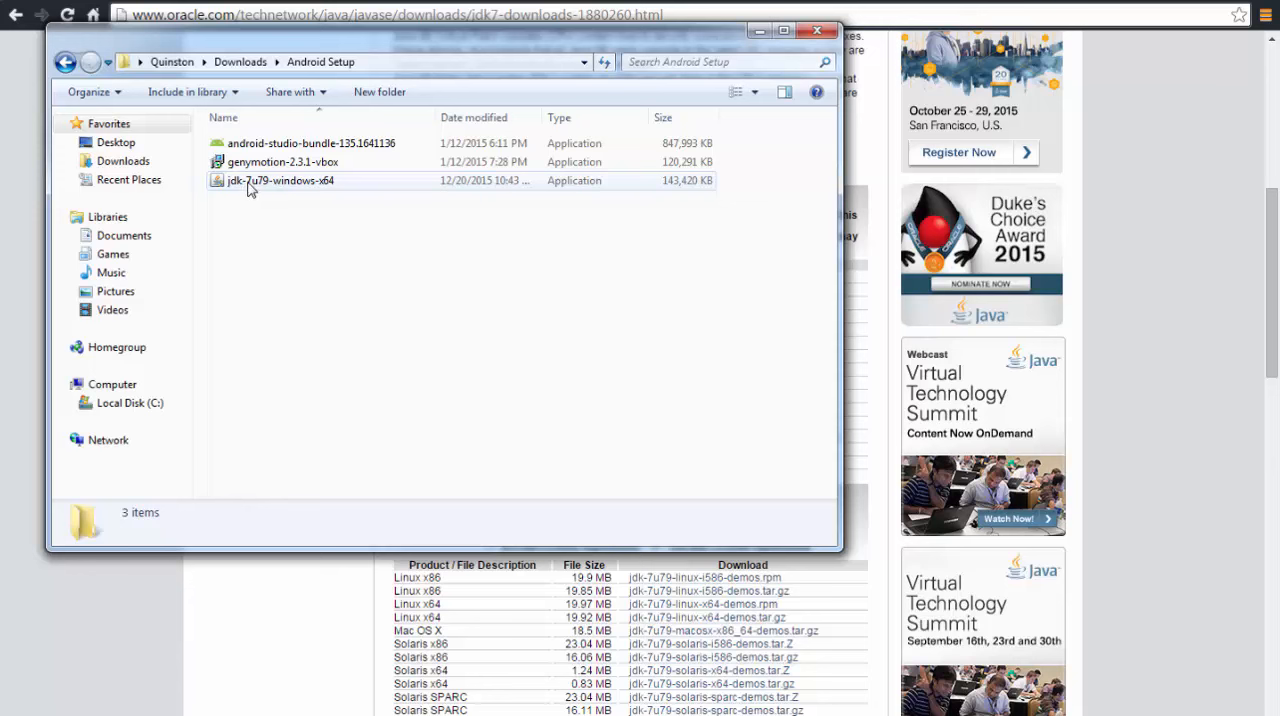
double_click(250, 182)
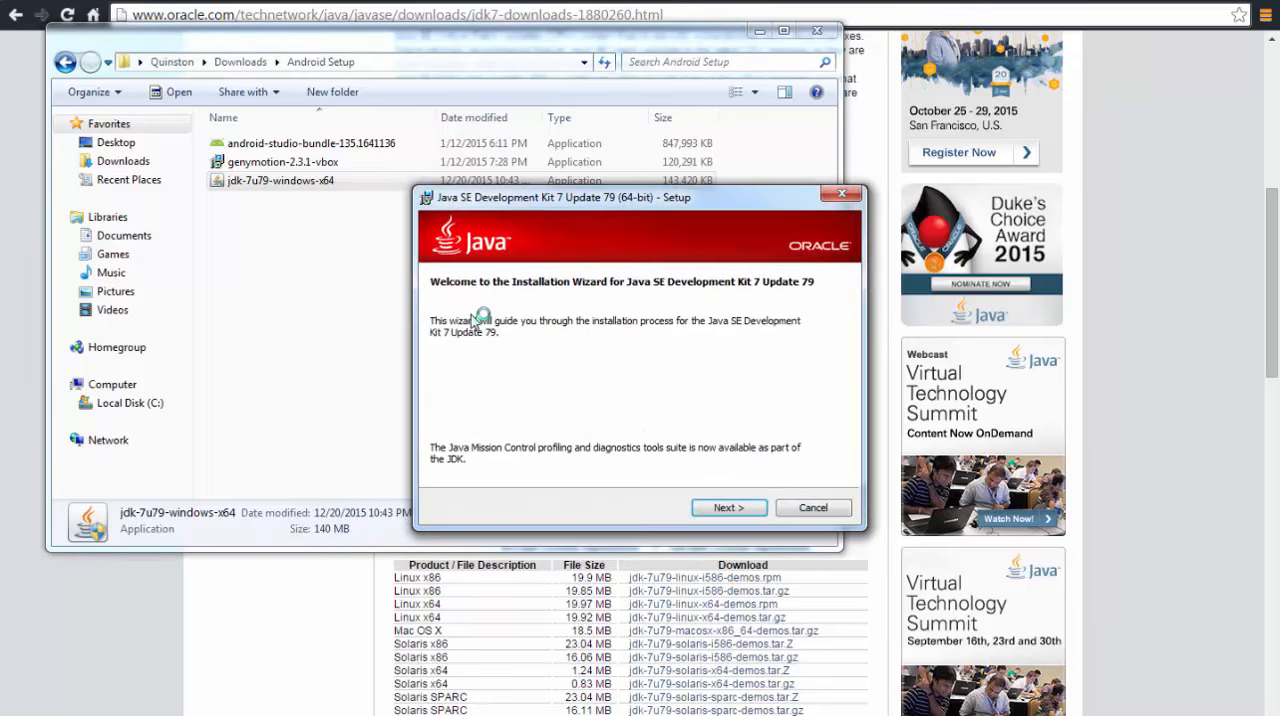
click(740, 508)
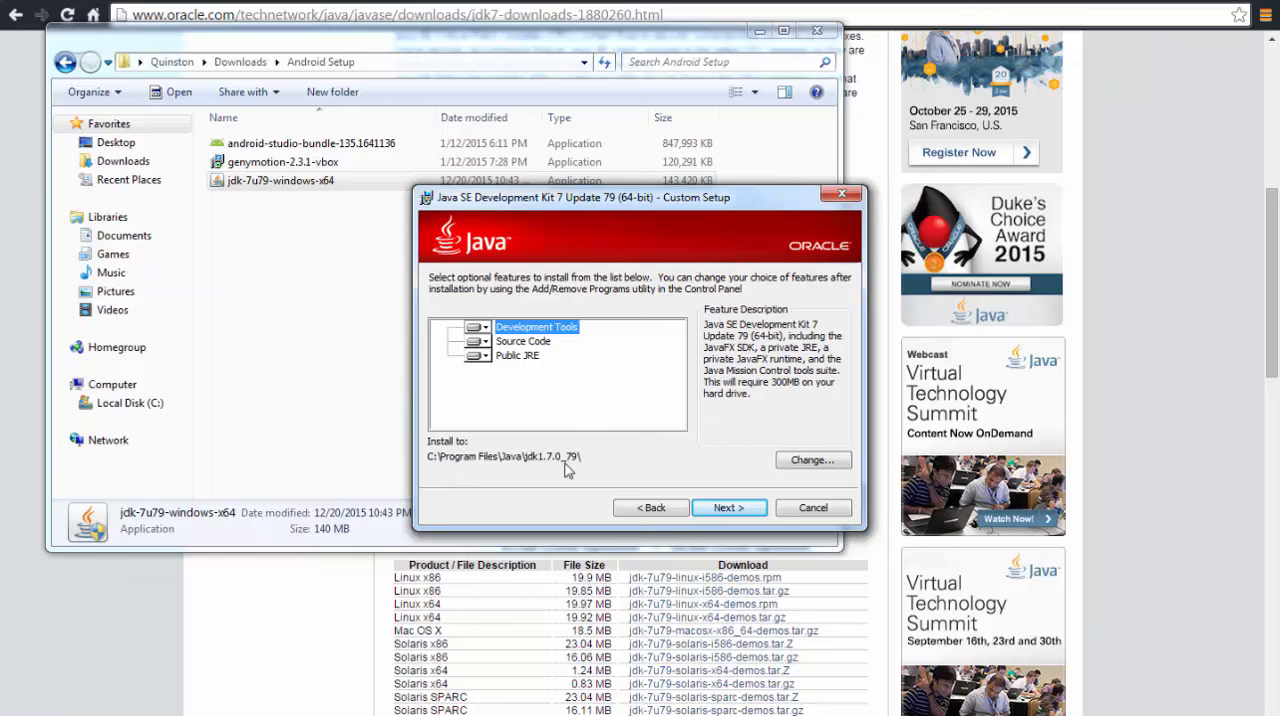
Copy the destination path C:\Program Files\Java\jdk1.7.0_79\ without changing it, and complete the JDK installation with the default features
click(810, 460)
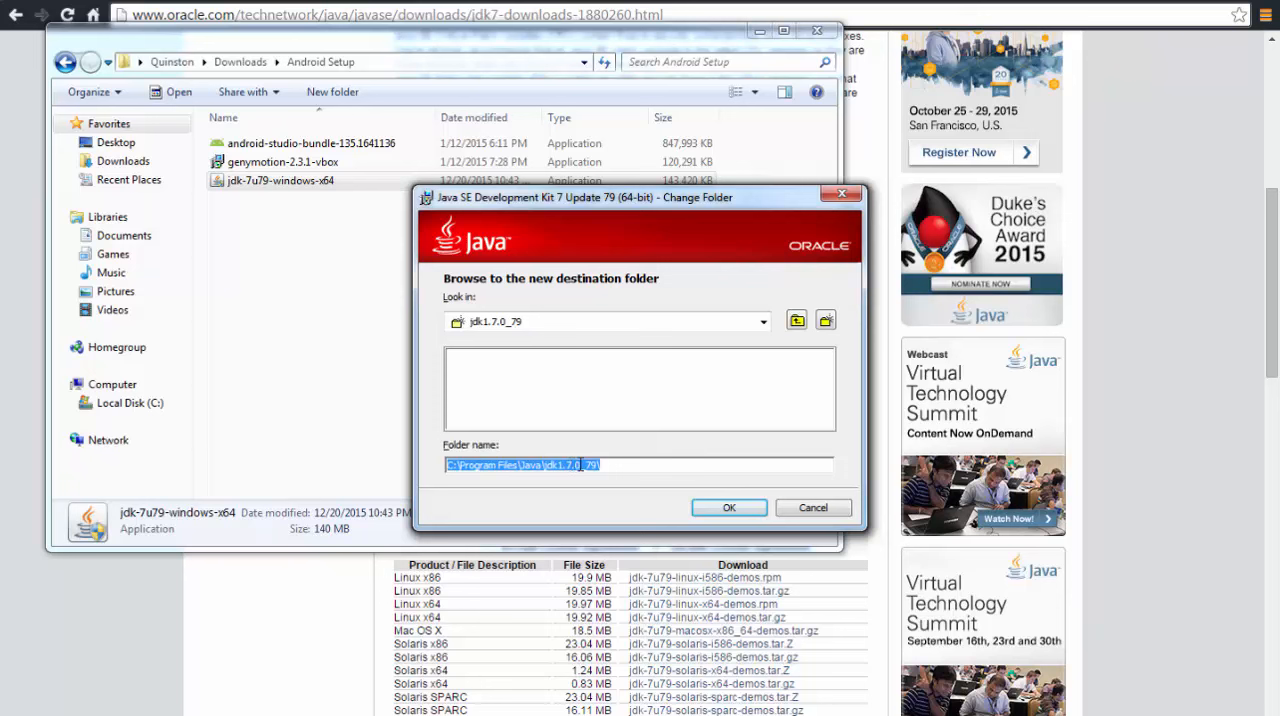
click(645, 468)
drag(620, 465, 433, 470)
key(ctrl+c)
click(729, 508)
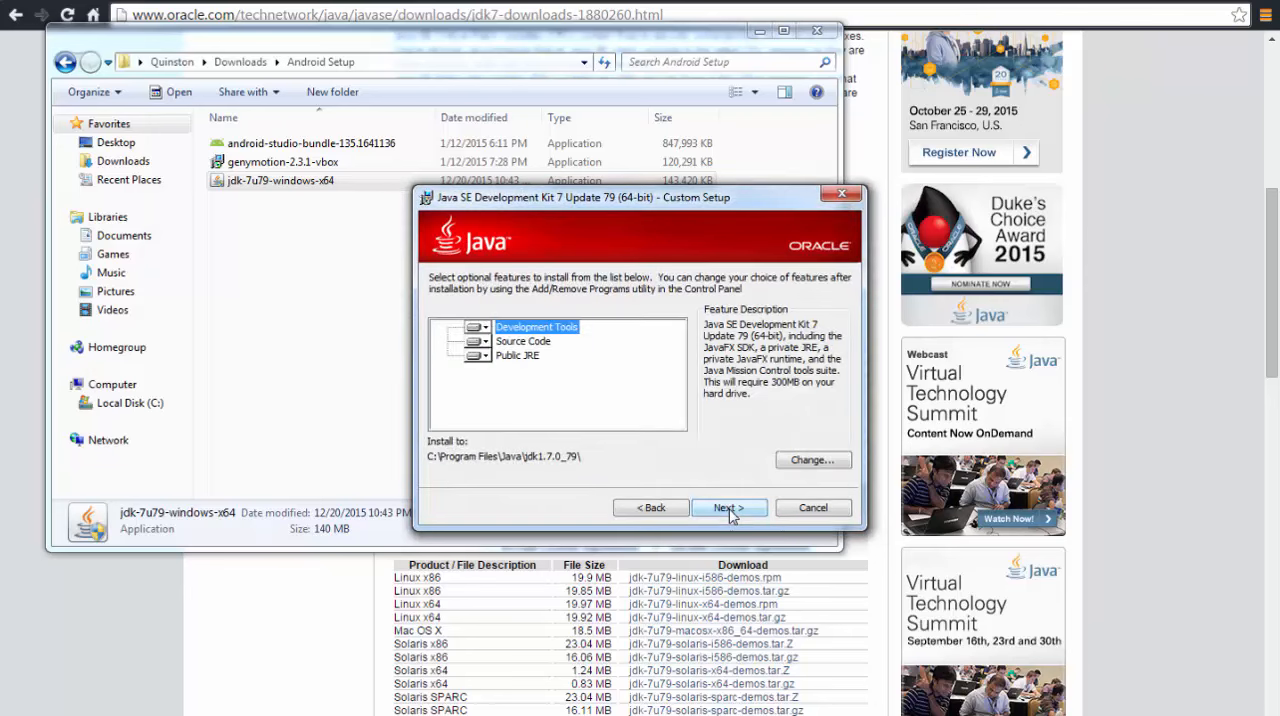
click(729, 508)
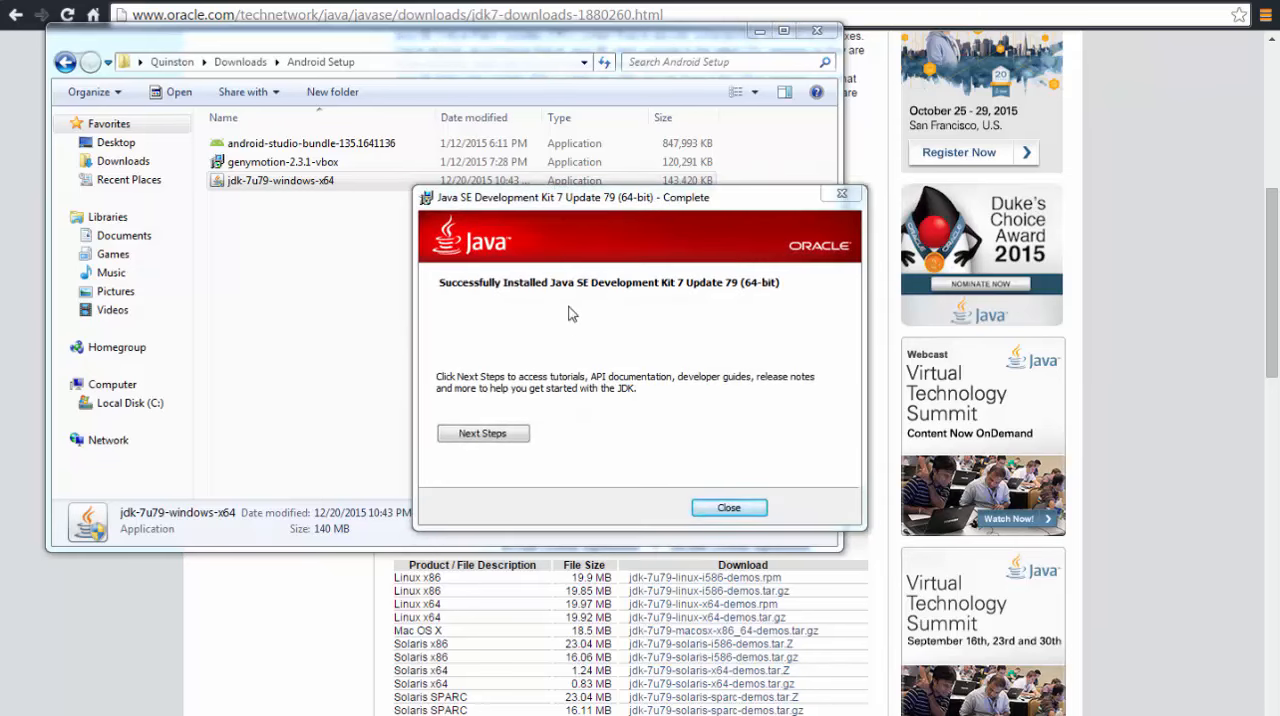
click(728, 508)
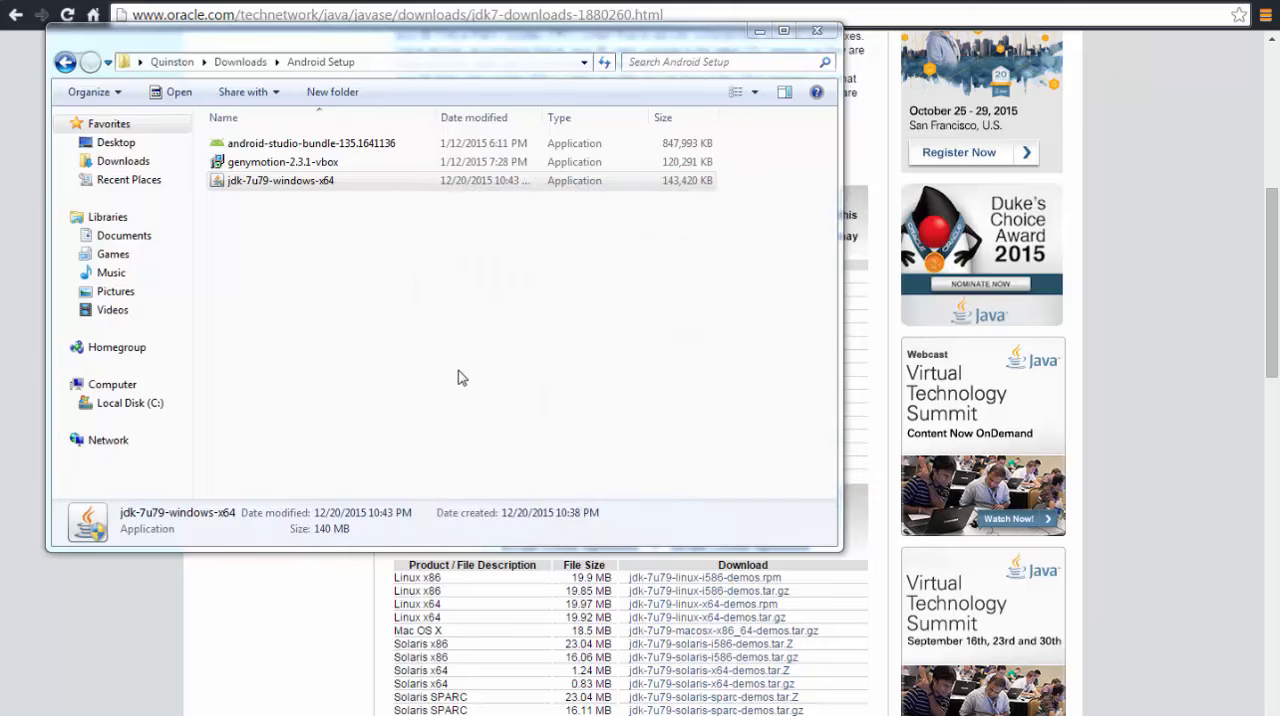
Search Windows for "advanced", view the advanced system settings and open the environment variables
key(super)
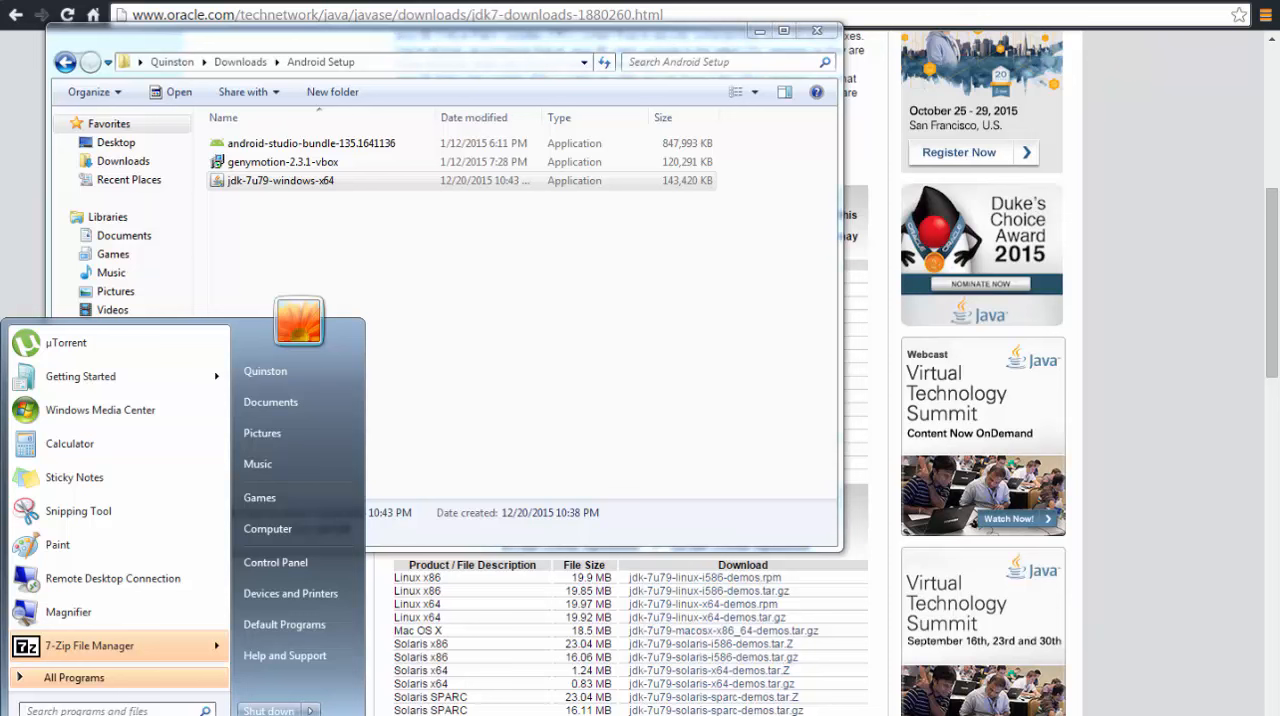
click(64, 710)
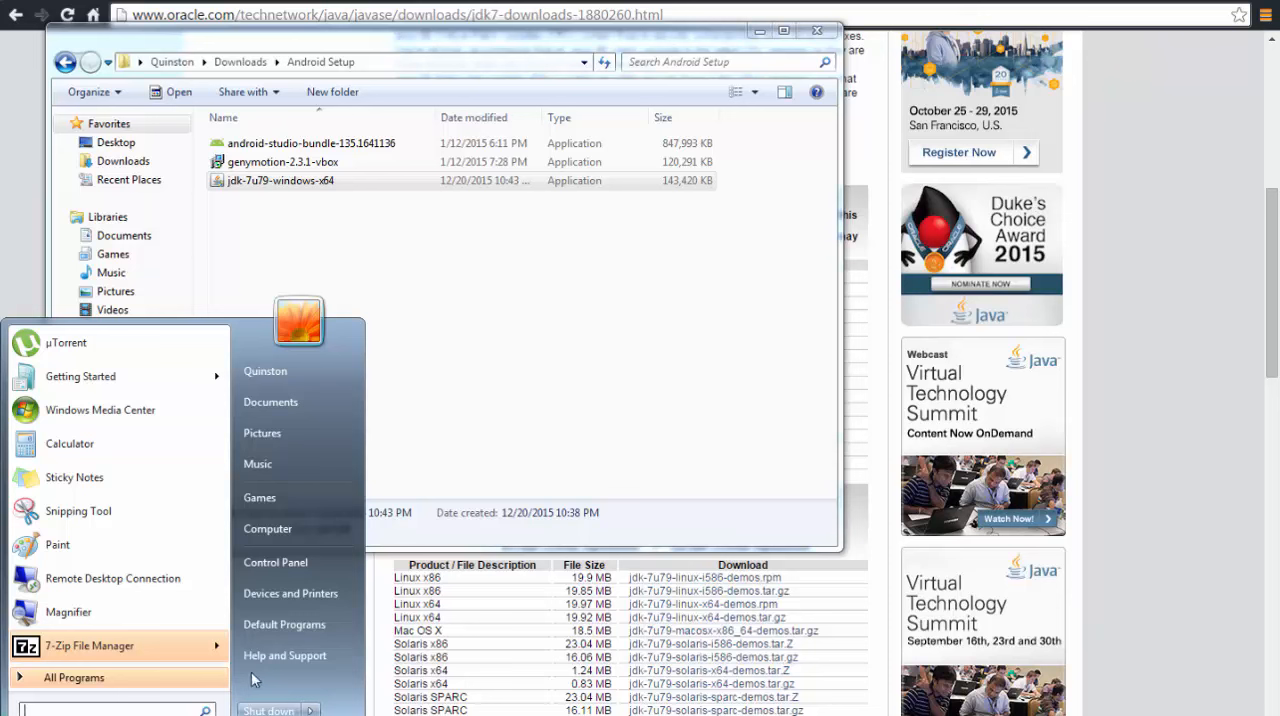
text(advanced)
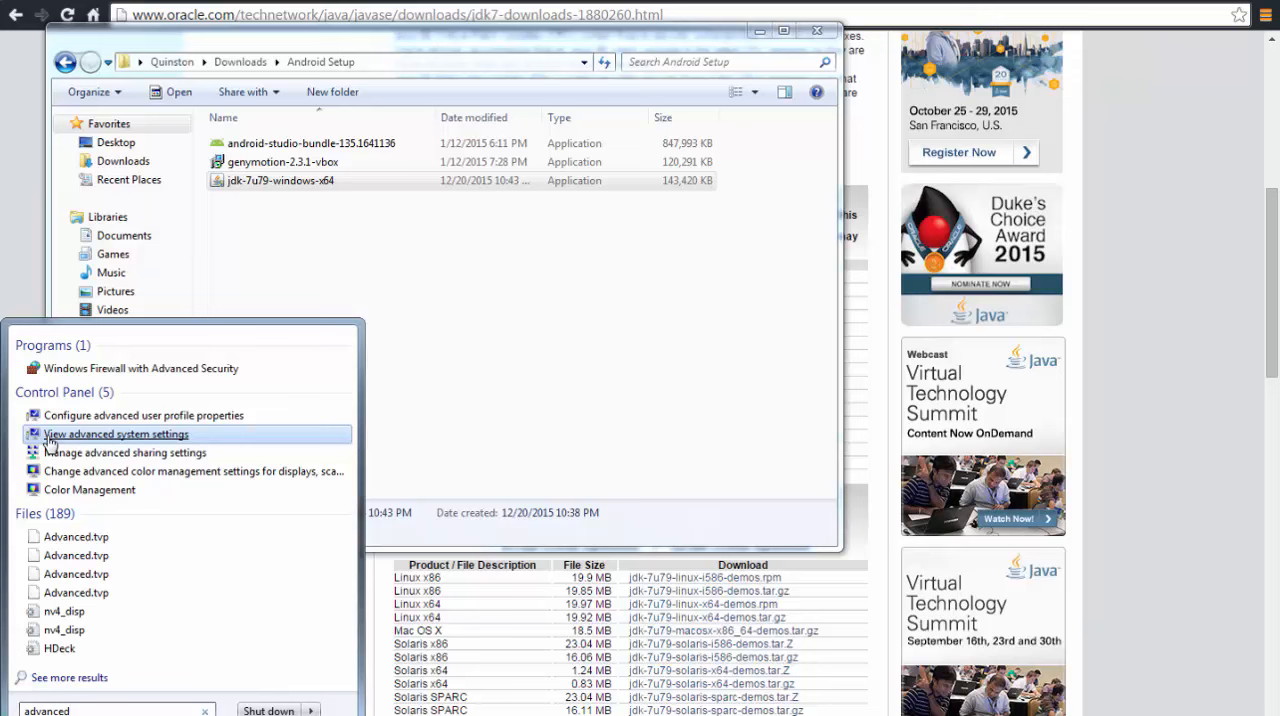
click(140, 440)
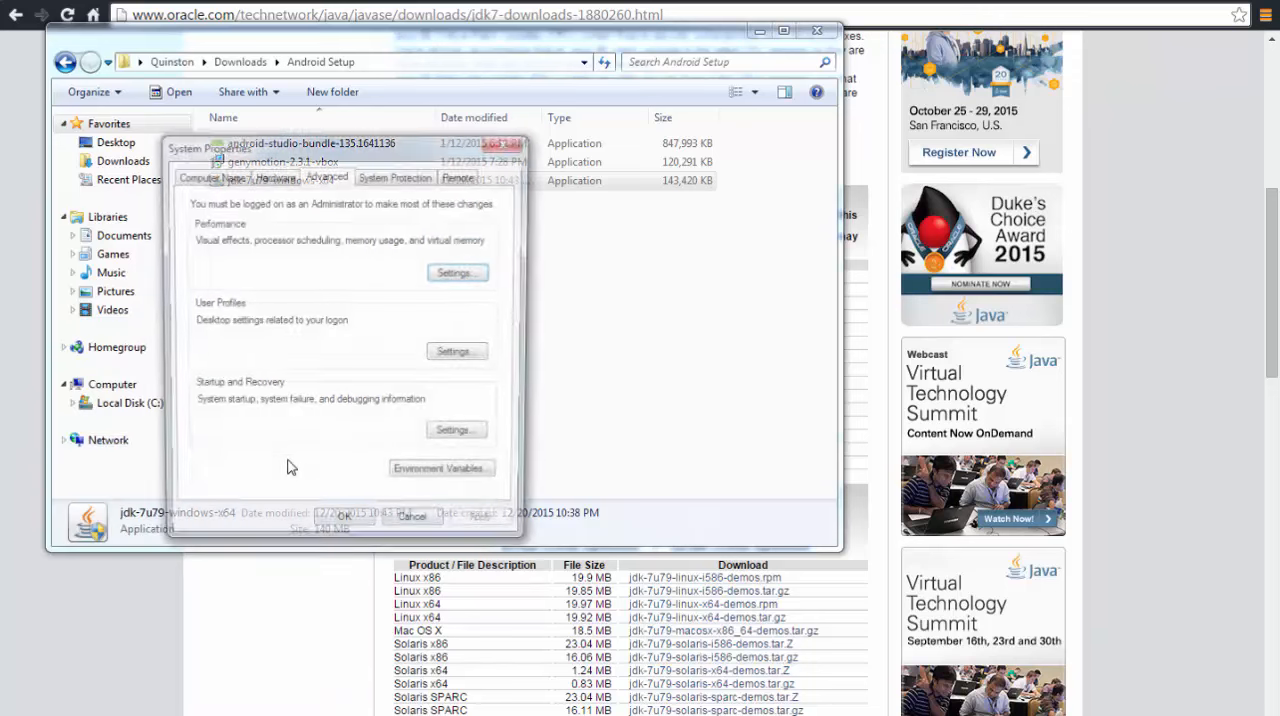
click(443, 479)
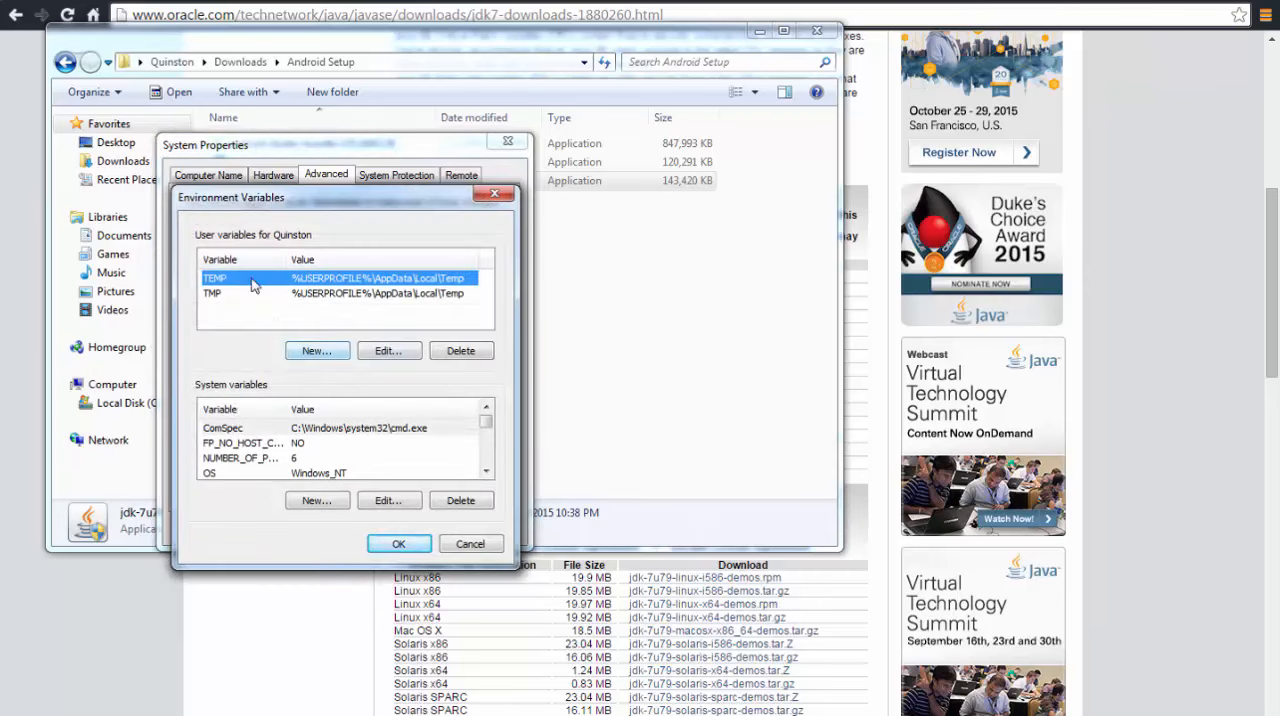
Create a user variable JAVA_HOME with the value C:\Program Files\Java\jdk1.7.0_79\ and accept the system settings
click(318, 351)
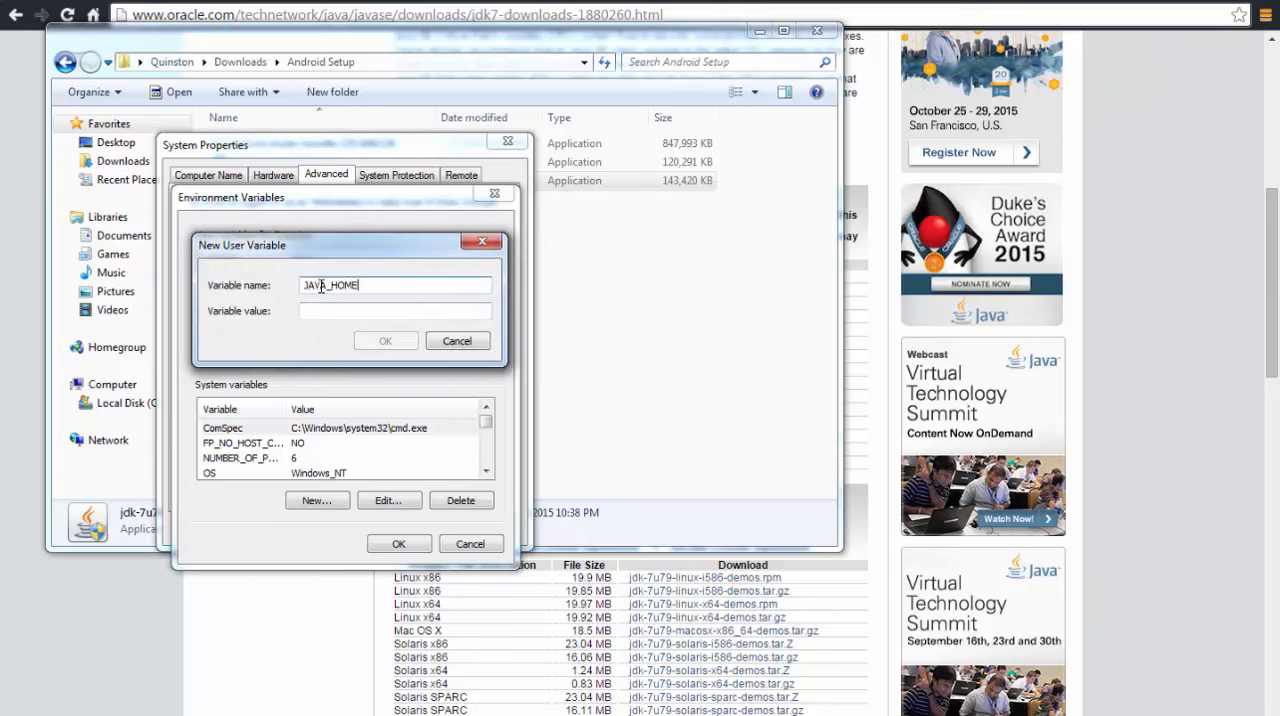
key(Tab)
key(ctrl+v)
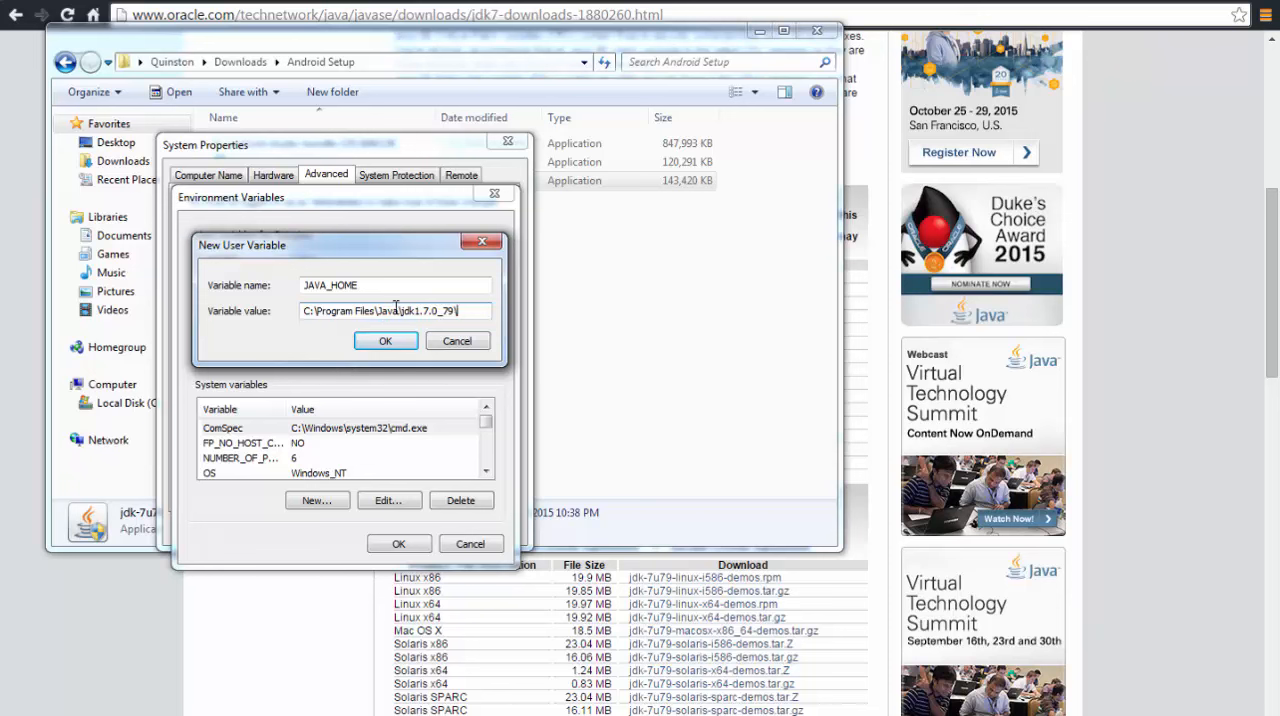
drag(398, 310, 459, 311)
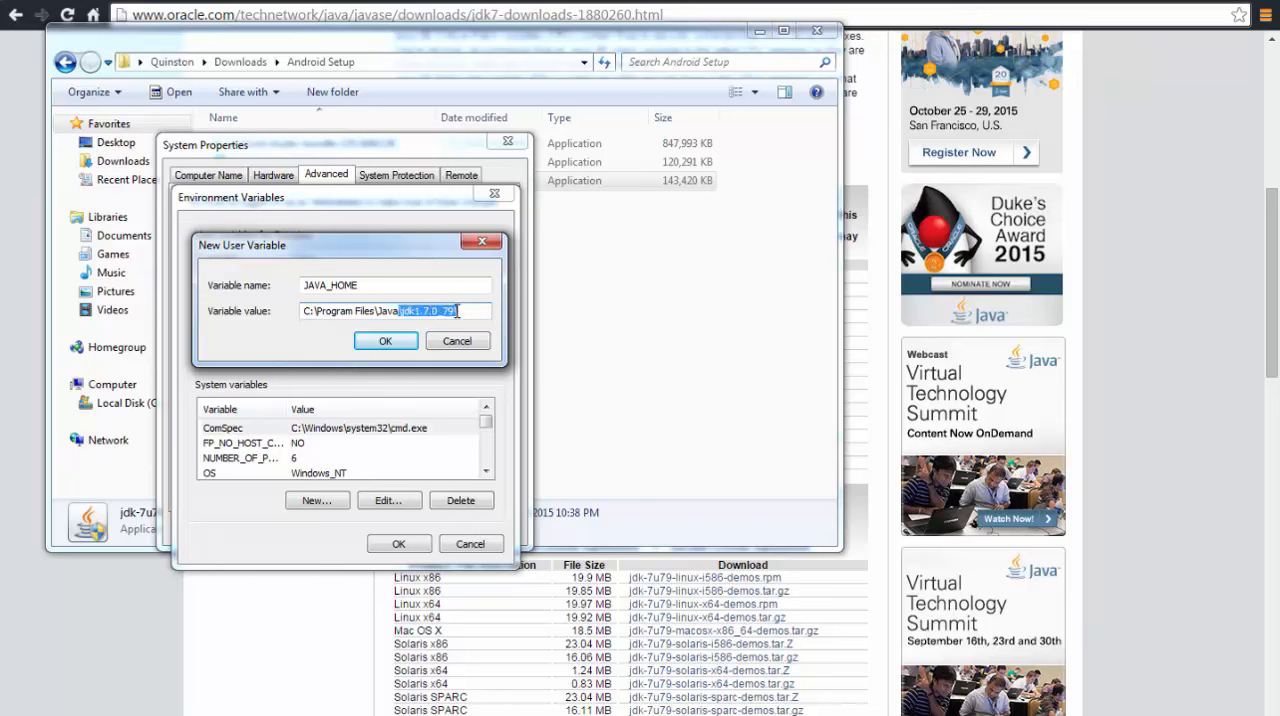
click(386, 343)
click(396, 544)
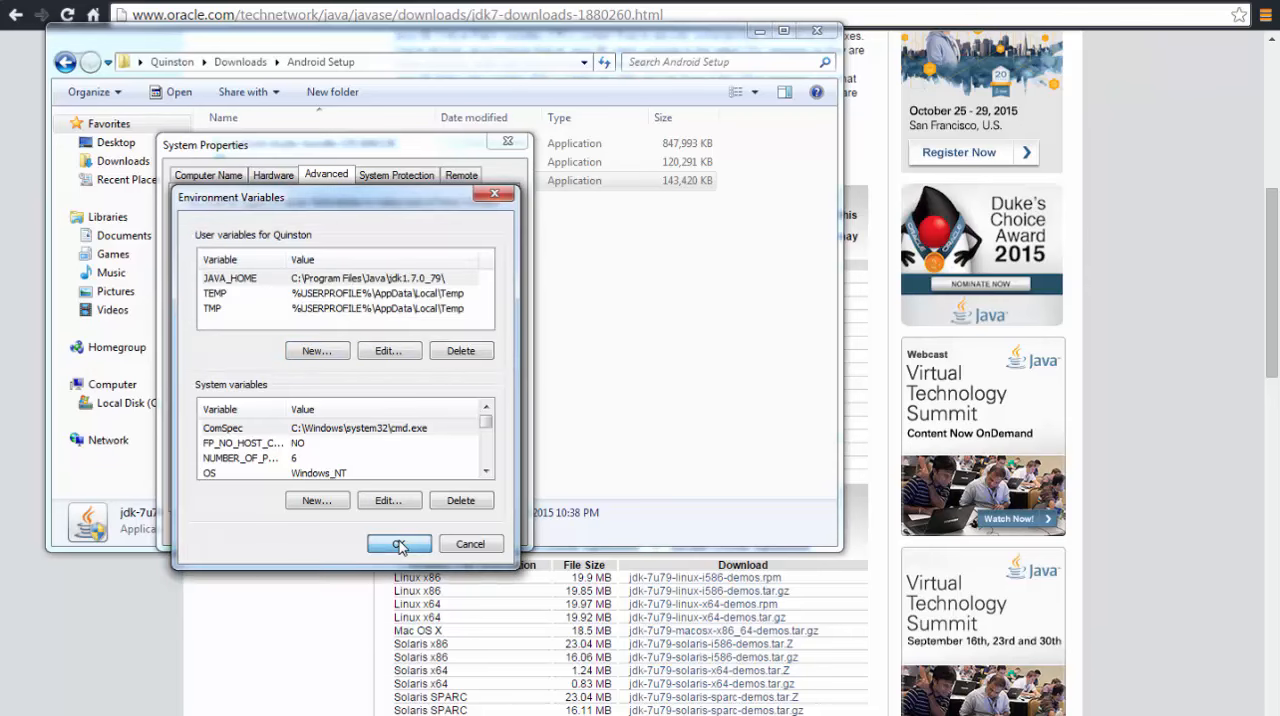
click(362, 533)
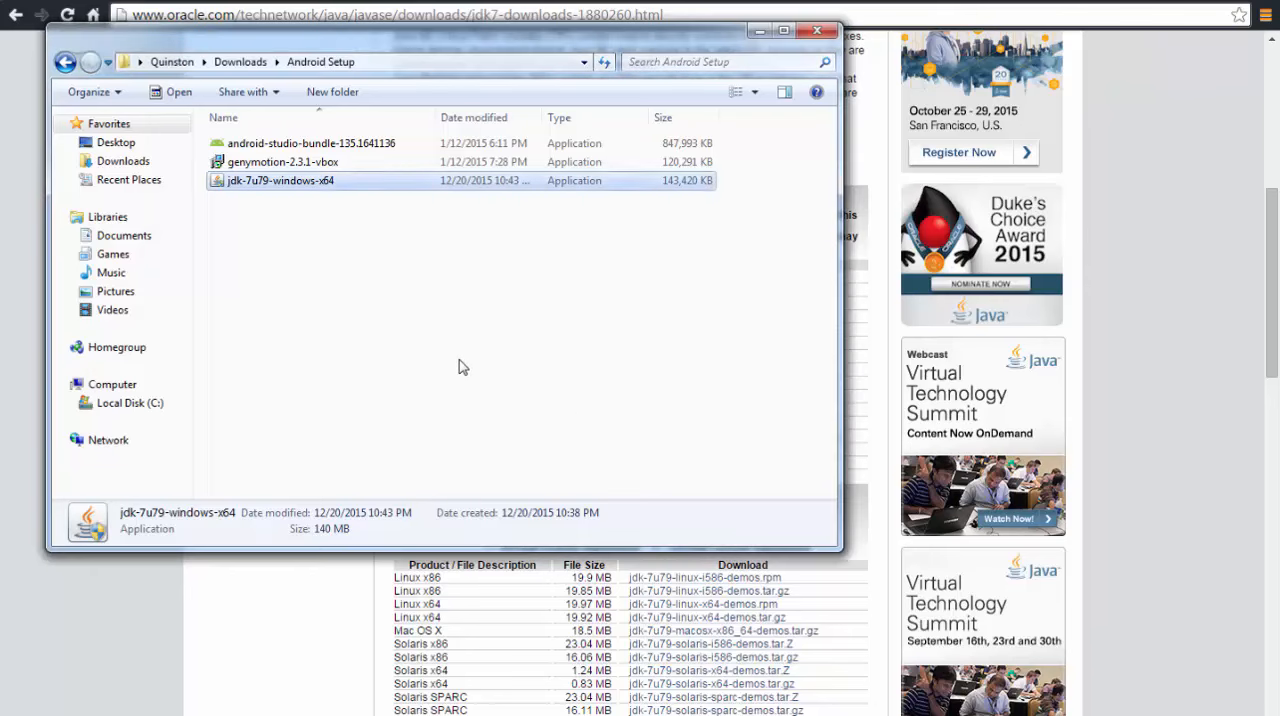
Switch back to the browser, search for "android studio download" and open the Download Android Studio and SDK Tools result
click(462, 366)
click(320, 648)
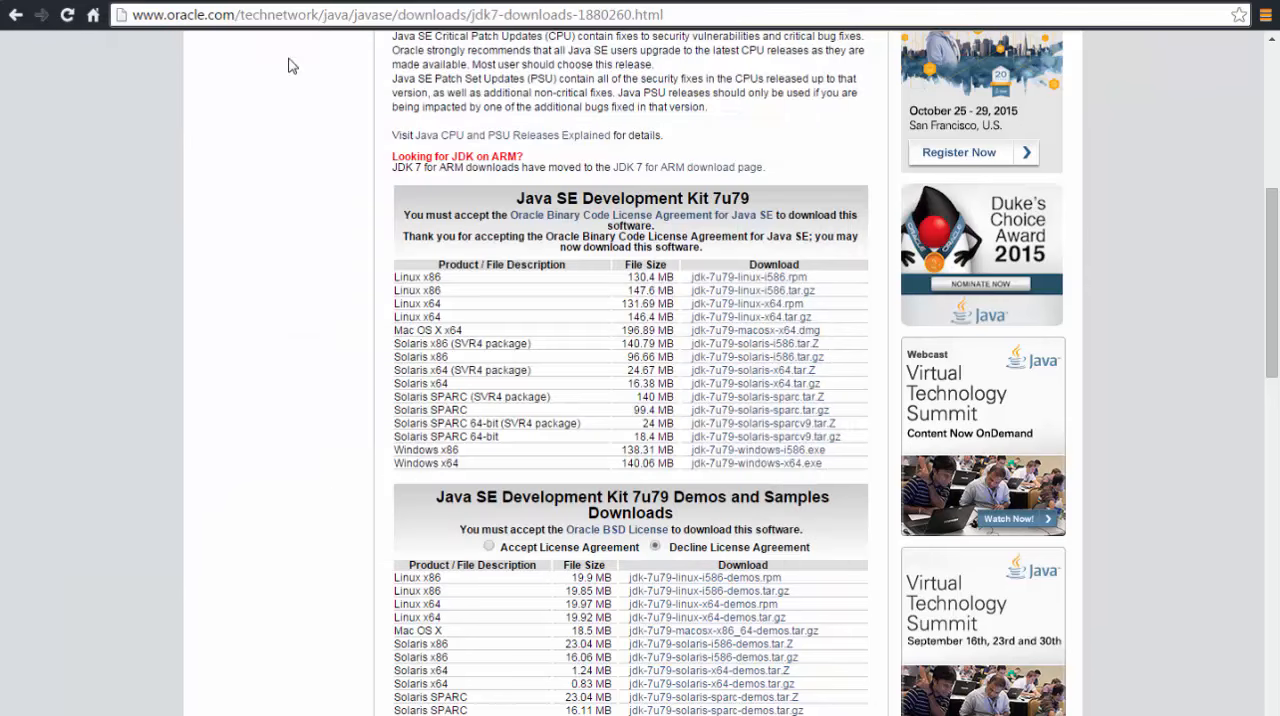
click(240, 14)
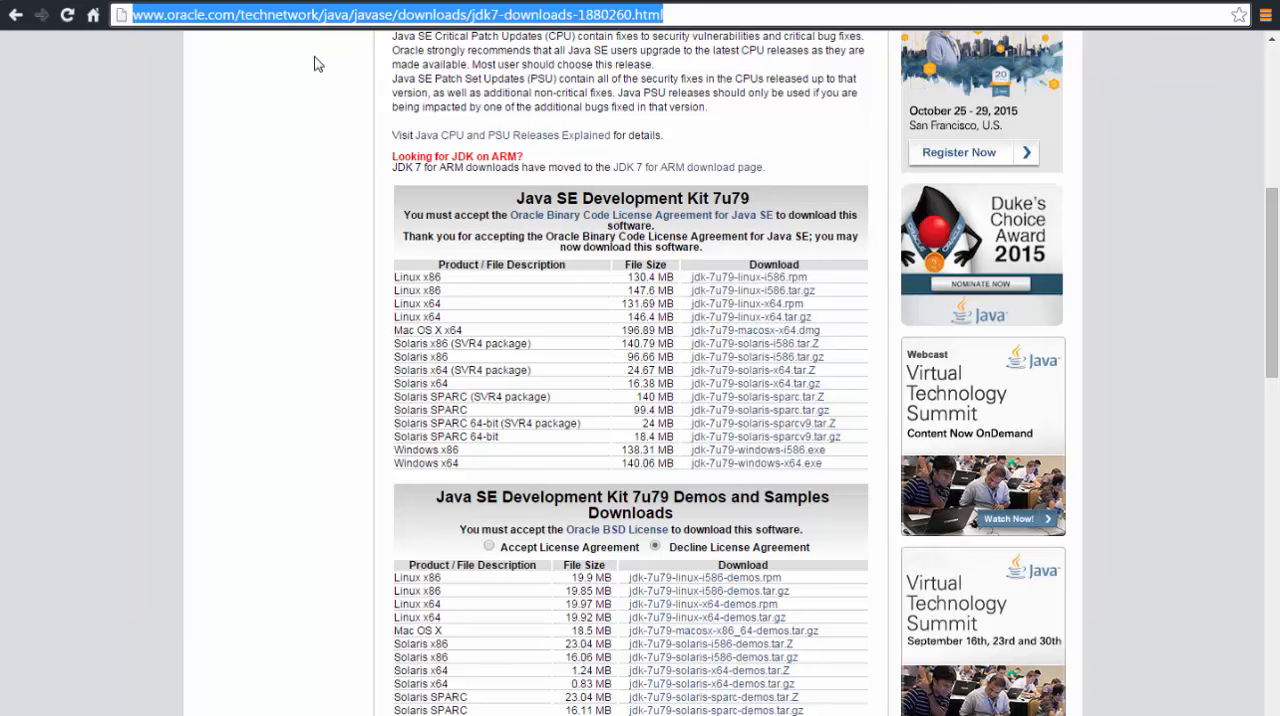
text(android studio)
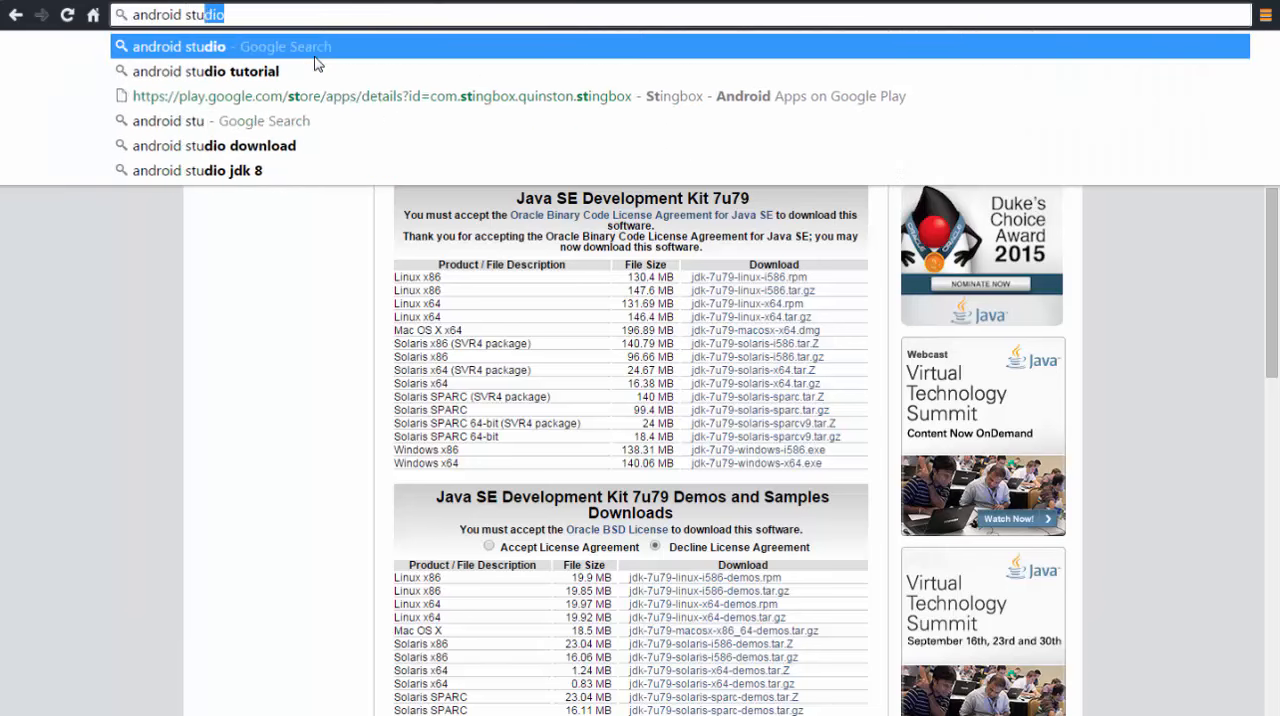
text( download)
key(Return)
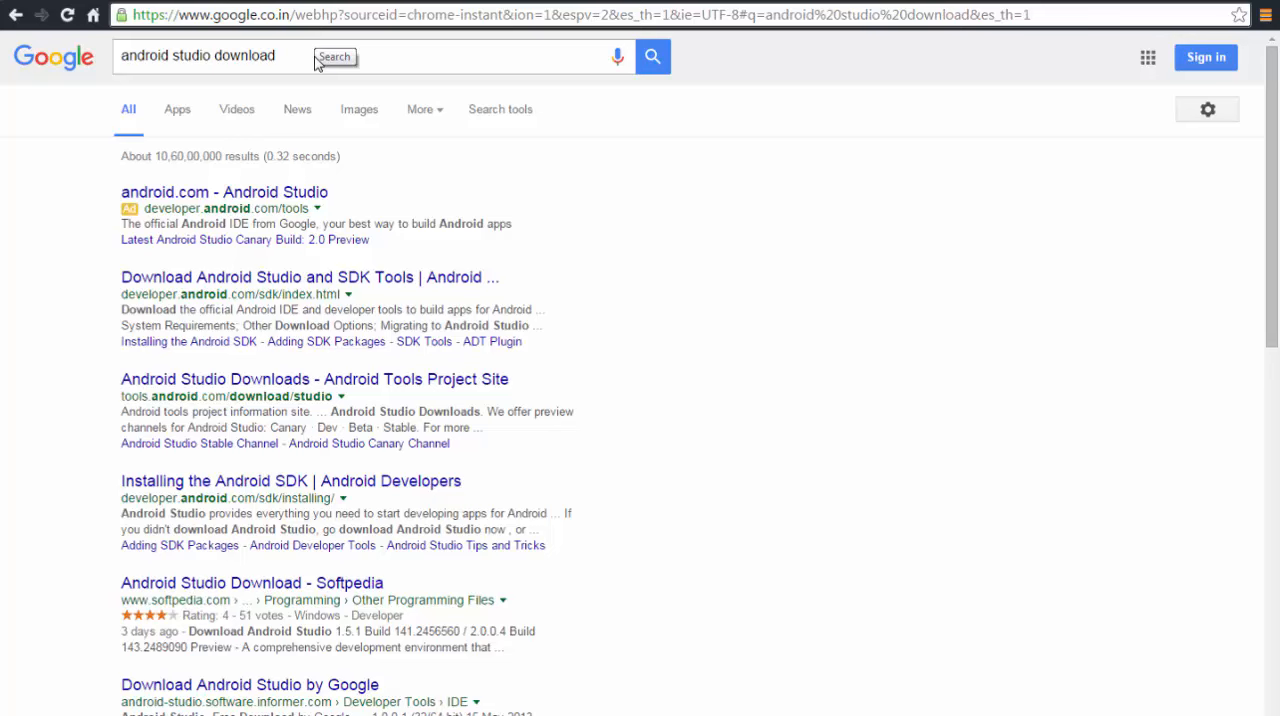
click(282, 277)
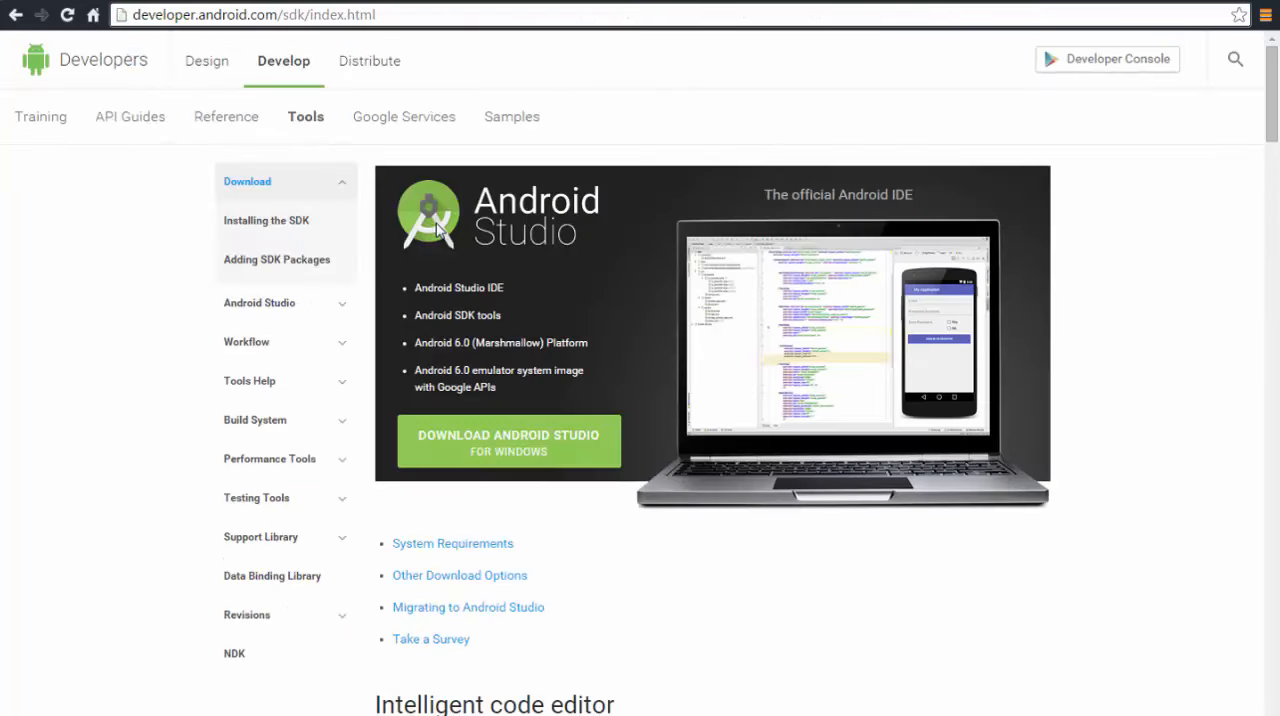
Agree to the terms and conditions and download Android Studio for Windows
click(500, 447)
scroll(651, 356, down, 10)
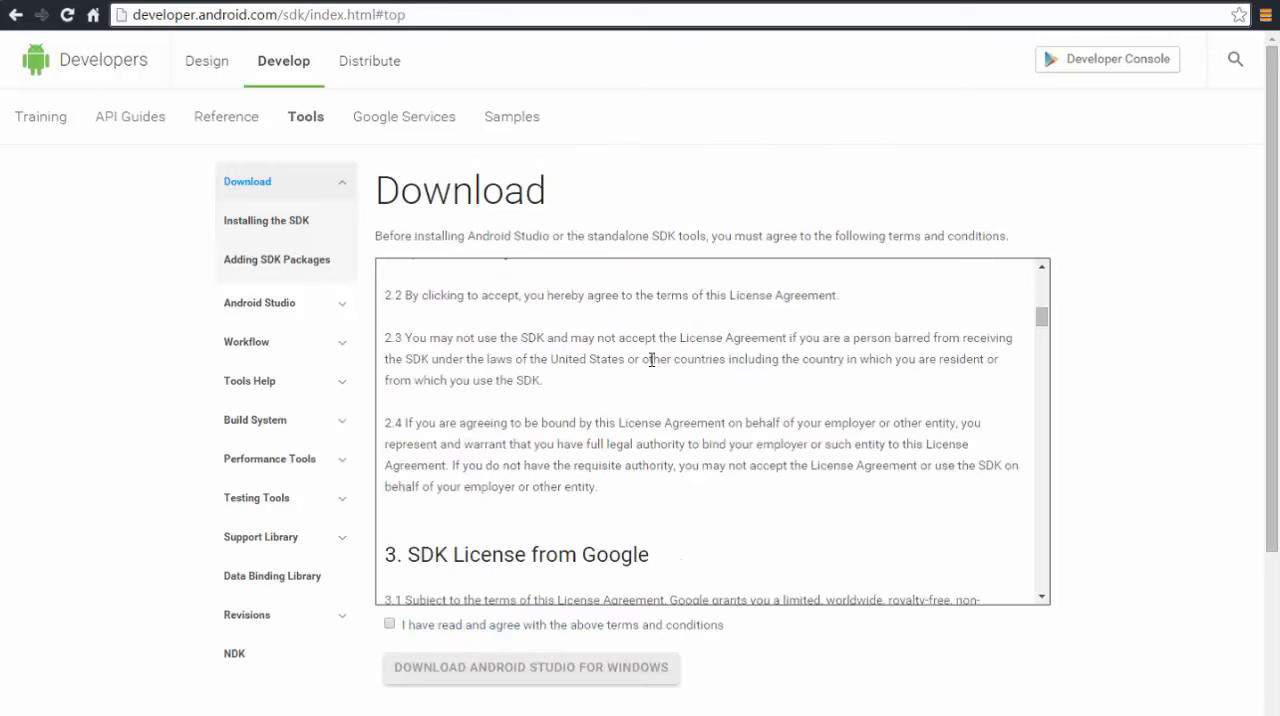
click(390, 624)
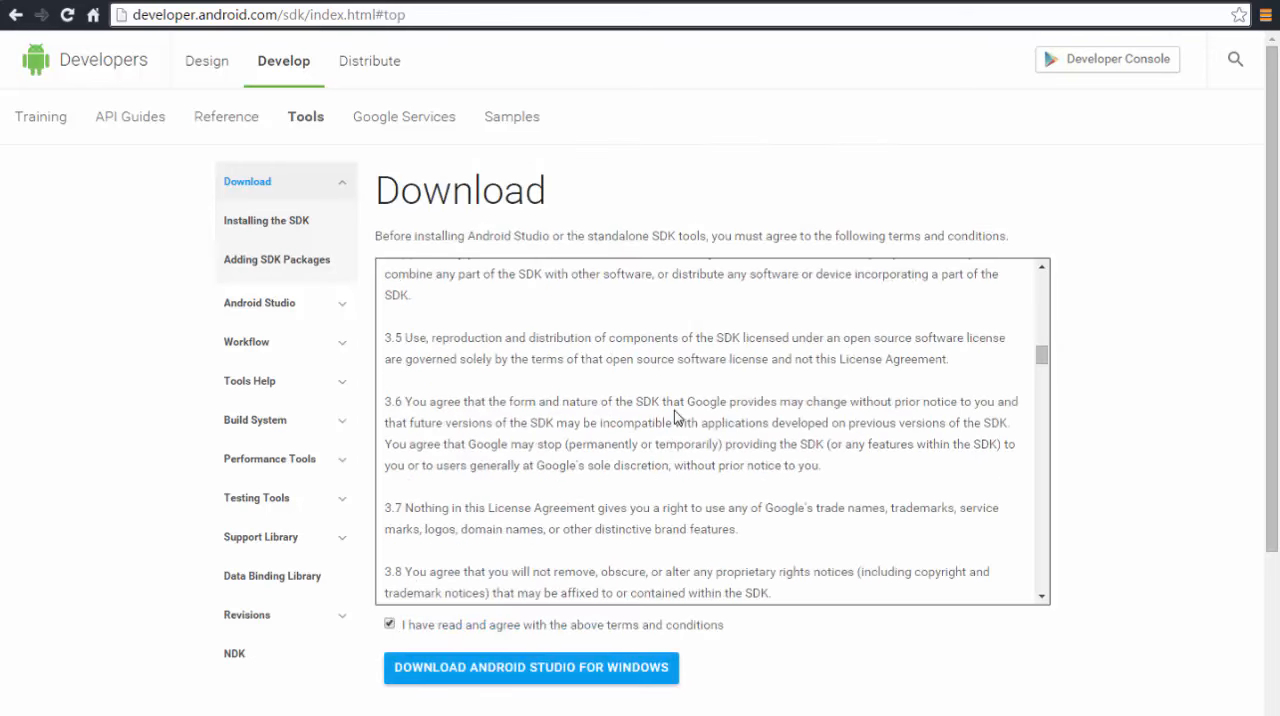
scroll(674, 417, down, 3)
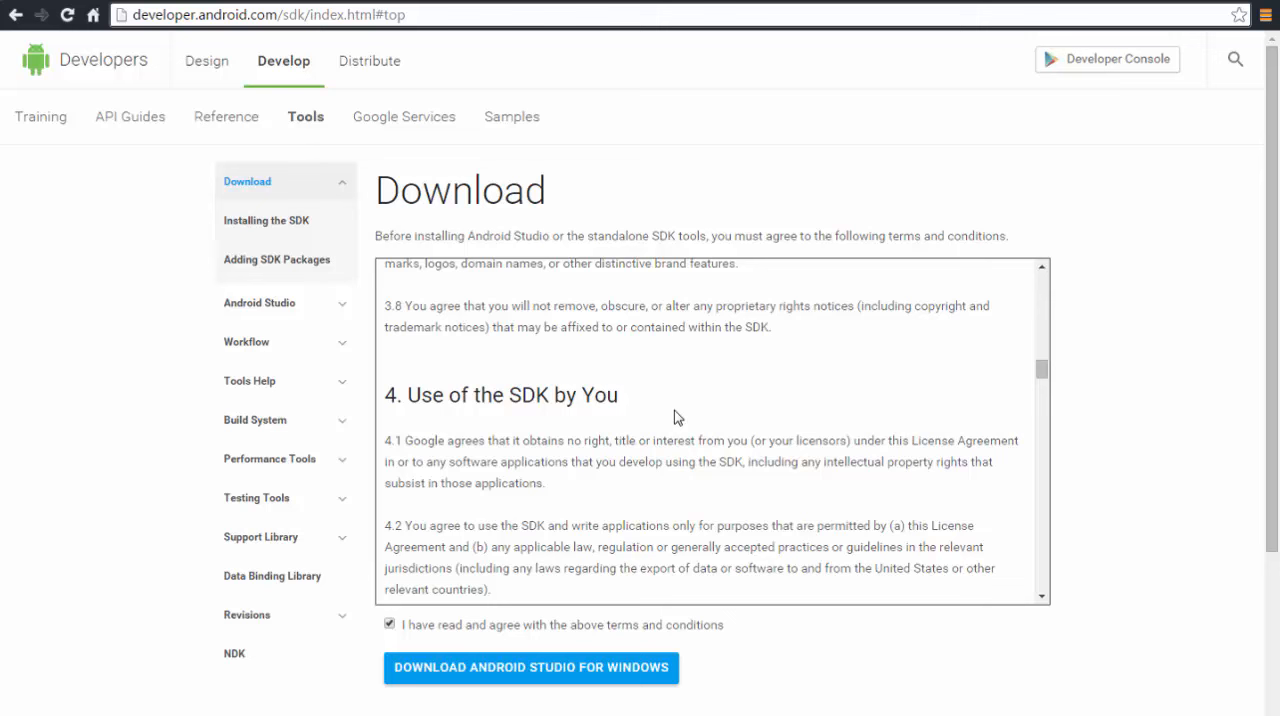
click(497, 668)
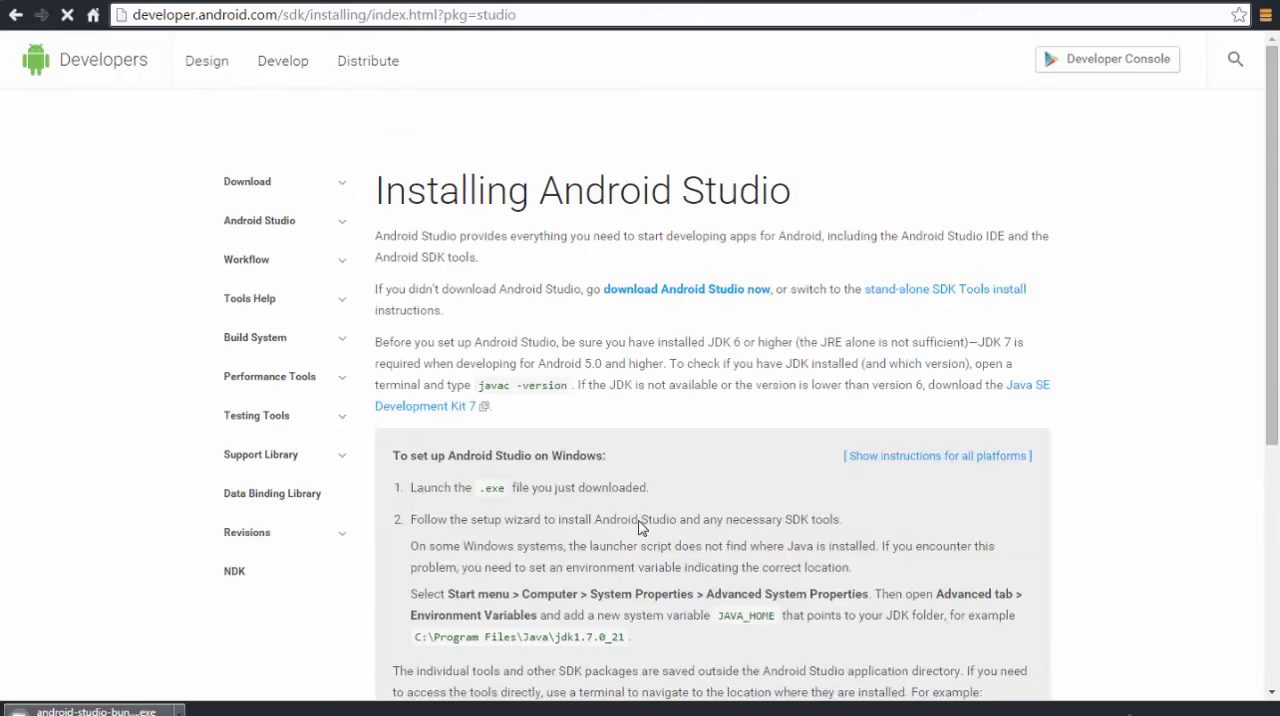
Switch to the Android Setup folder, run android-studio-bundle-135.1641136, keep all components selected and agree to the license
key(alt+Tab)
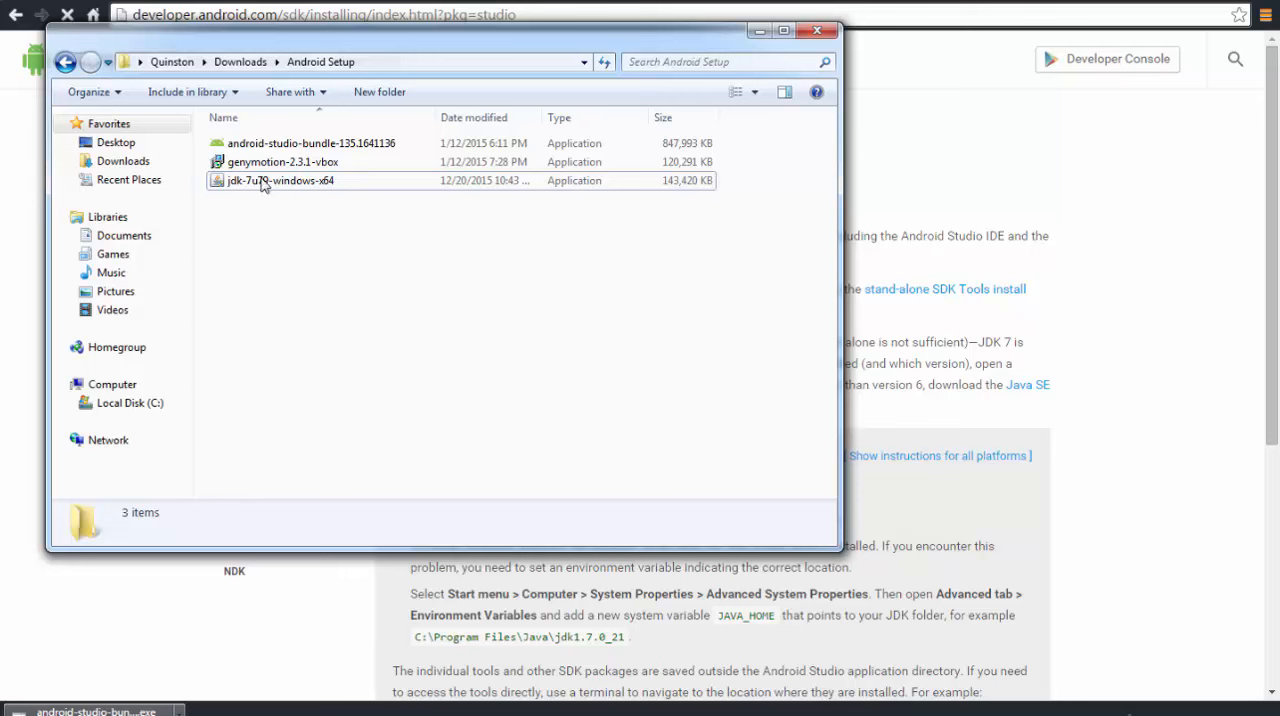
double_click(346, 146)
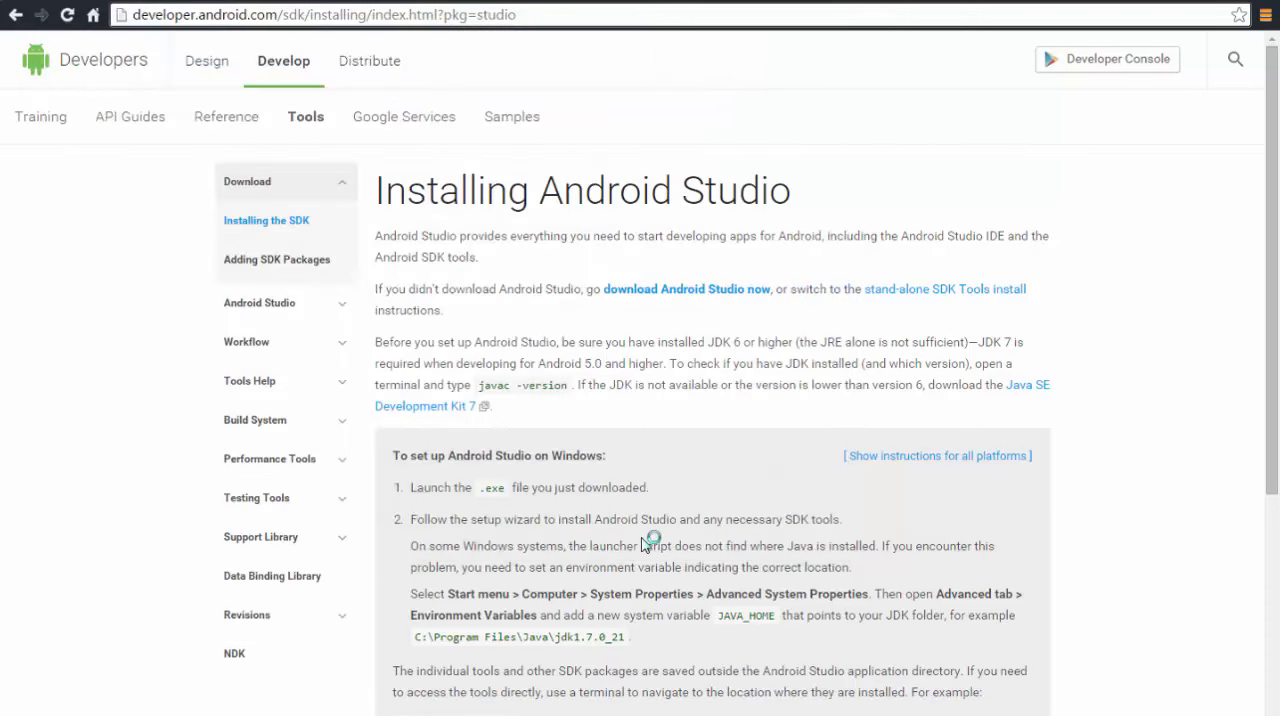
click(730, 508)
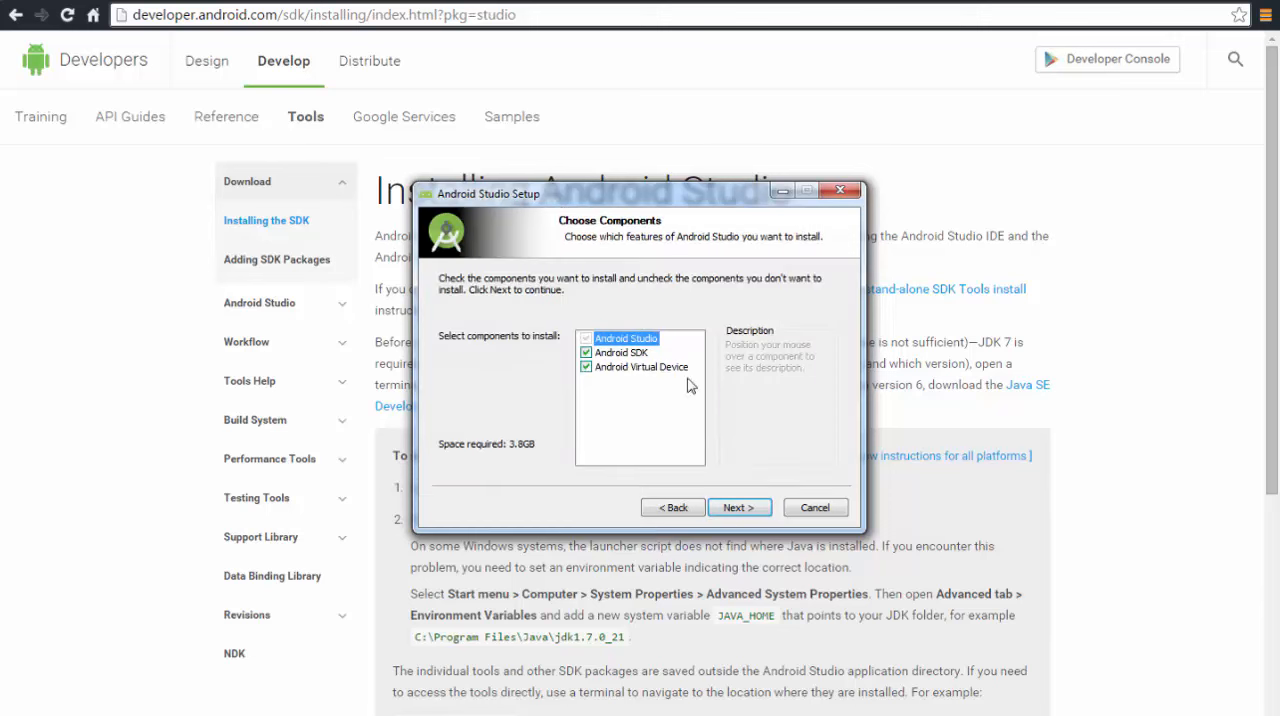
click(740, 510)
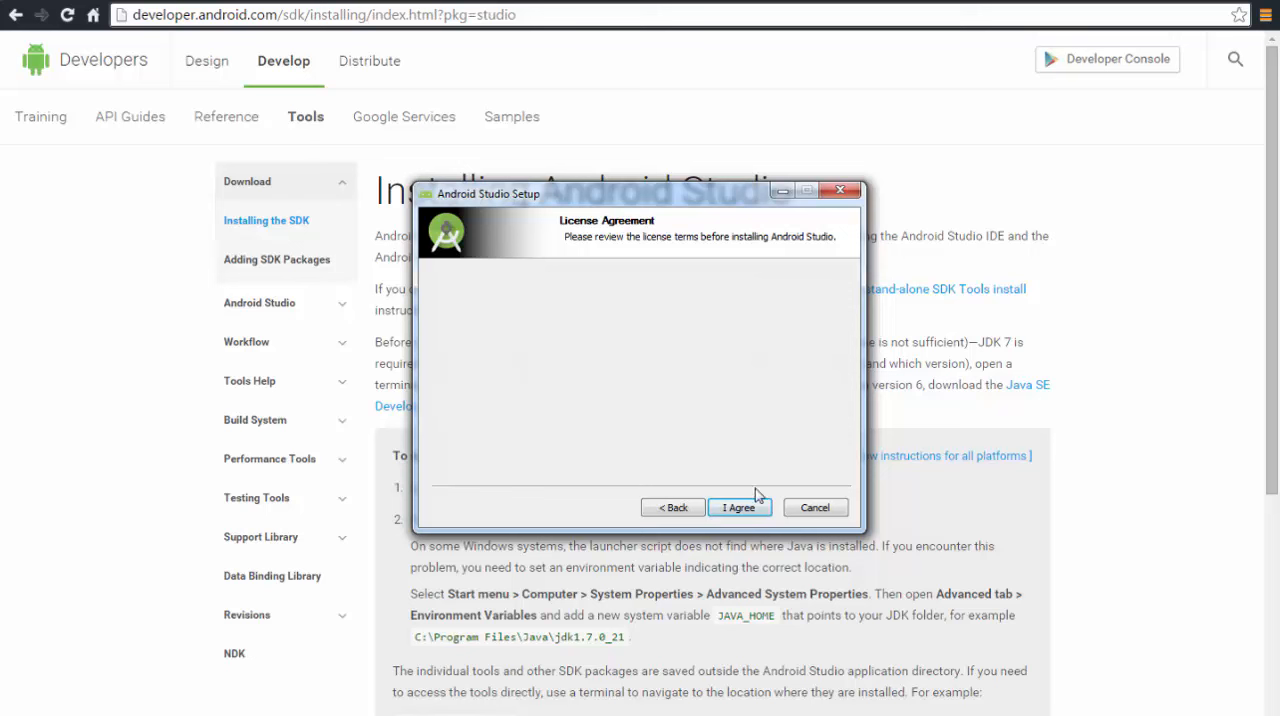
click(739, 507)
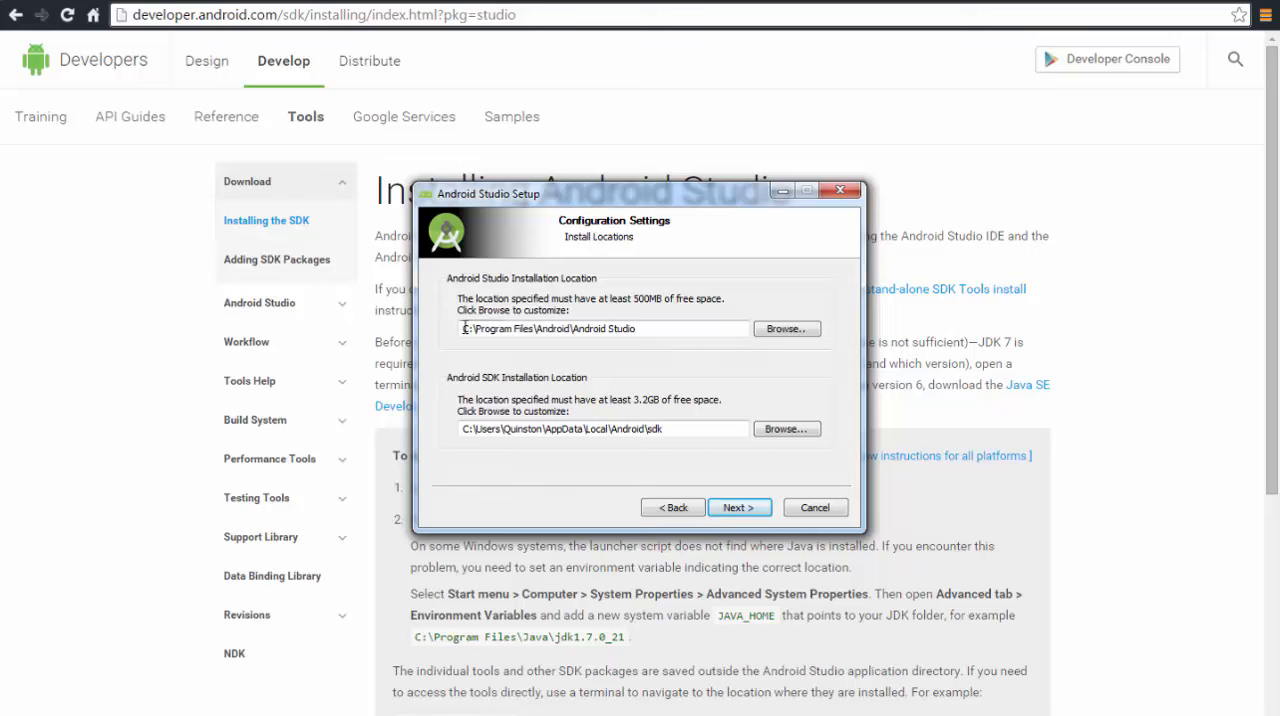
Review the Android Studio and Android SDK installation paths in the setup's install locations
drag(464, 328, 653, 329)
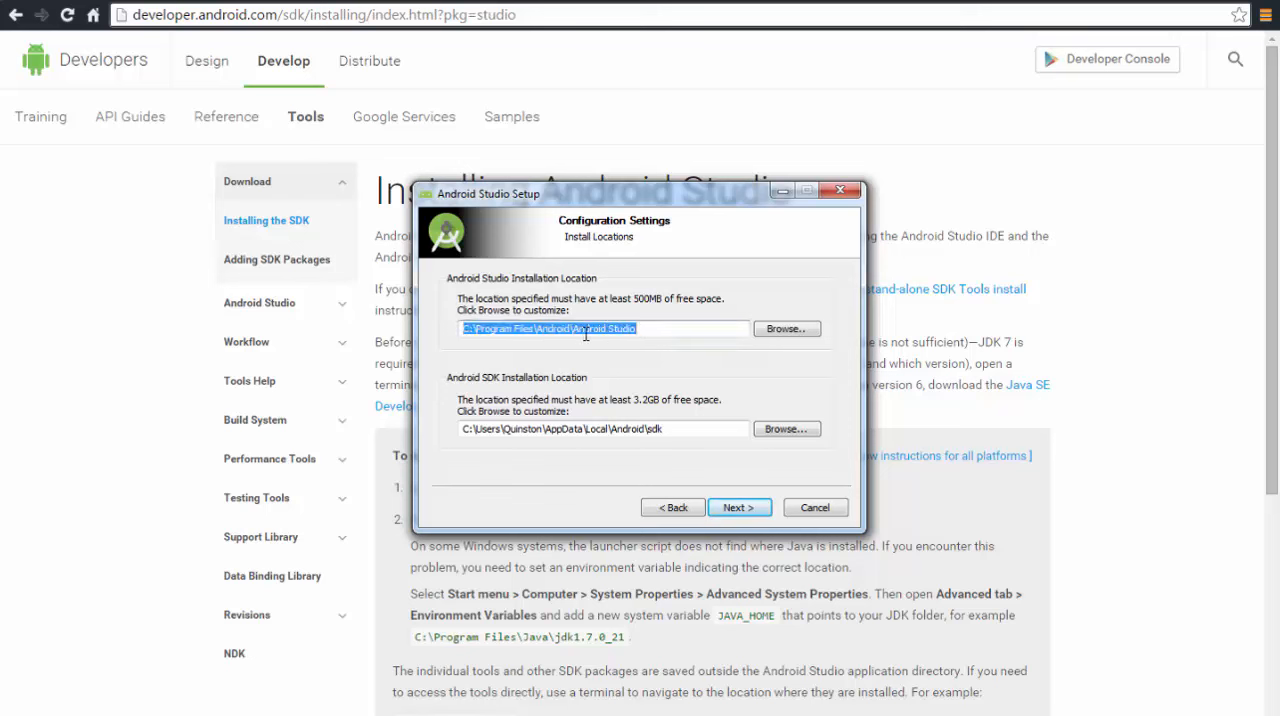
click(586, 334)
drag(463, 428, 556, 429)
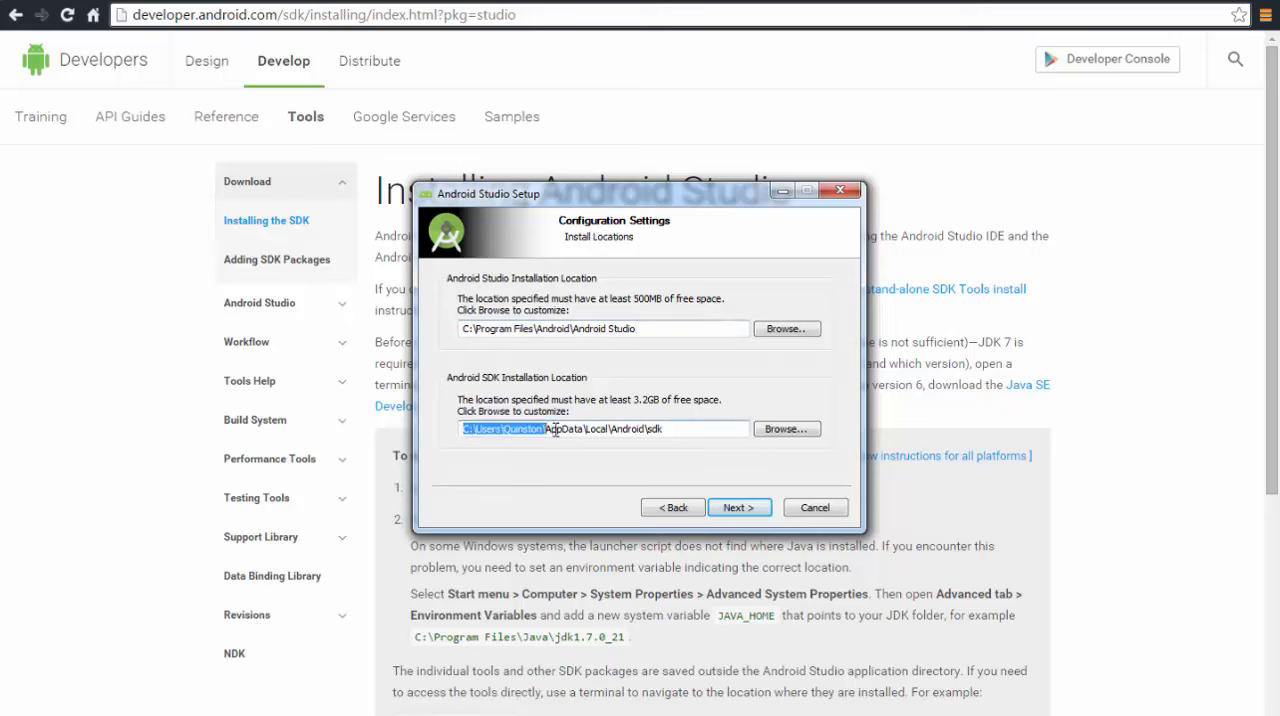
click(588, 429)
double_click(524, 428)
double_click(564, 428)
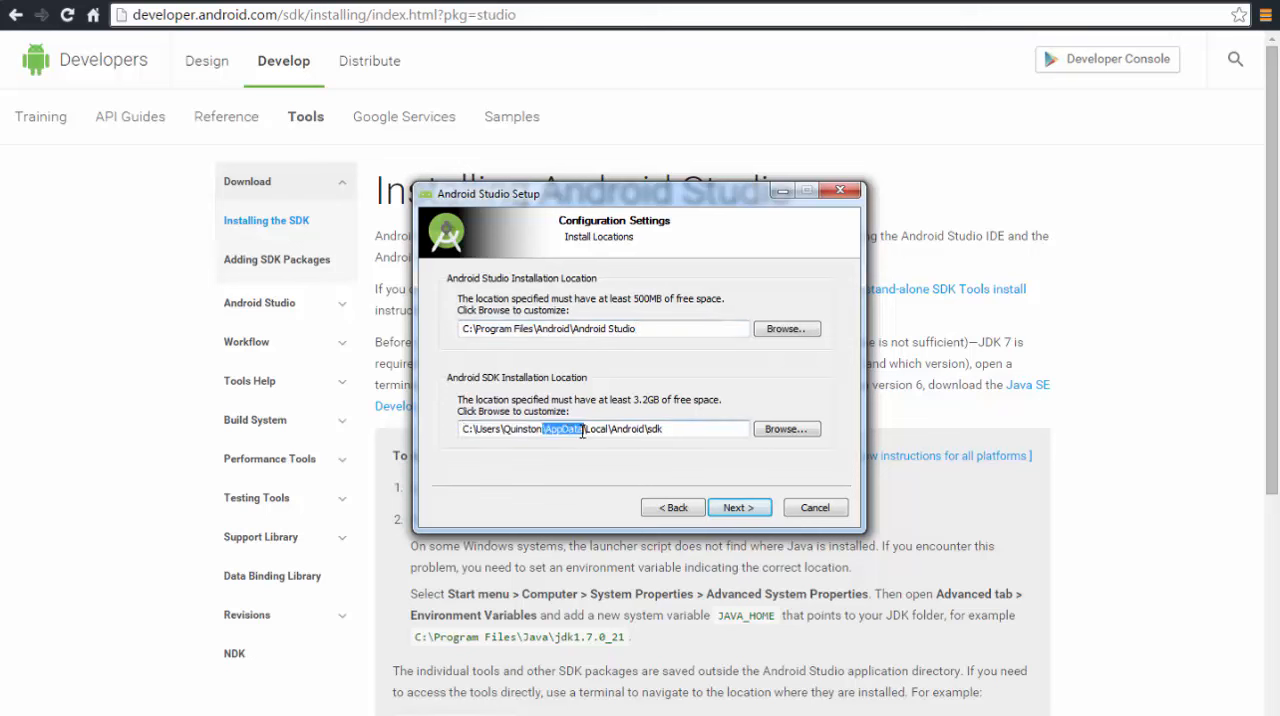
double_click(595, 428)
double_click(519, 428)
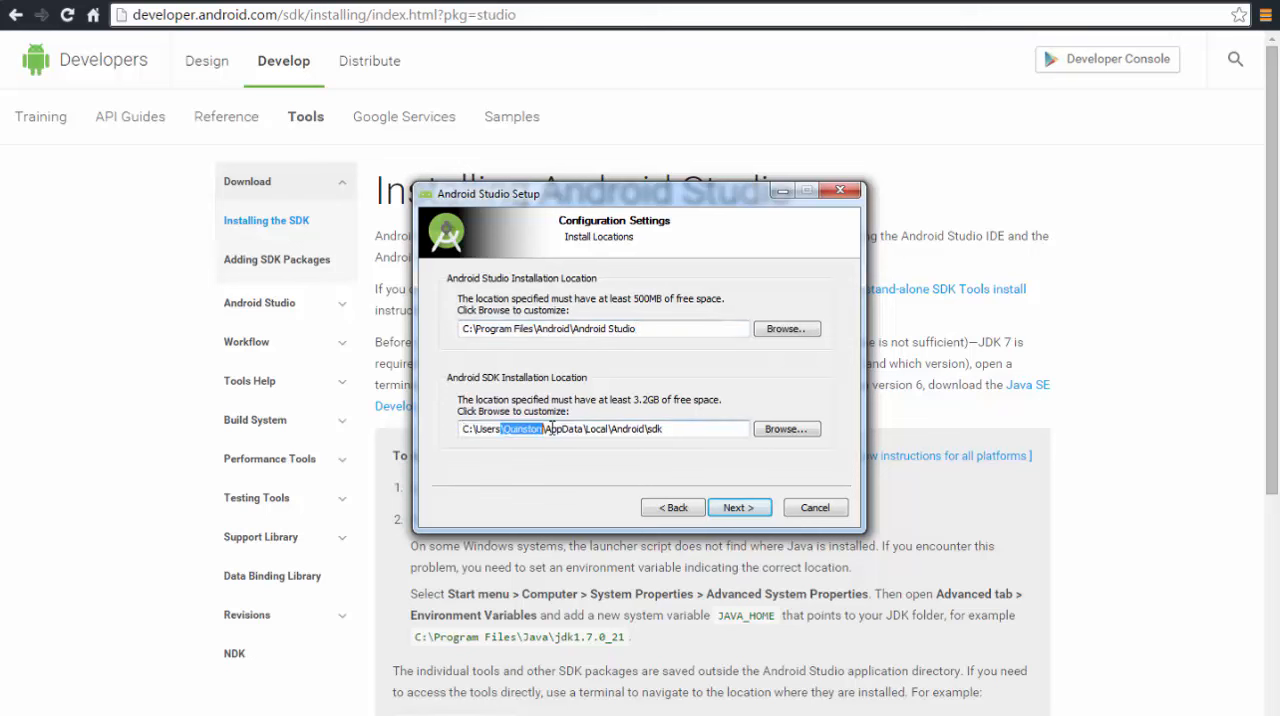
drag(551, 429, 656, 430)
click(682, 430)
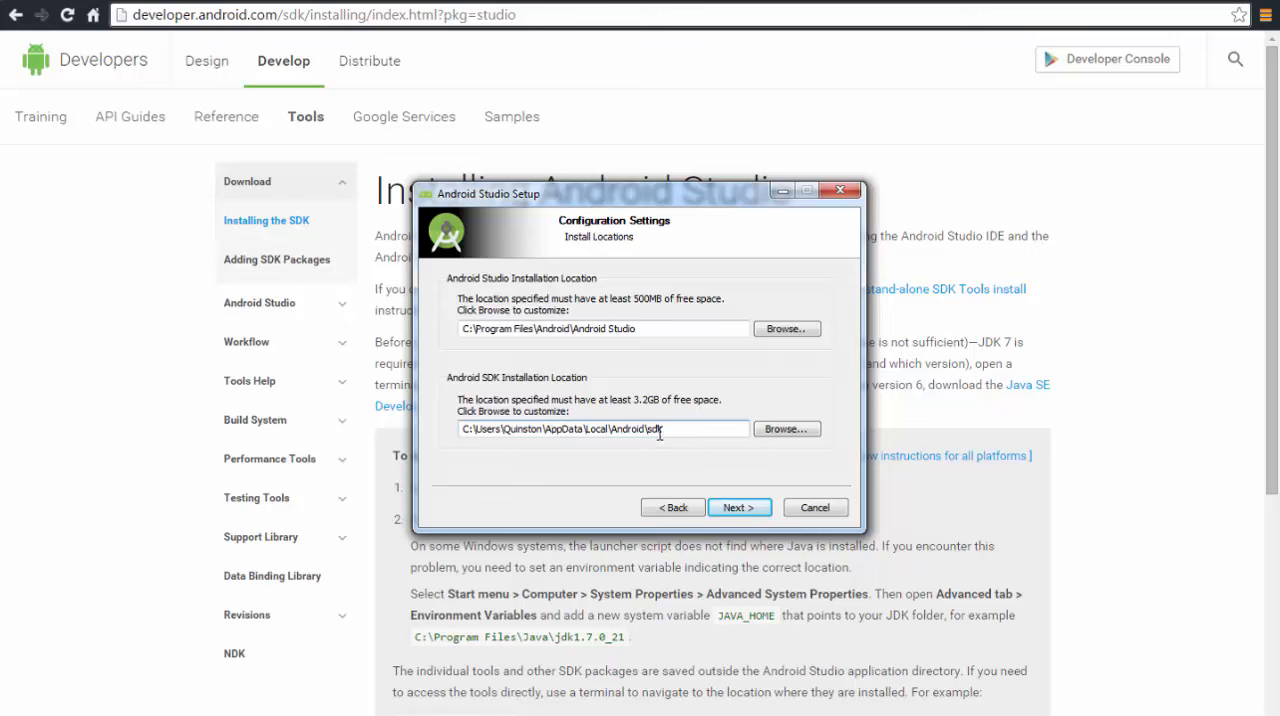
double_click(562, 429)
Install Android Studio to the default locations and finish the setup with Start Android Studio kept checked
click(739, 508)
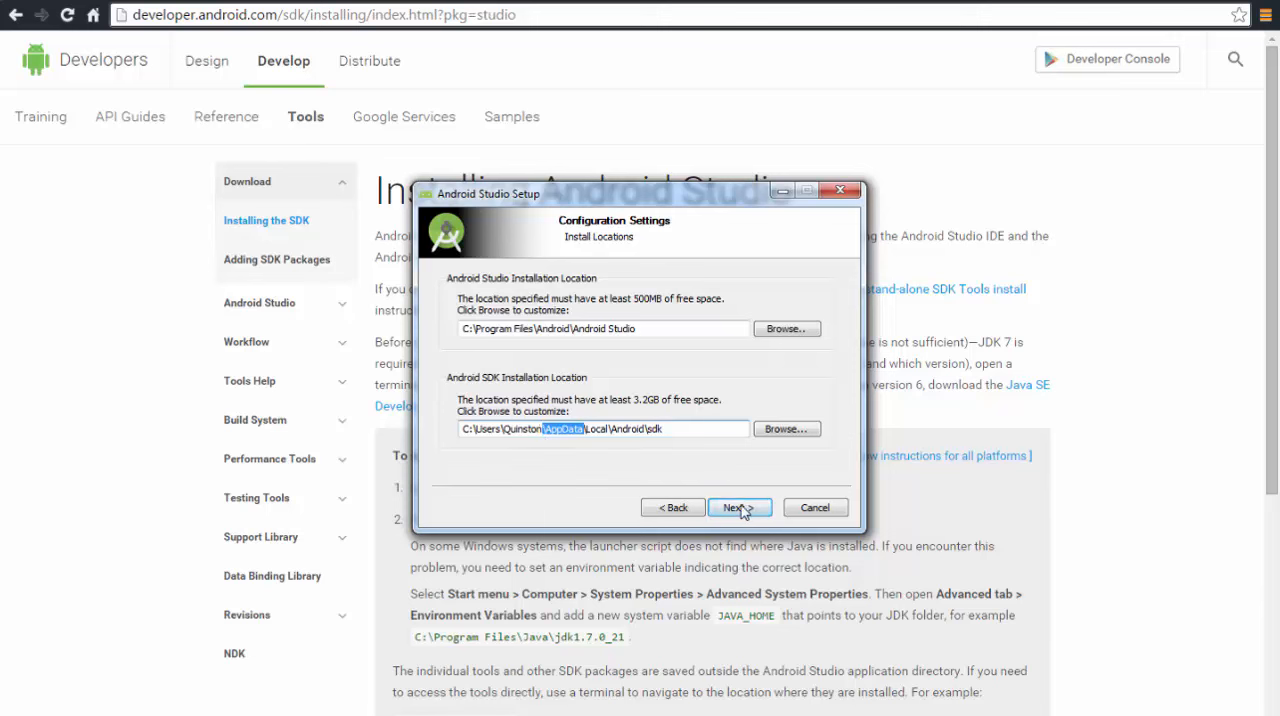
click(739, 508)
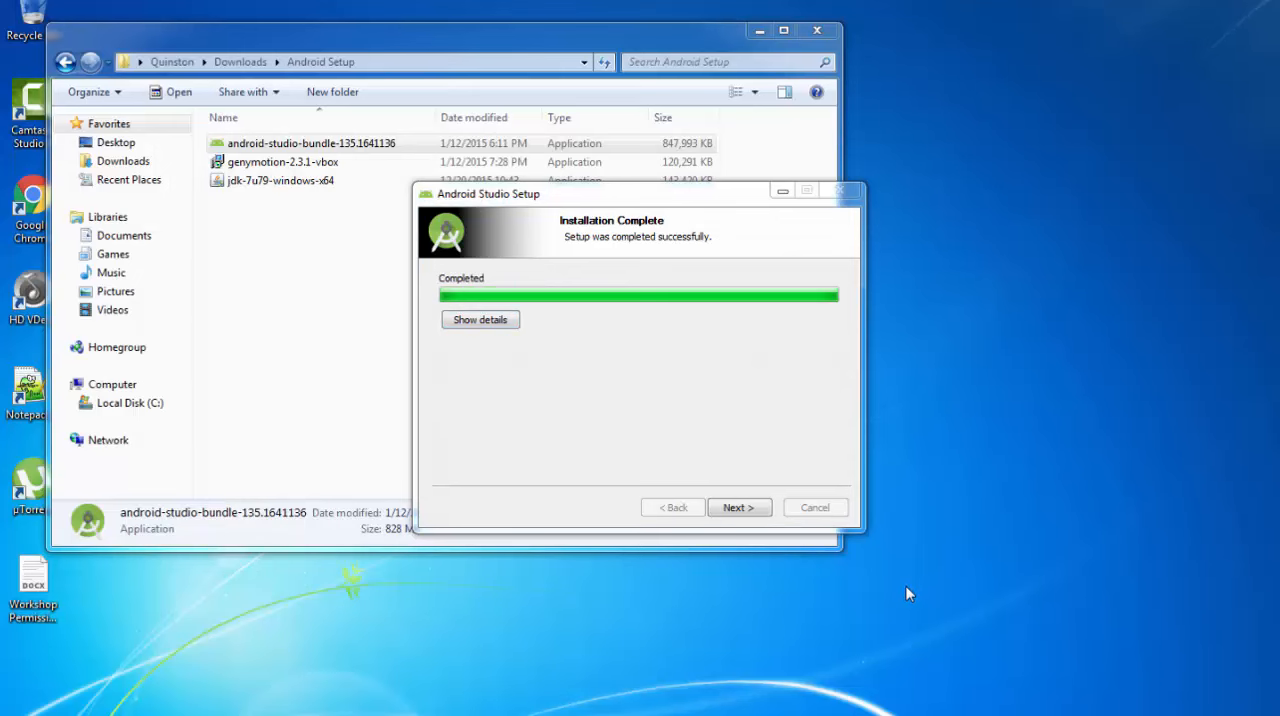
click(738, 508)
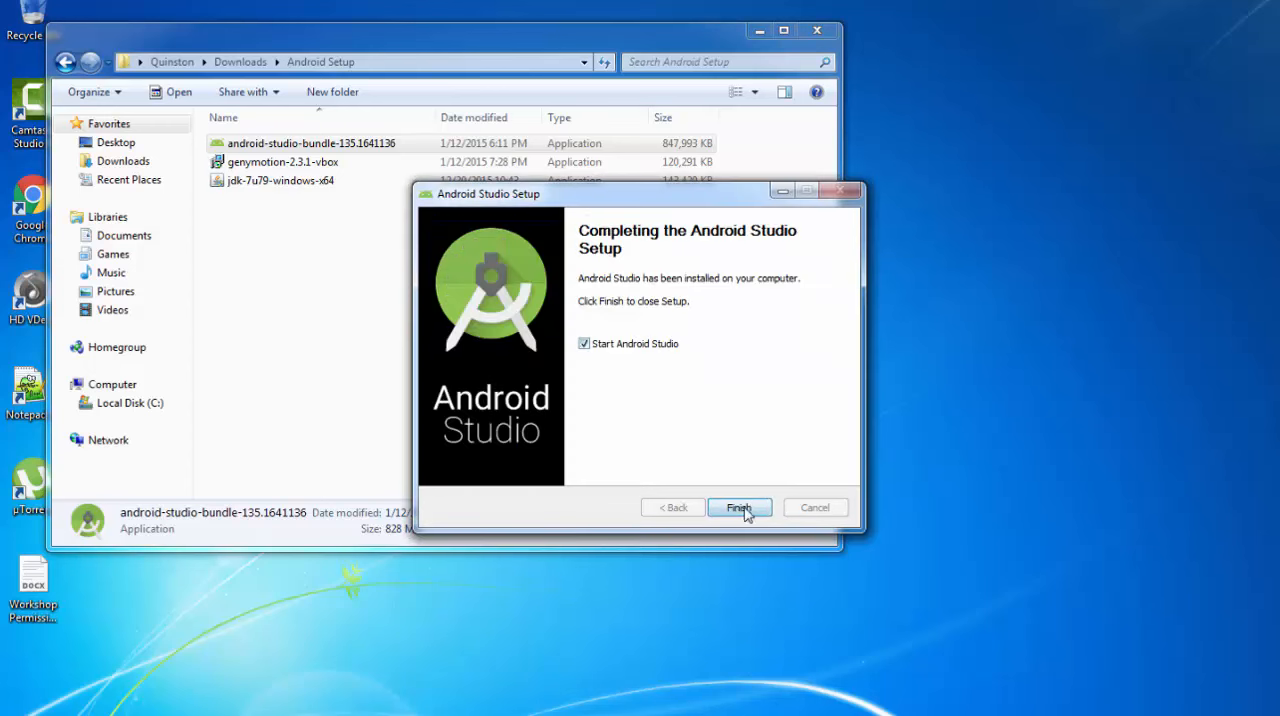
click(744, 507)
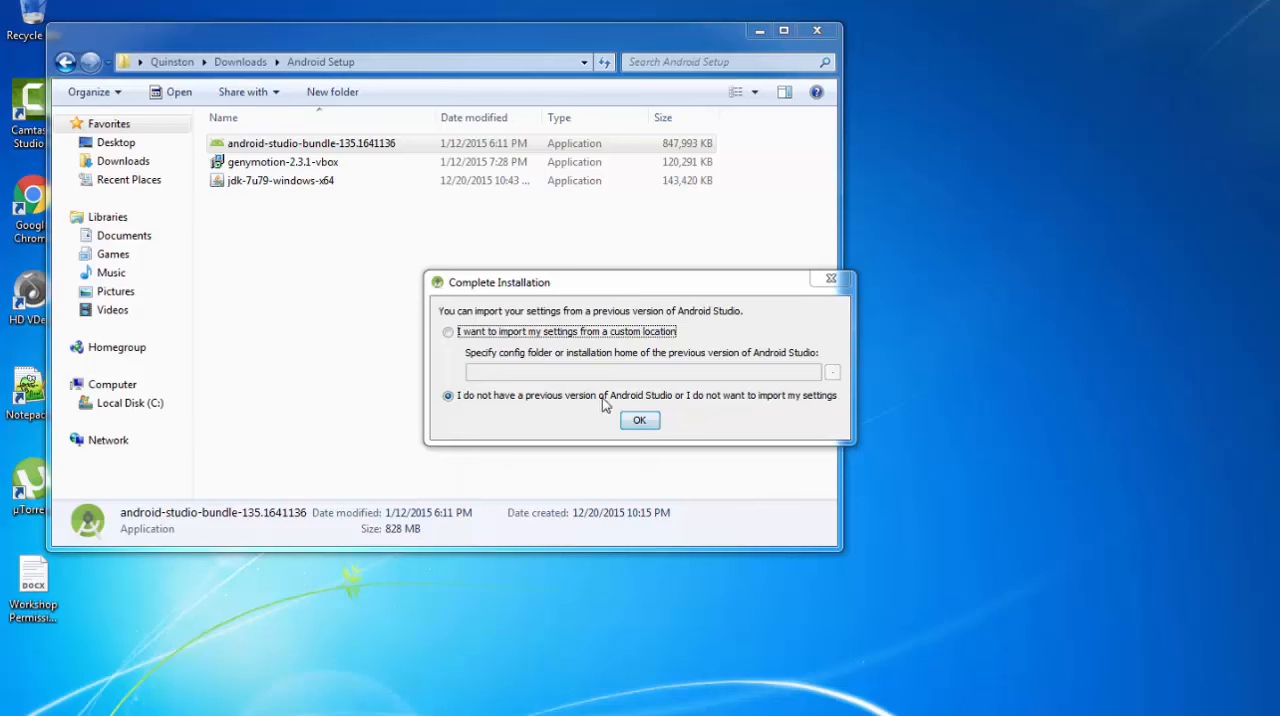
Skip importing settings from a previous version and finish the setup wizard's component download
click(640, 420)
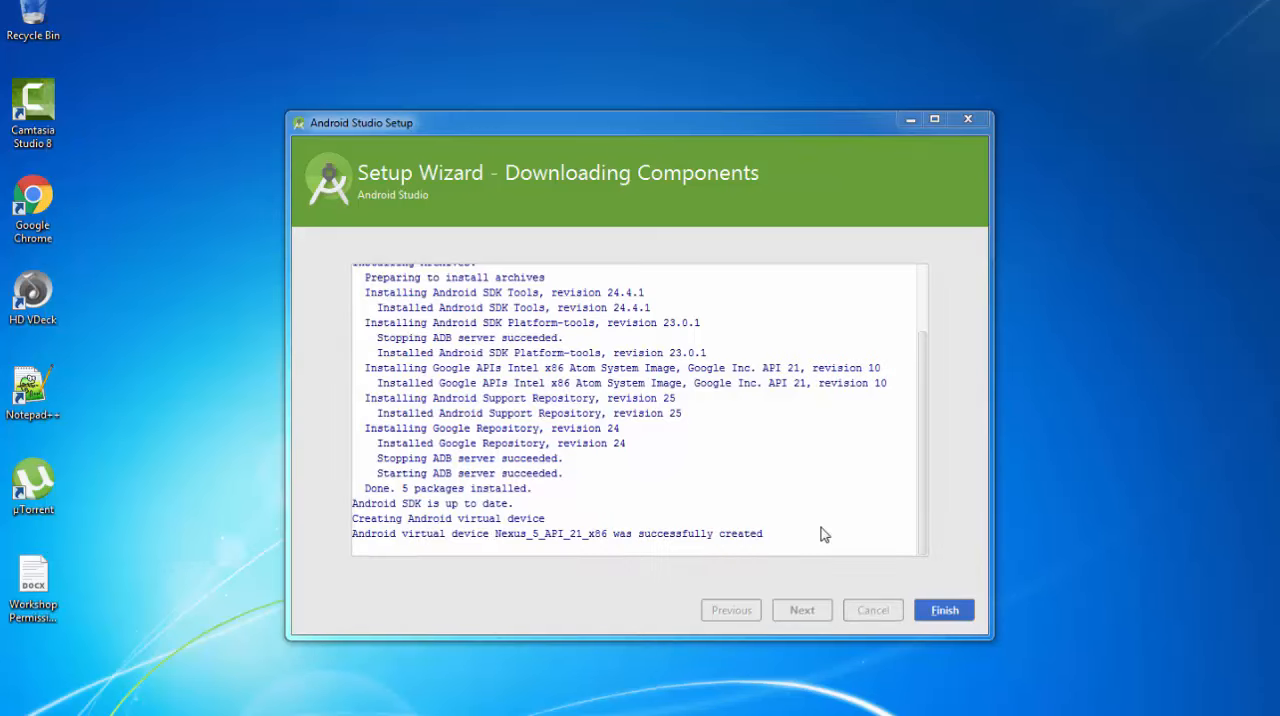
click(942, 609)
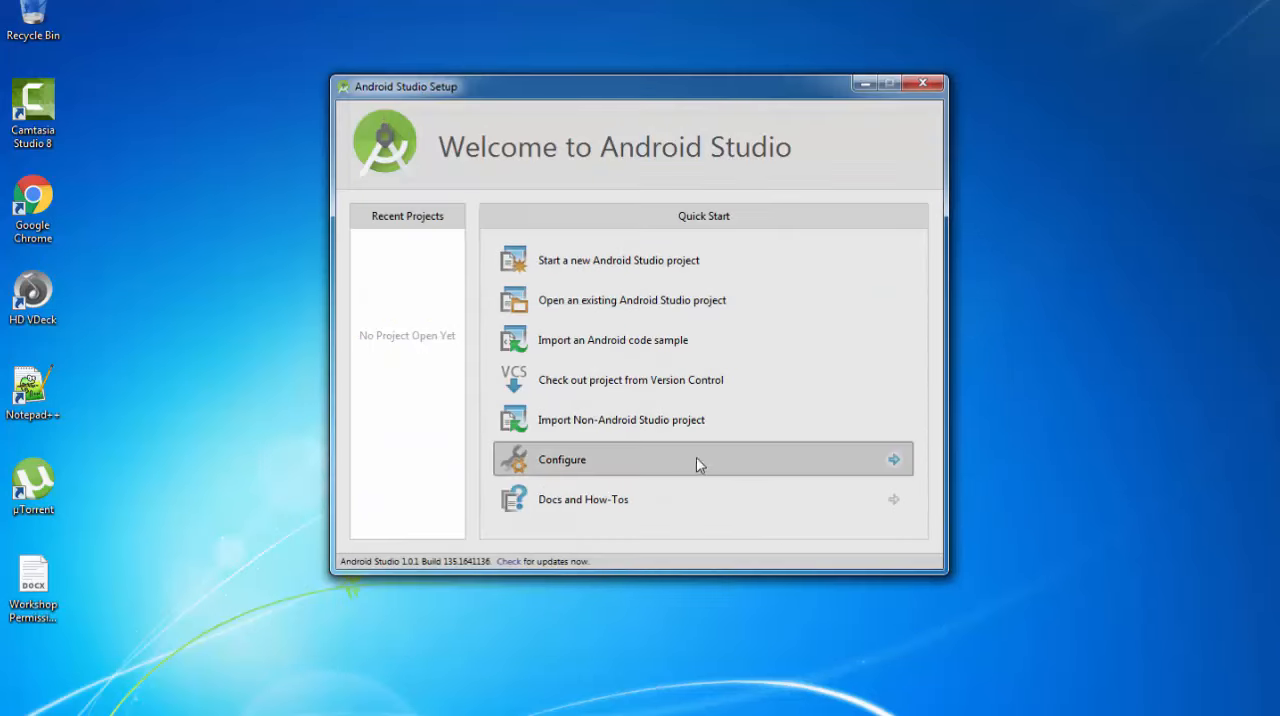
Check the Android SDK and JDK locations in the default Project Structure, then return to the Quick Start screen
click(591, 468)
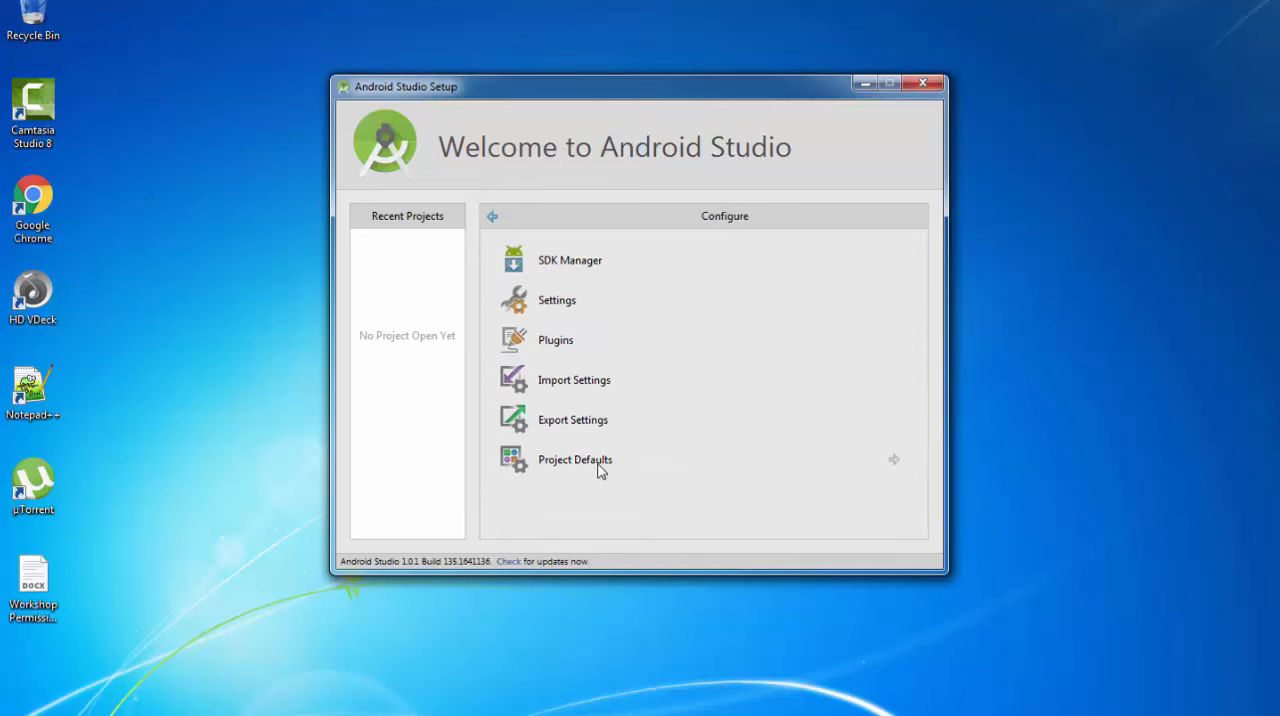
click(587, 462)
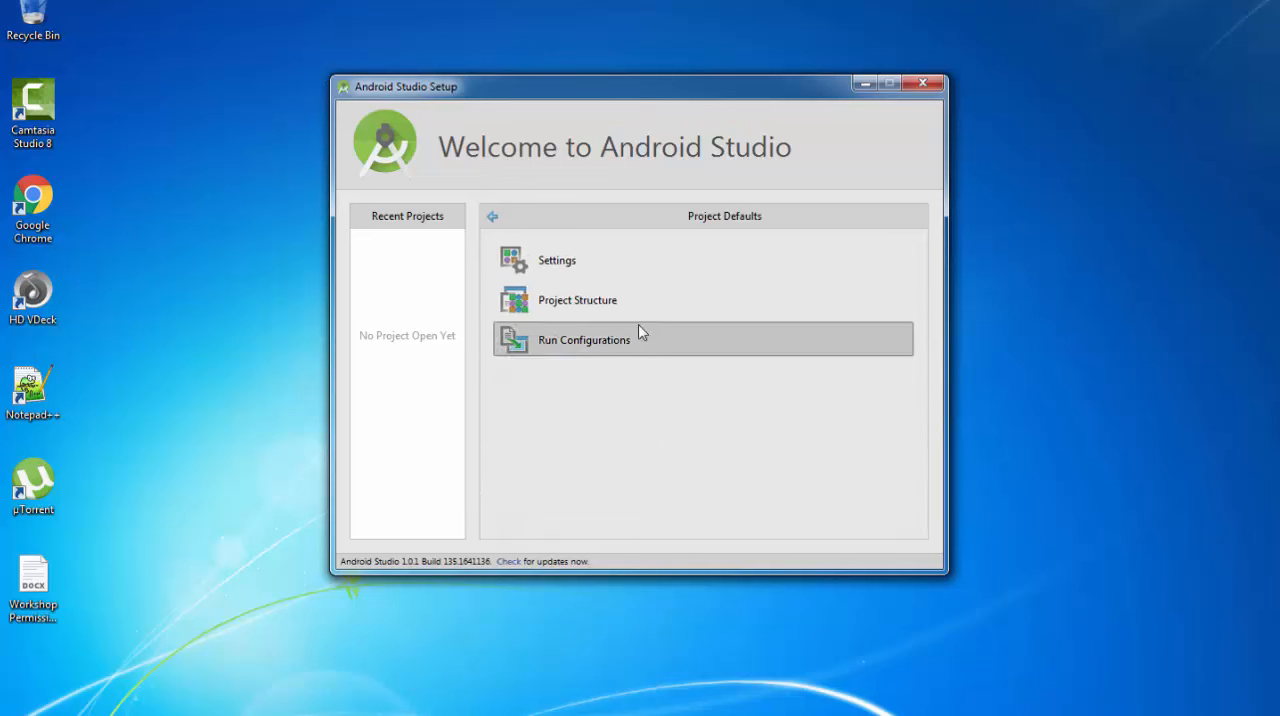
click(583, 302)
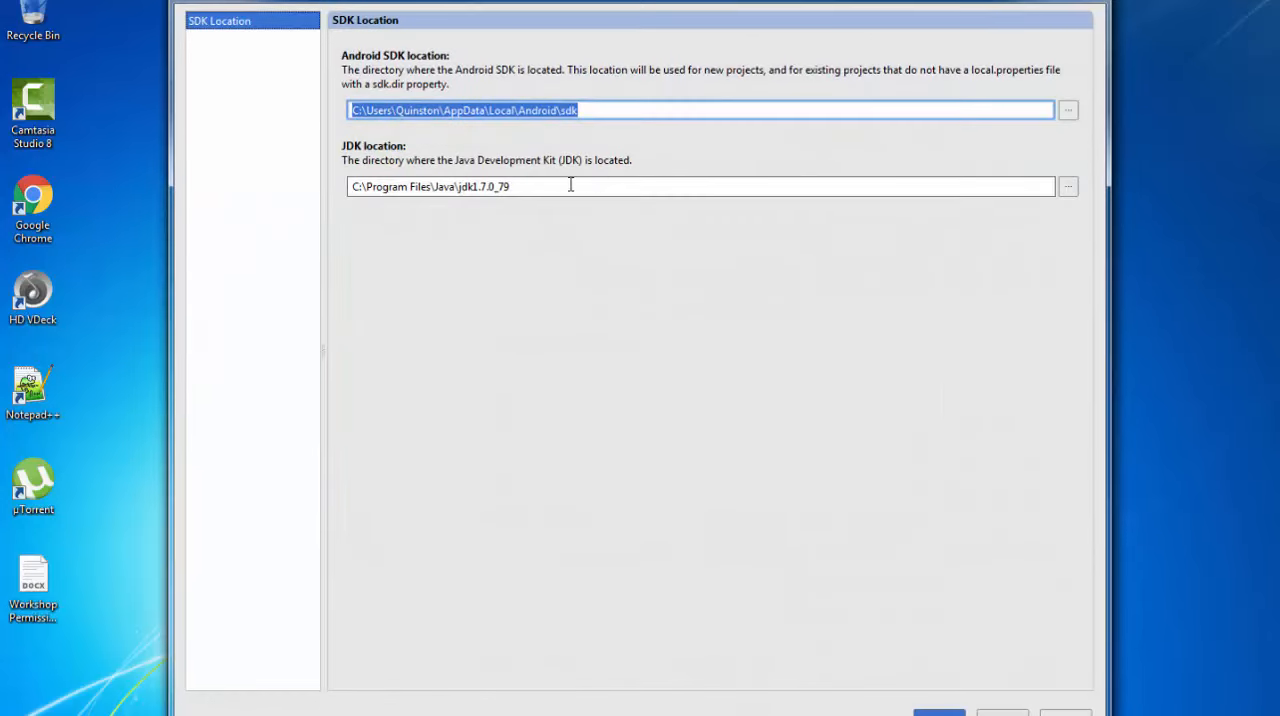
drag(548, 186, 350, 186)
mouse_move(594, 109)
mouse_down()
mouse_move(344, 110)
mouse_move(596, 110)
mouse_up()
click(350, 109)
click(600, 109)
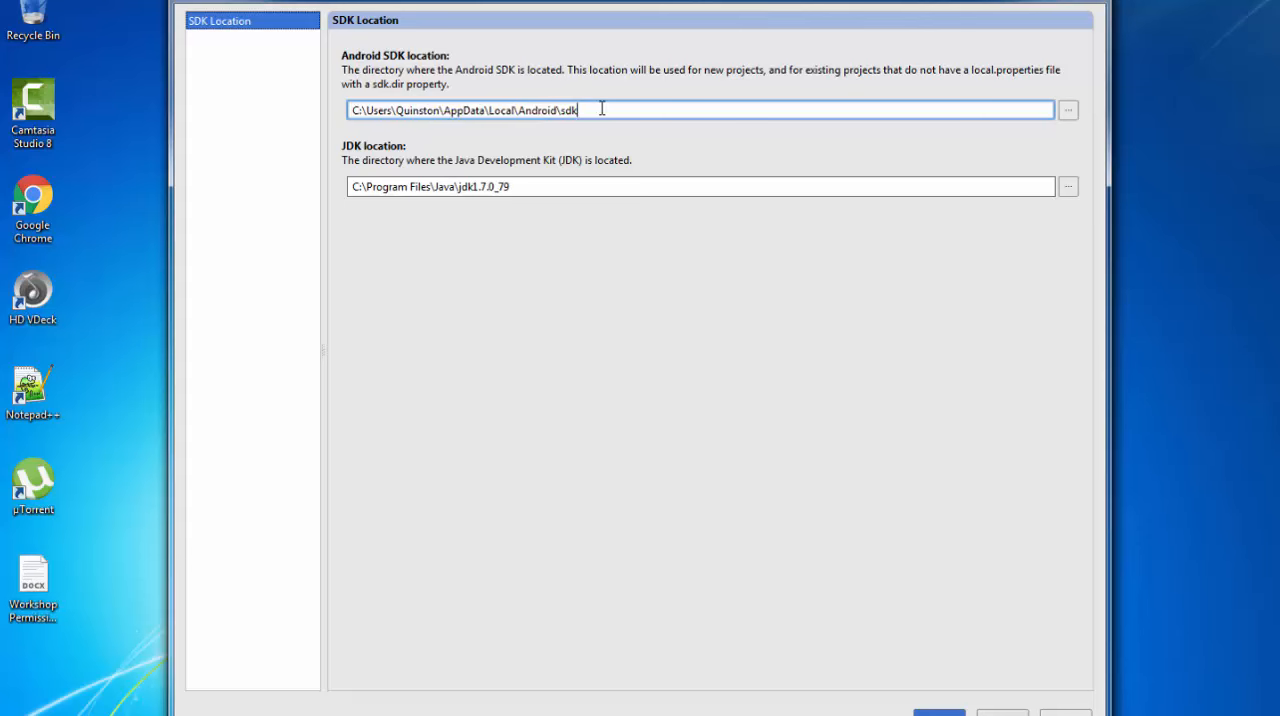
drag(606, 187, 340, 186)
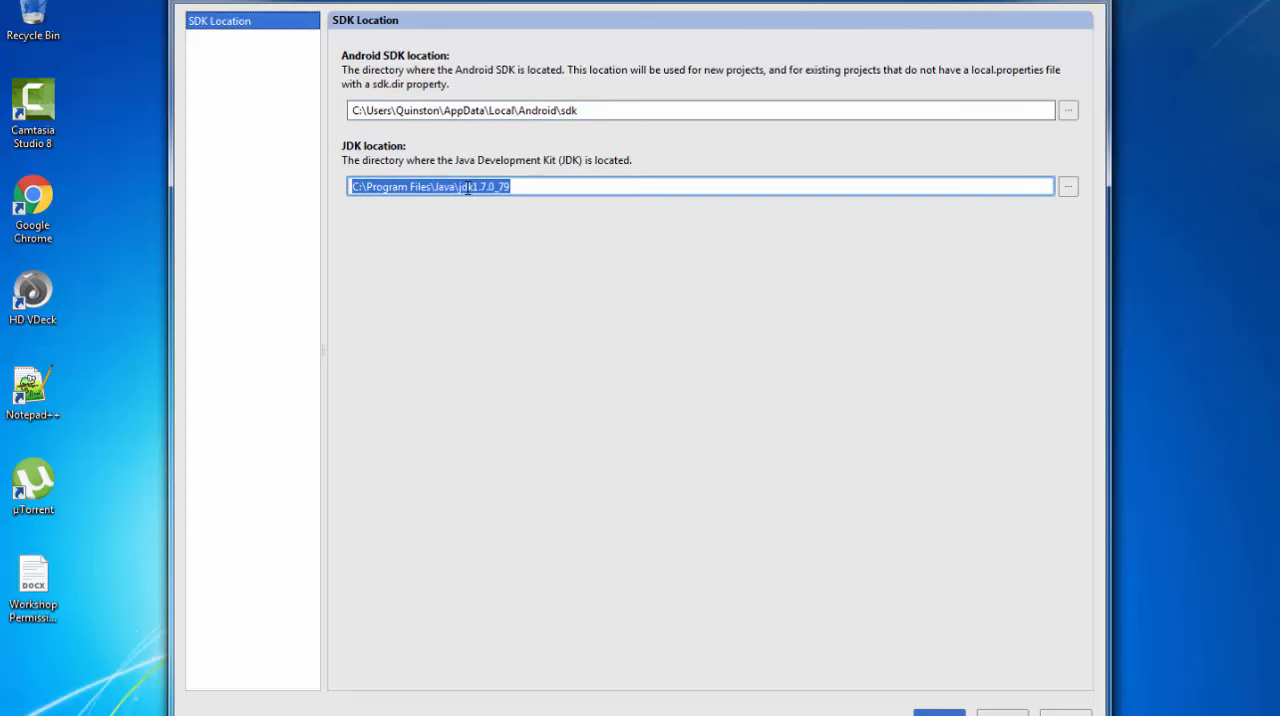
click(1008, 706)
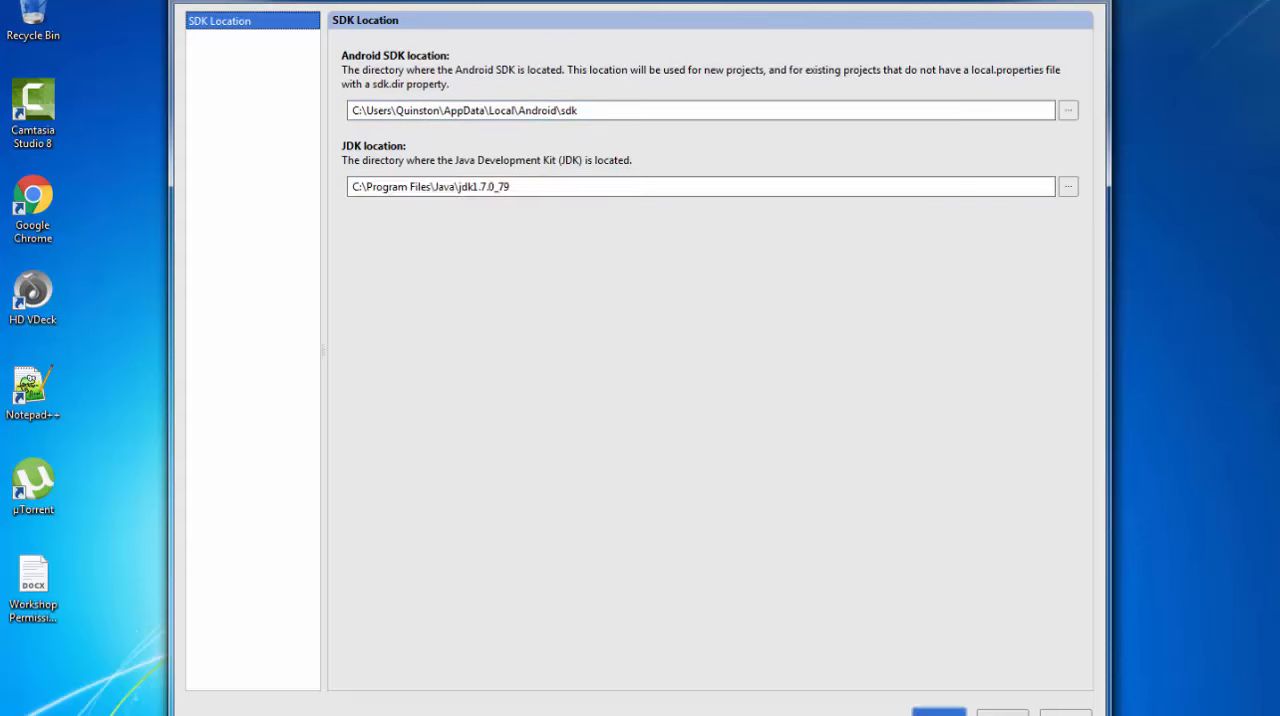
click(492, 216)
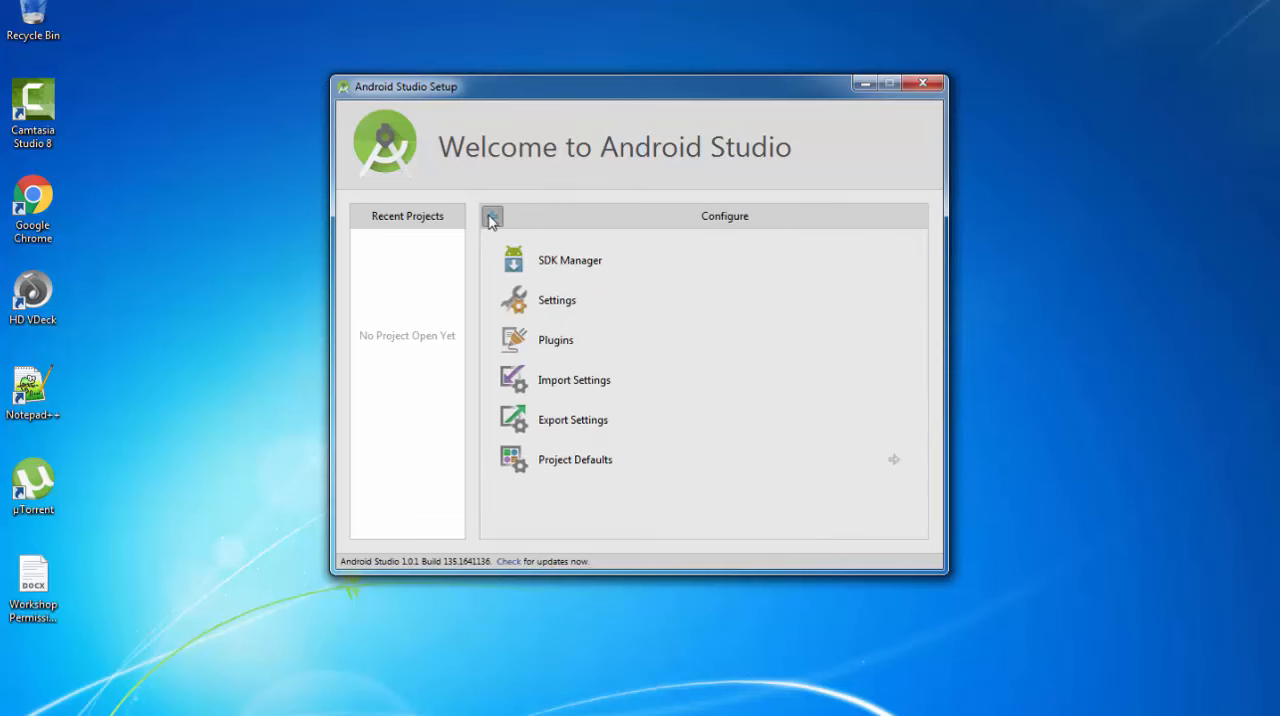
click(490, 216)
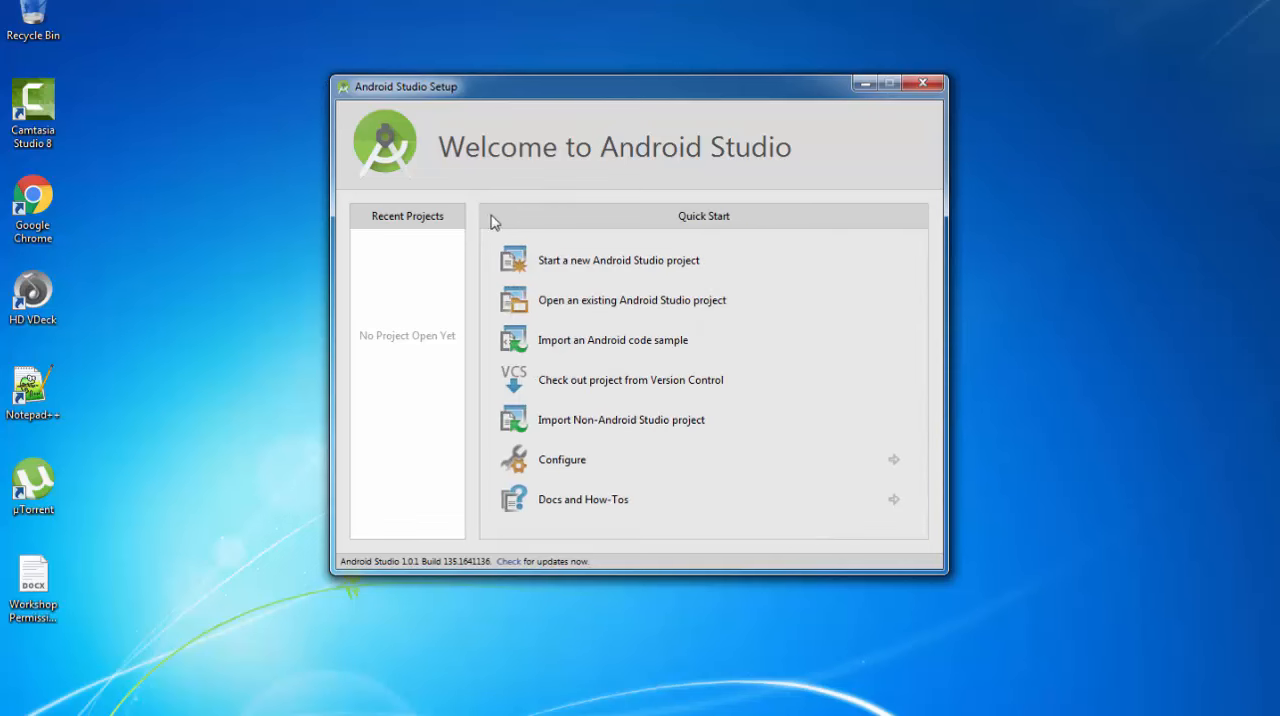
Start a new Android Studio project and set its application name to MyFirstApp
click(612, 264)
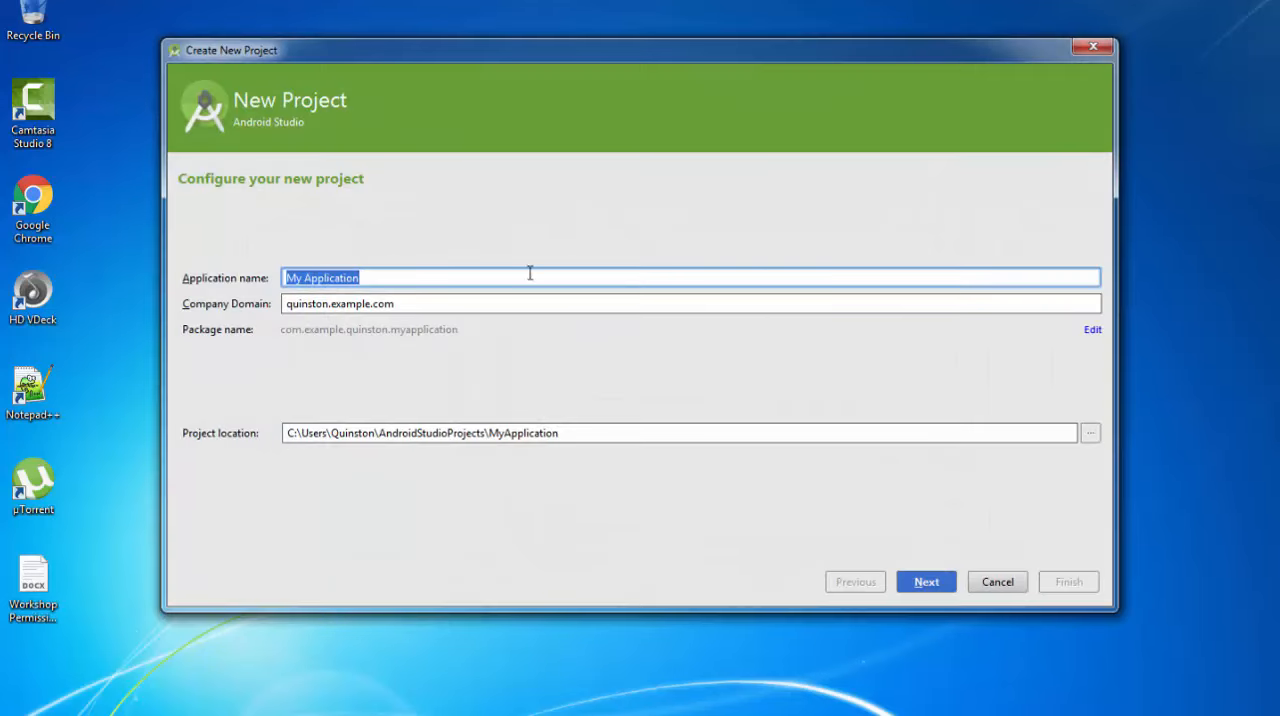
click(403, 278)
drag(313, 278, 419, 278)
key(BackSpace)
key(BackSpace)
key(BackSpace)
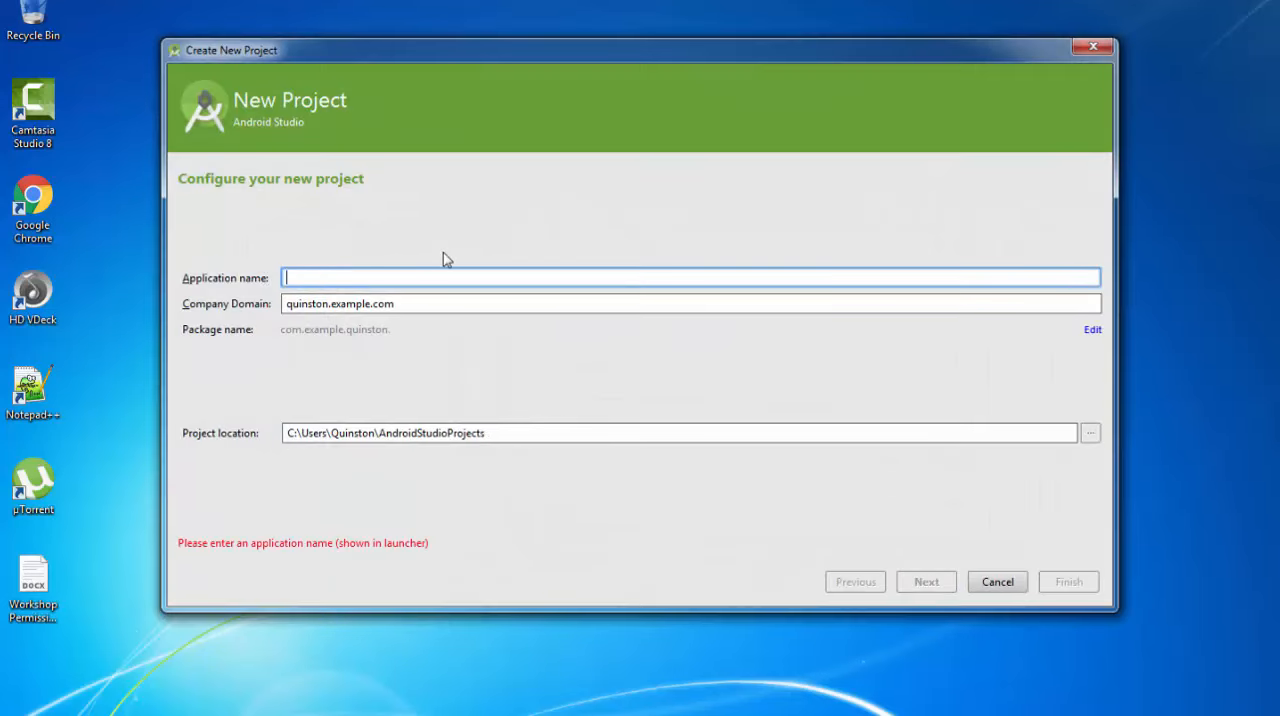
text(MyFirstAp)
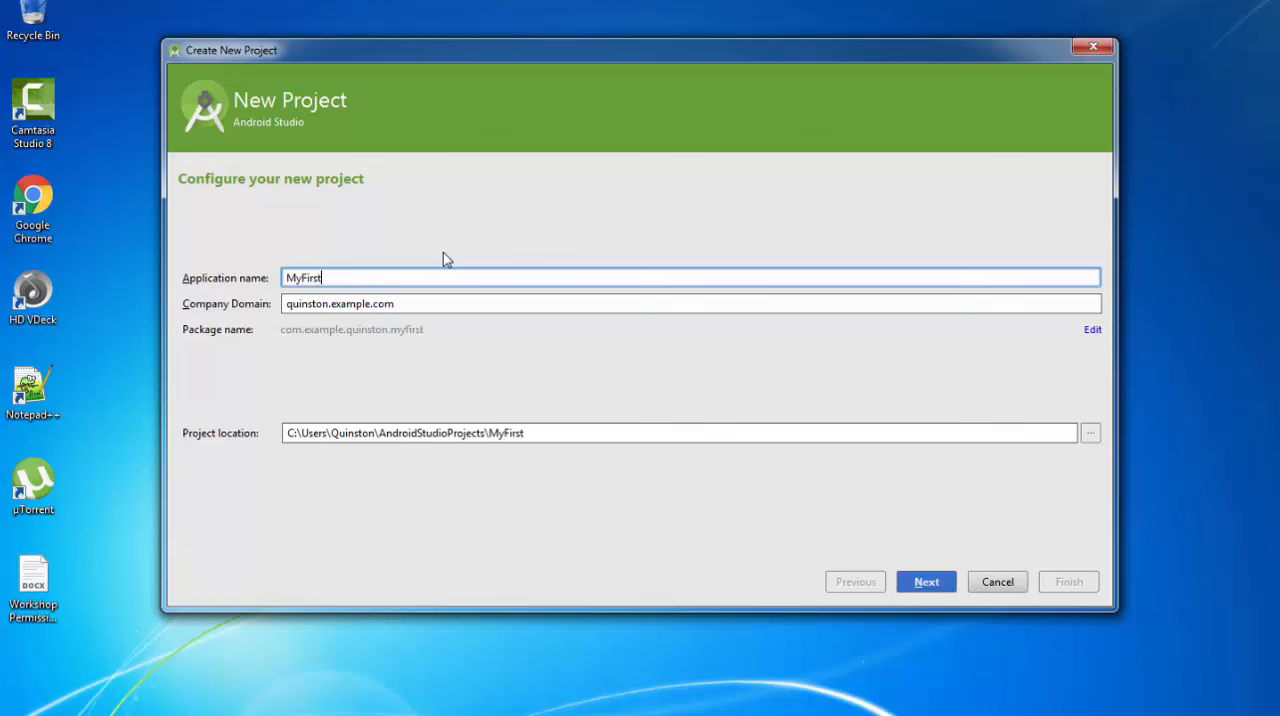
key(BackSpace)
key(BackSpace)
text(App)
Review the company domain and project location, keep both defaults and continue to the form factor selection
drag(286, 304, 393, 305)
click(428, 305)
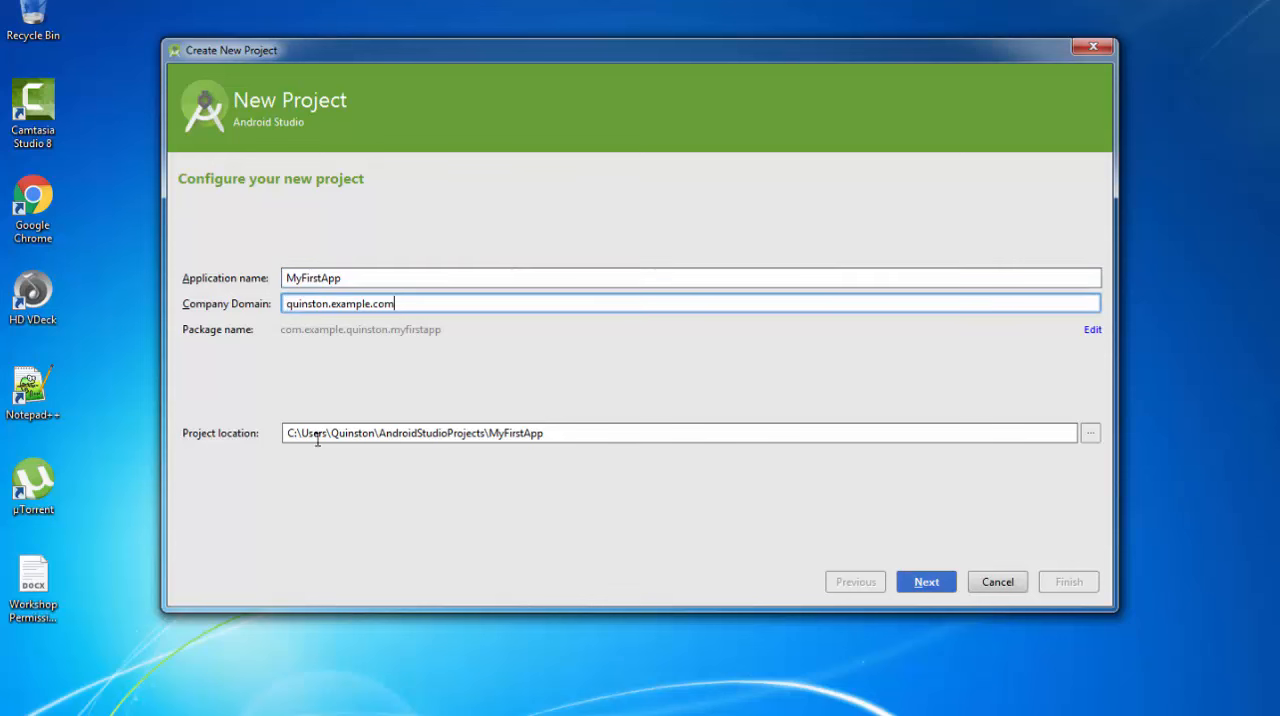
drag(301, 433, 584, 434)
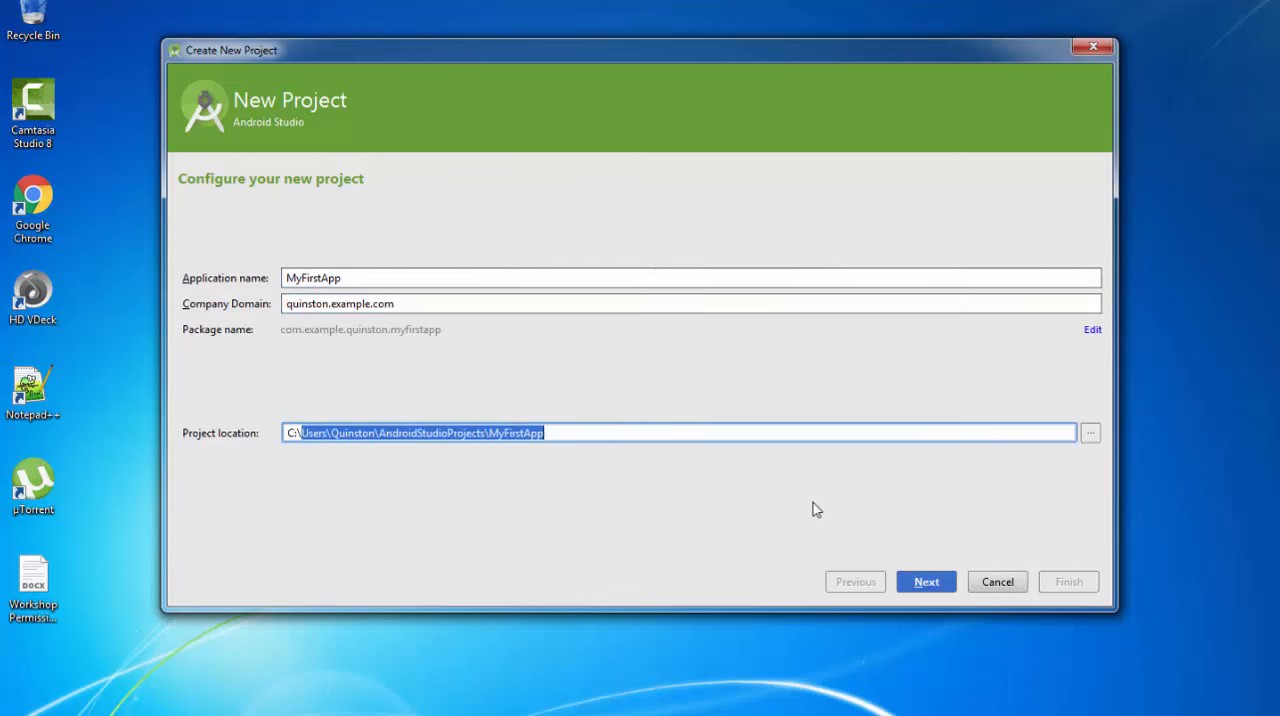
click(731, 431)
click(922, 582)
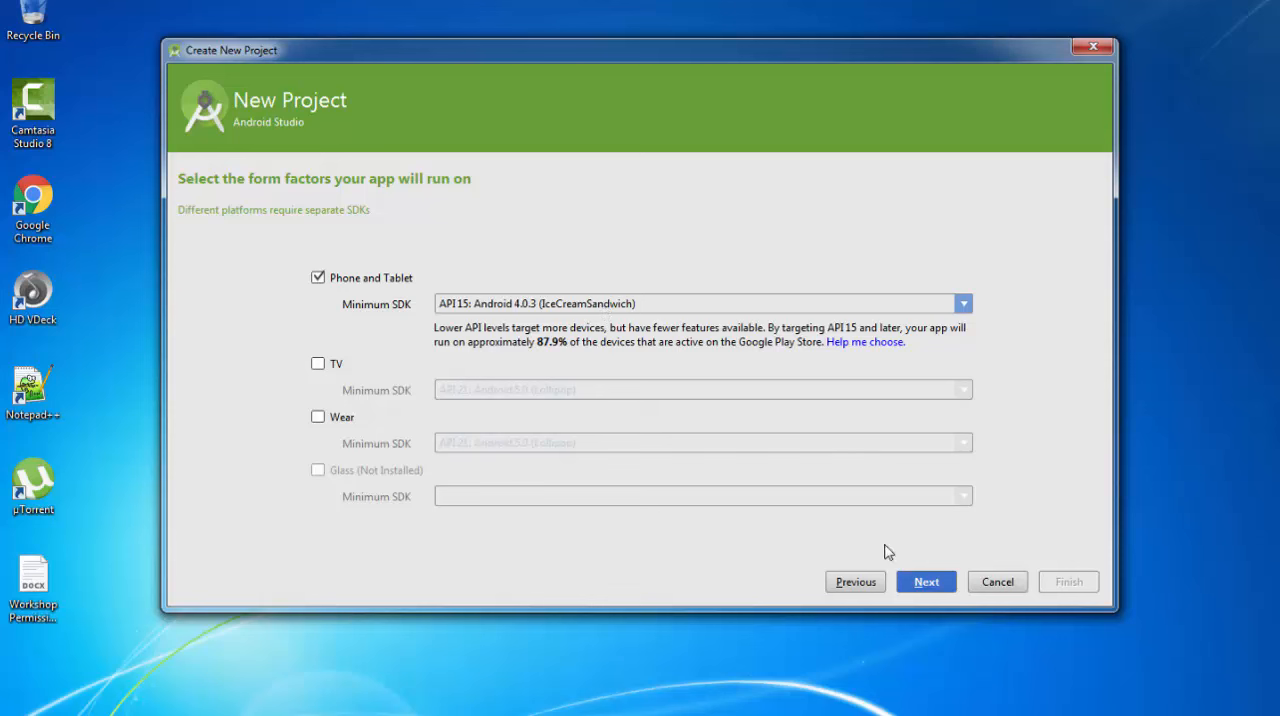
Create the project for Phone and Tablet with minimum SDK API 15 and a Blank Activity named MainActivity
click(932, 582)
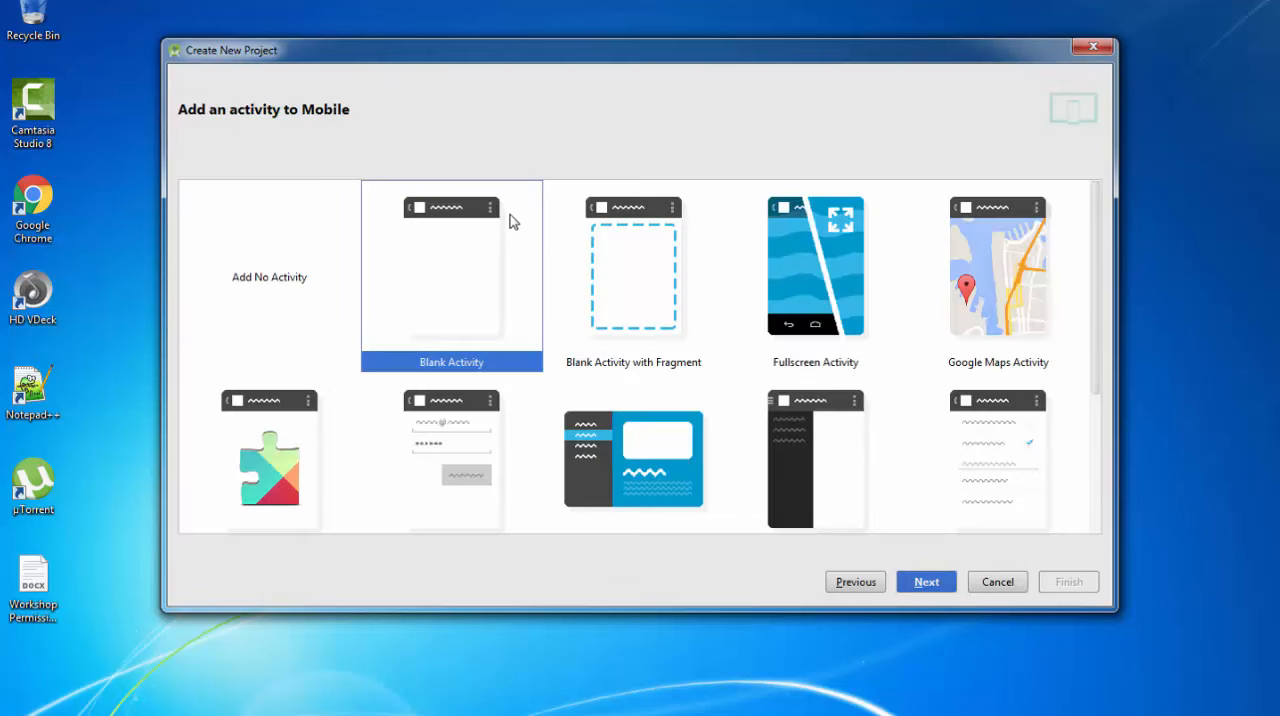
click(934, 585)
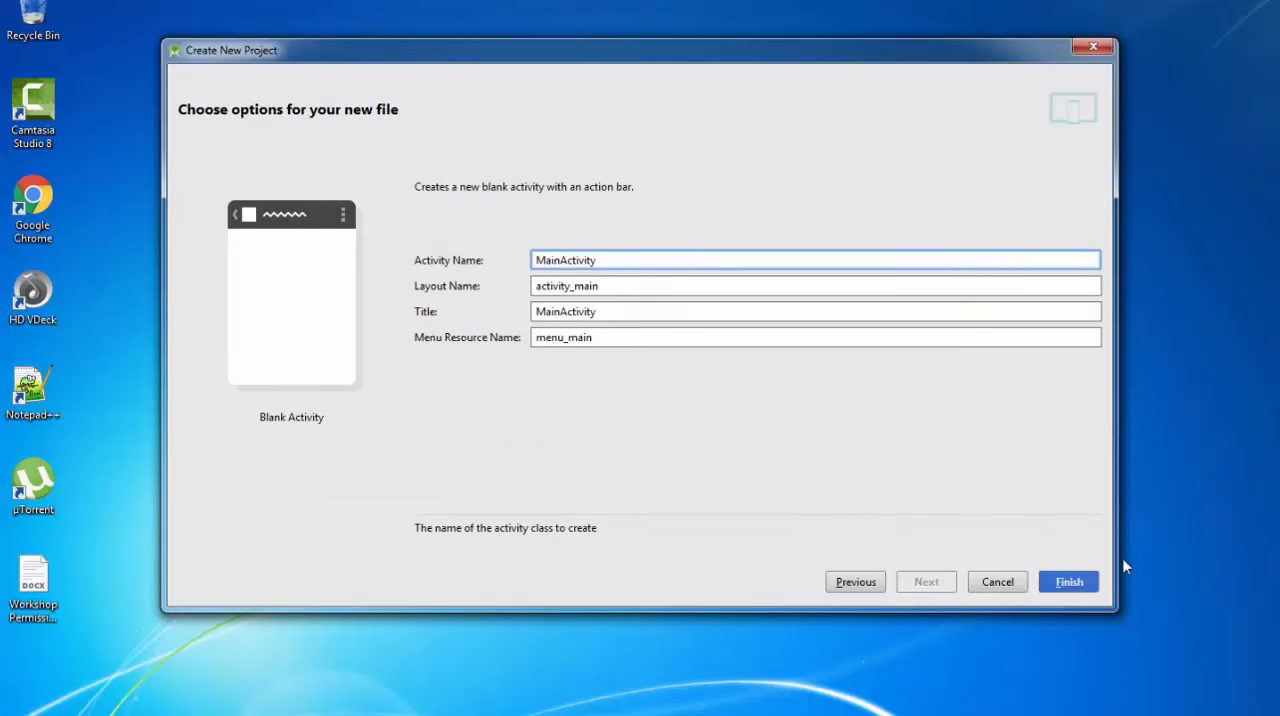
click(1066, 588)
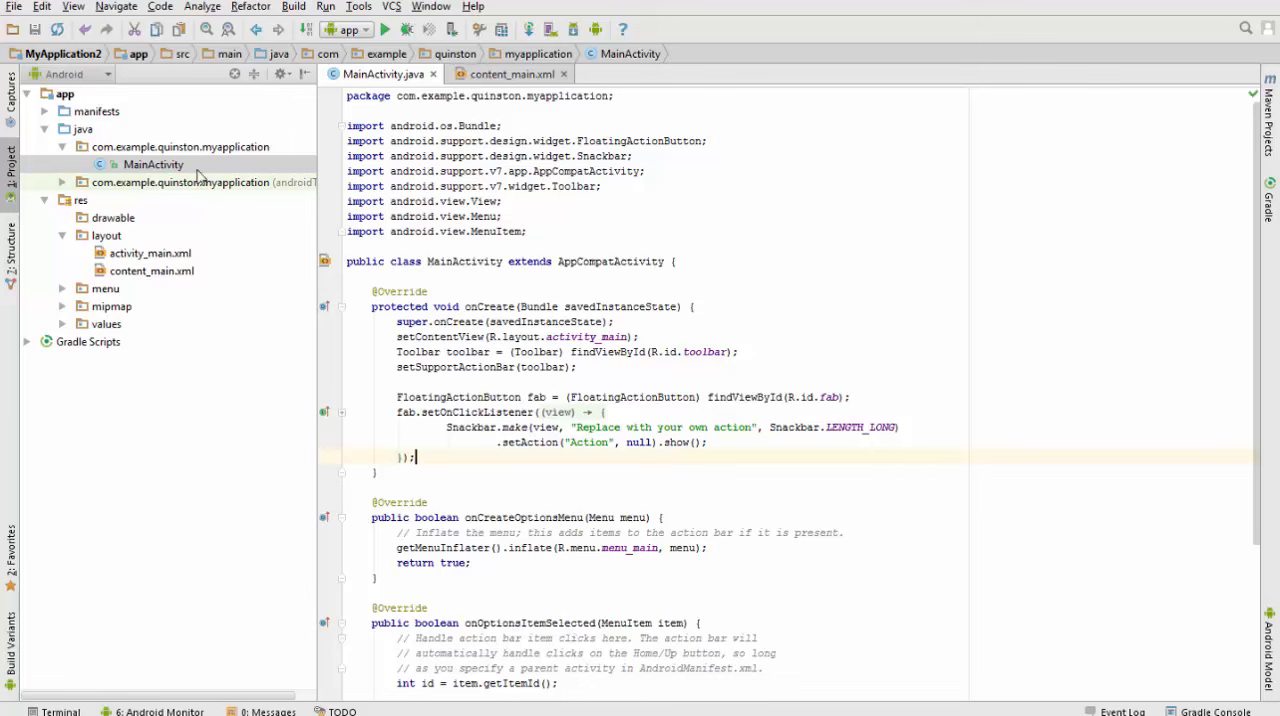
Look through the MainActivity.java code and show the content_main.xml layout in Design view
drag(560, 217, 583, 360)
scroll(583, 360, down, 2)
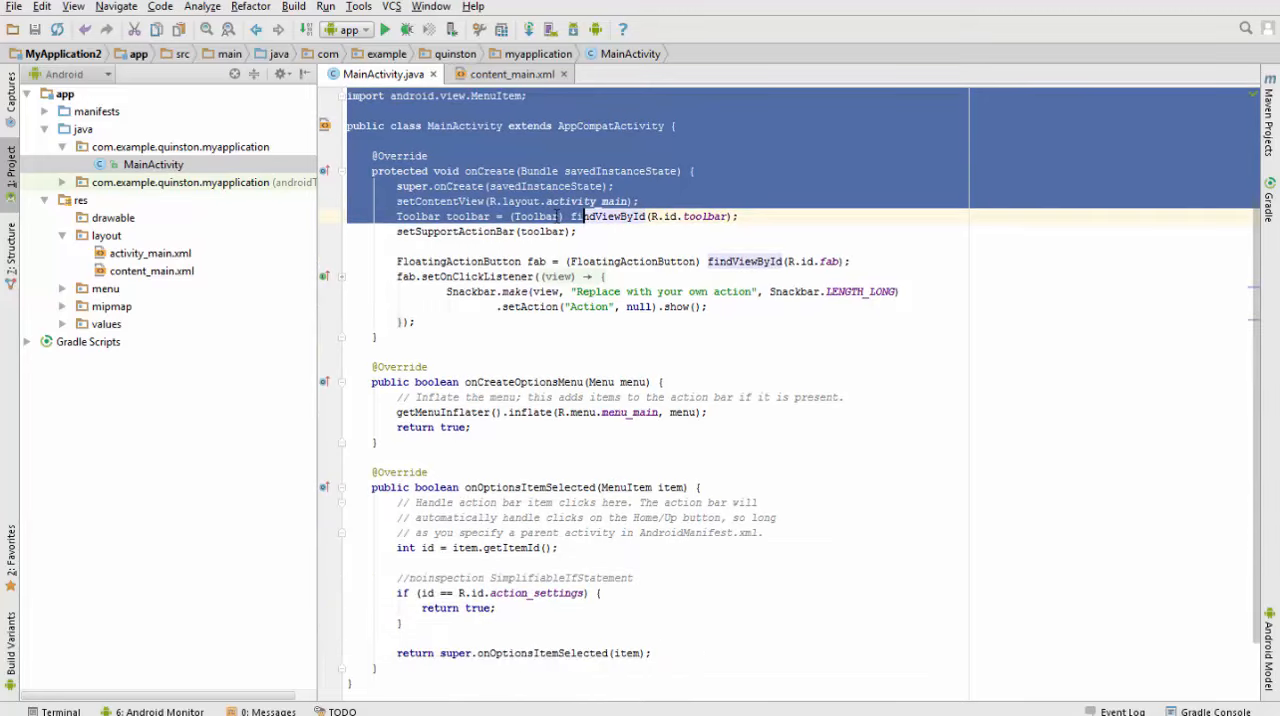
key(alt+Right)
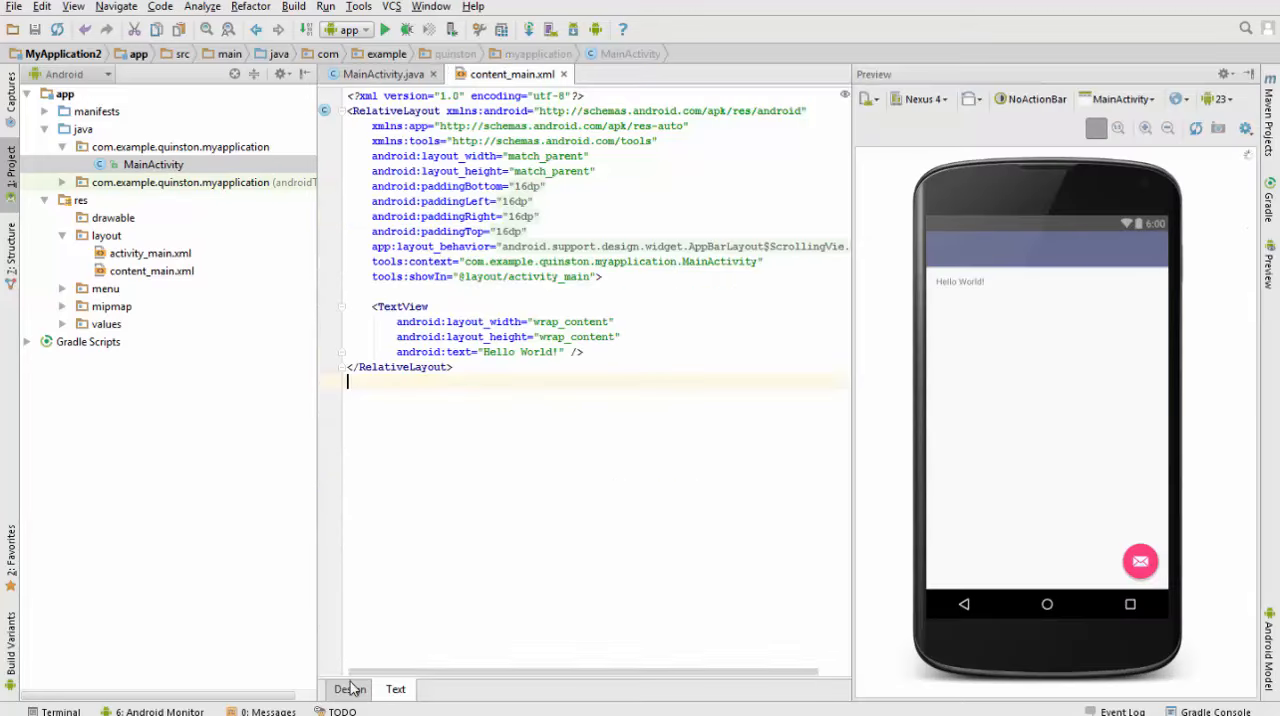
click(350, 689)
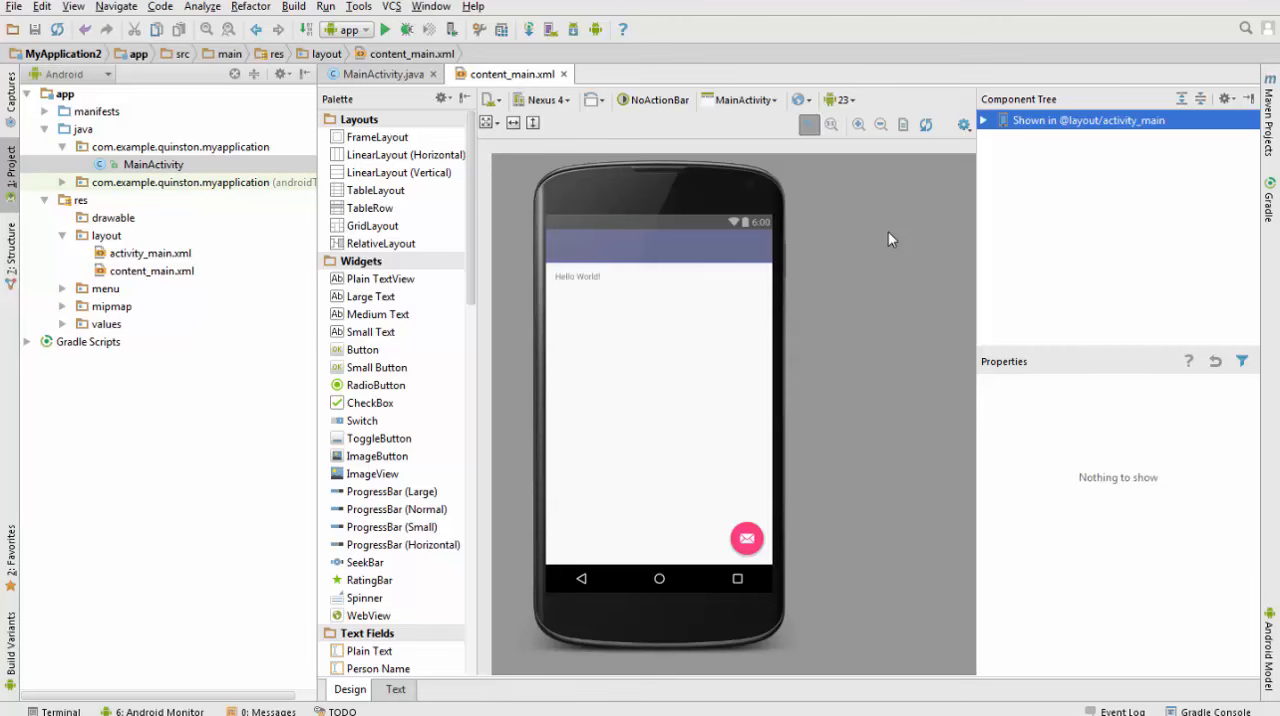
Switch to the web browser and open the sign-in page of the Genymotion website
click(256, 715)
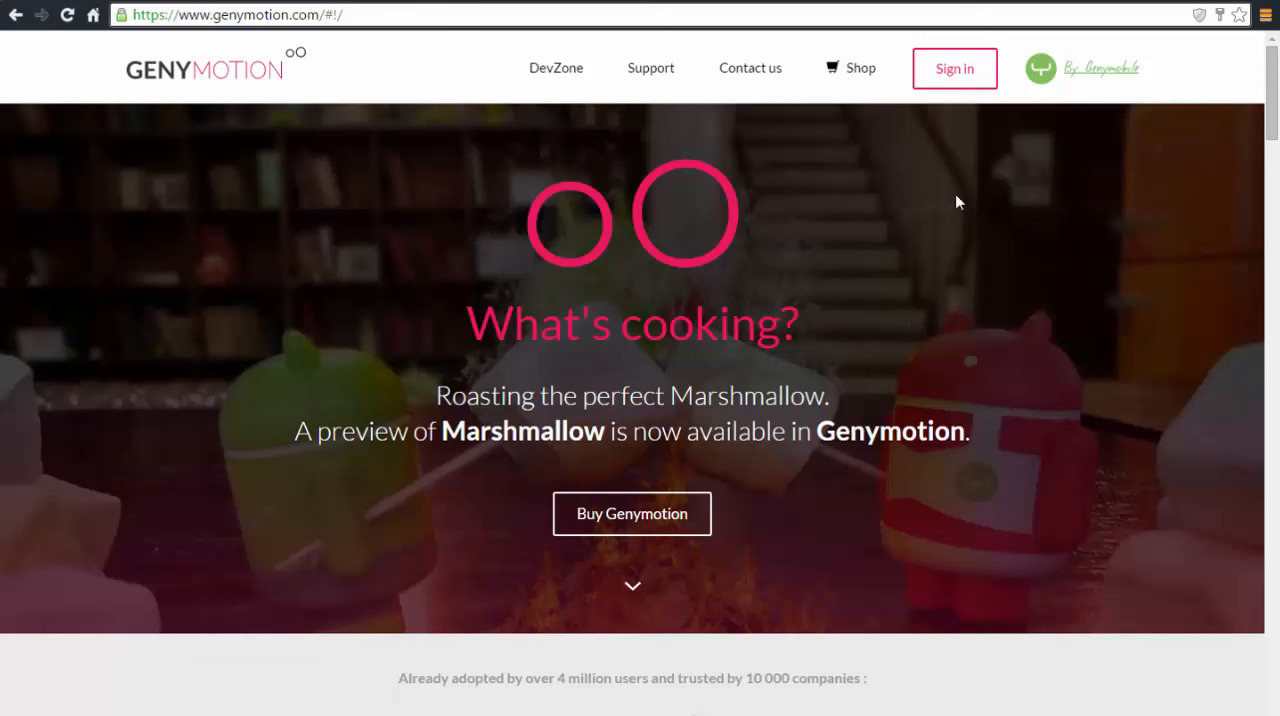
click(953, 78)
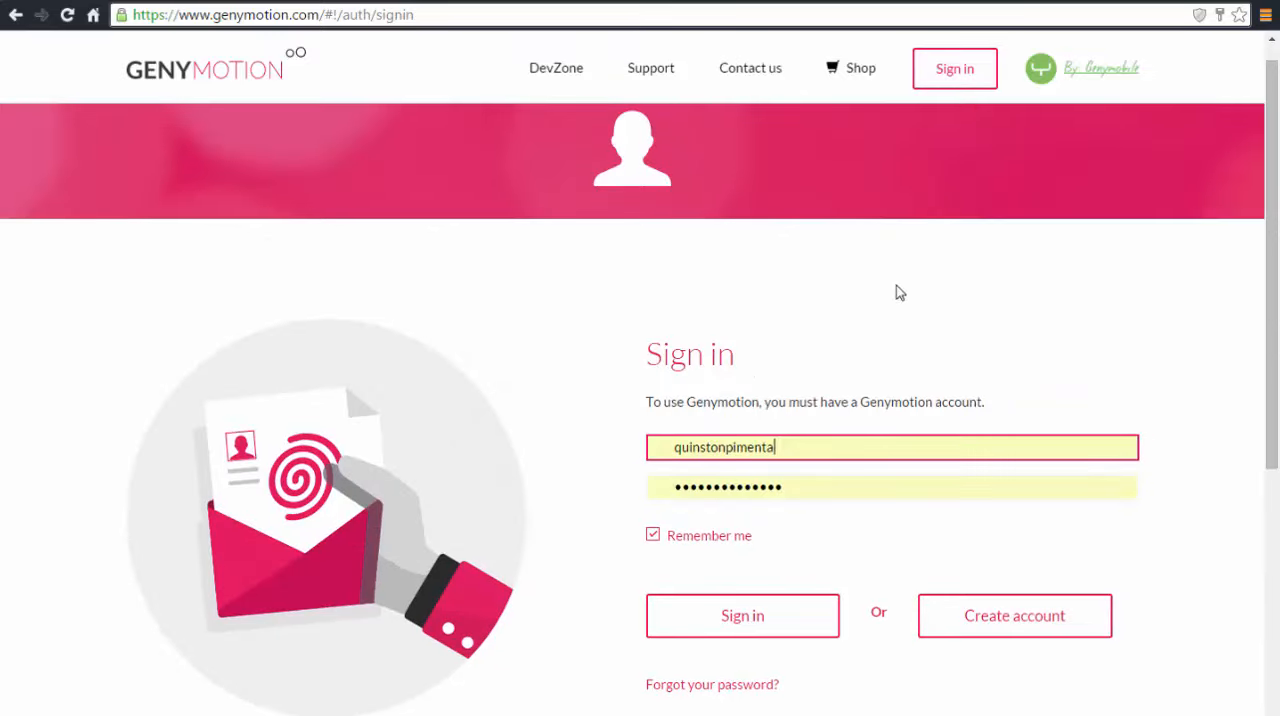
scroll(800, 380, down, 1)
Open the account creation form and set the company size to Personal use and the usage type to Training
click(1038, 528)
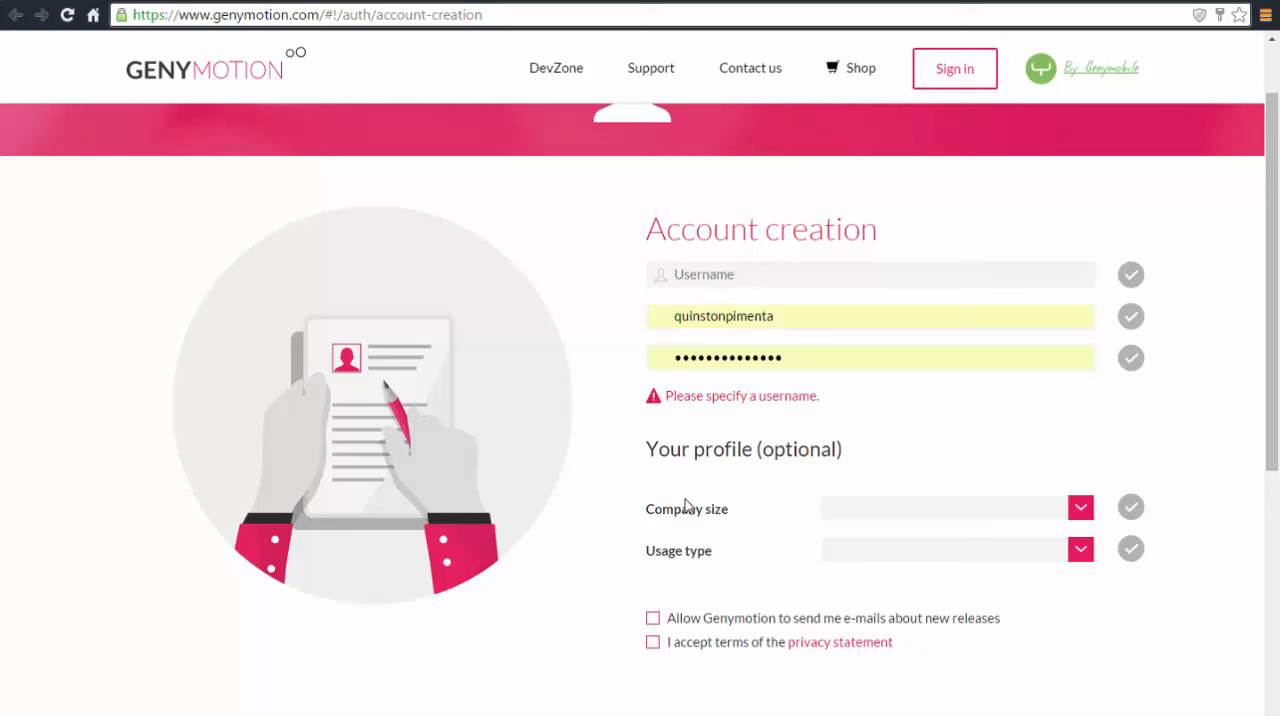
click(1077, 522)
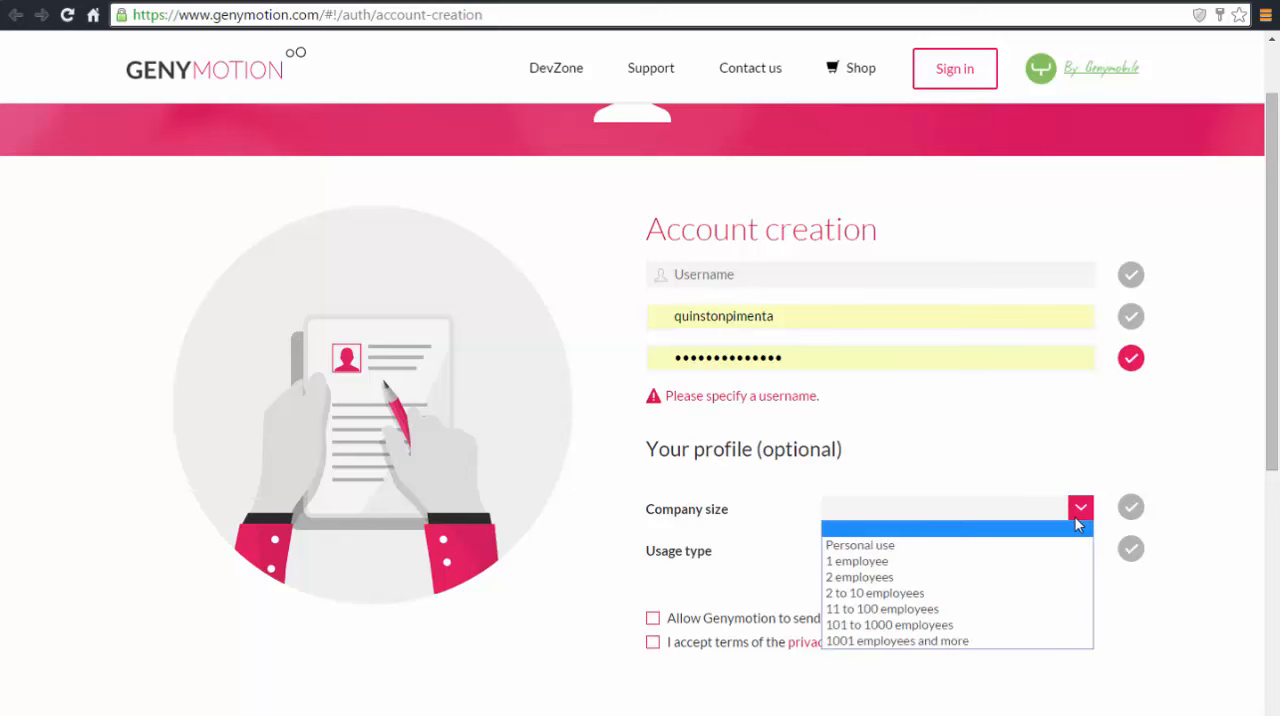
click(977, 545)
click(1072, 560)
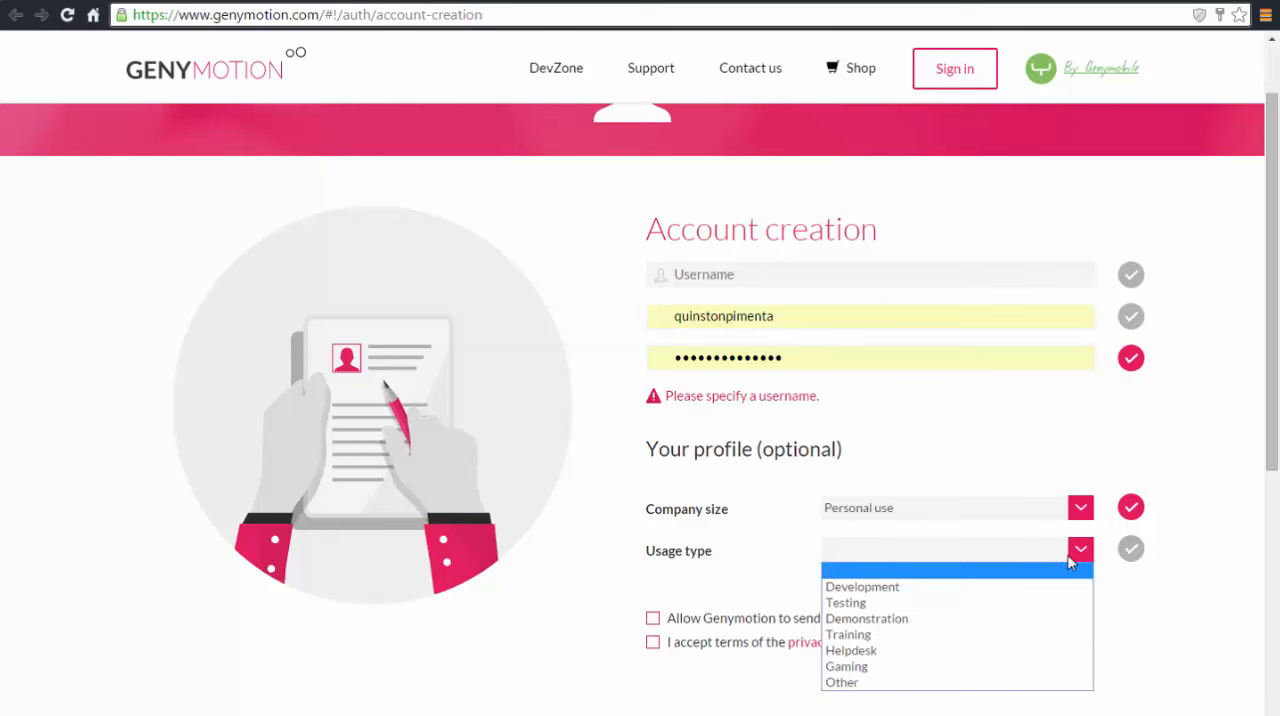
click(868, 635)
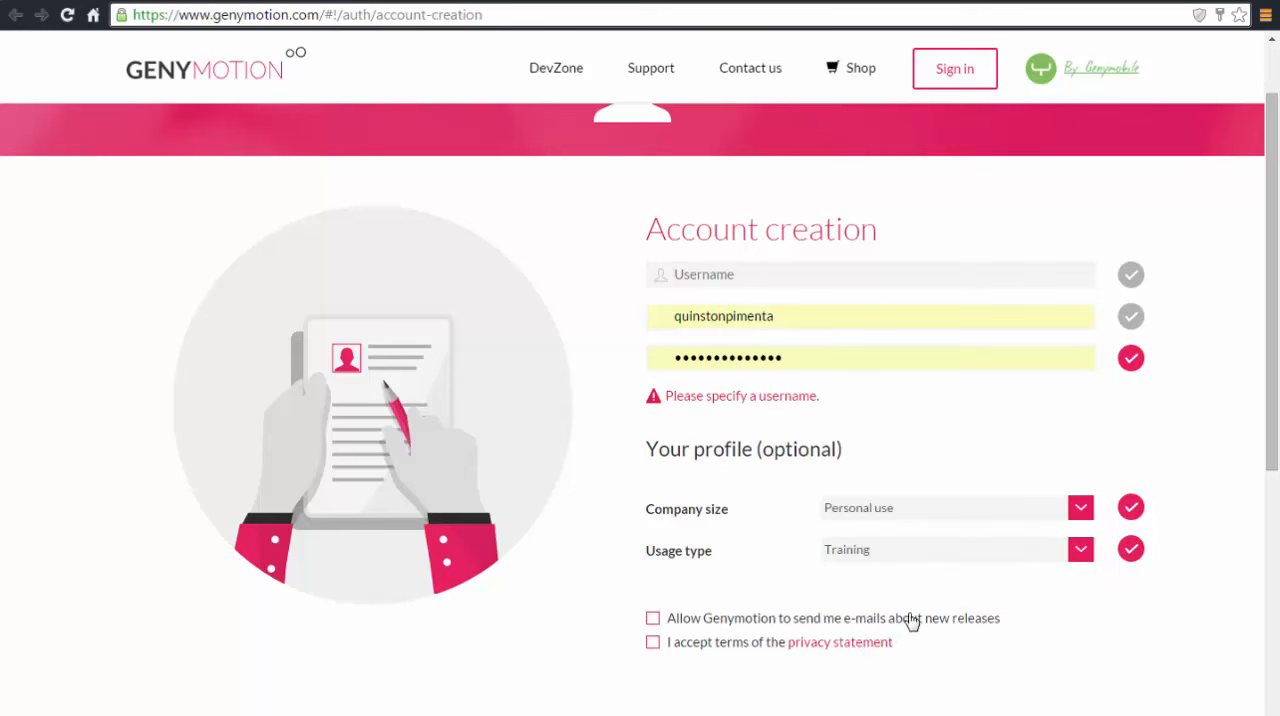
scroll(903, 591, down, 3)
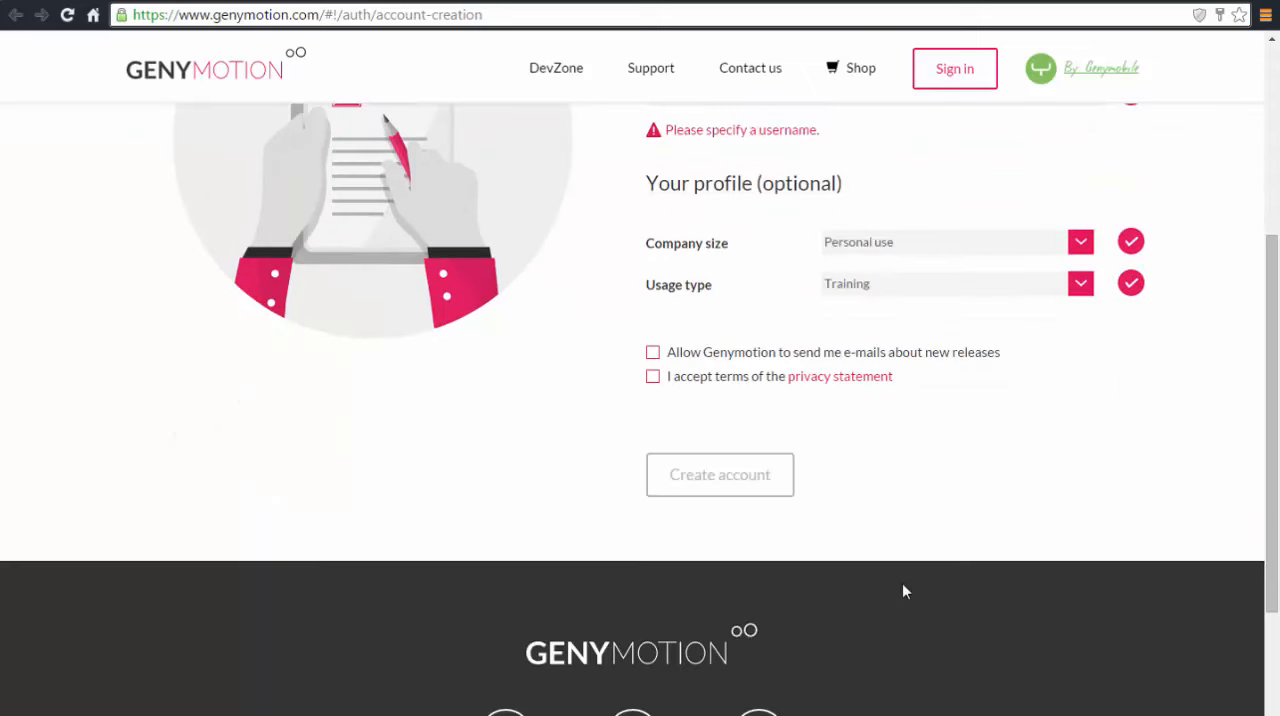
scroll(903, 591, up, 2)
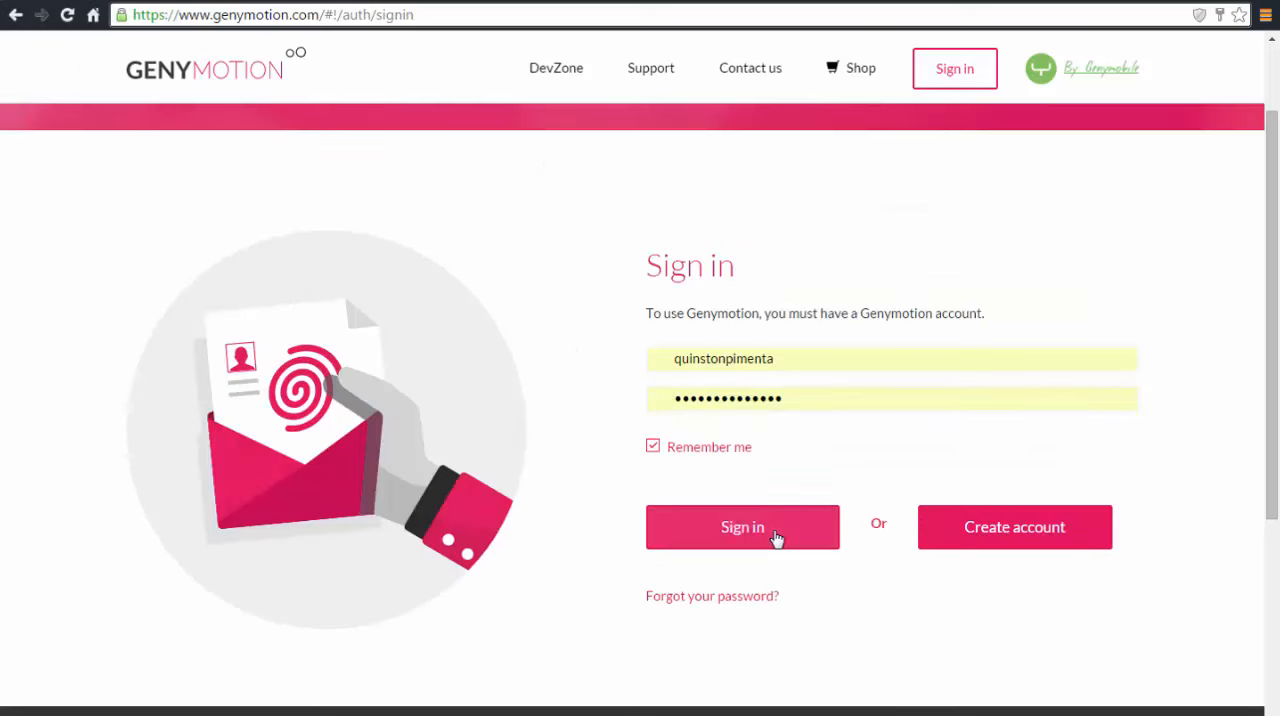
Sign in to the Genymotion website with the saved credentials and open the shop page with the licence plans
click(777, 538)
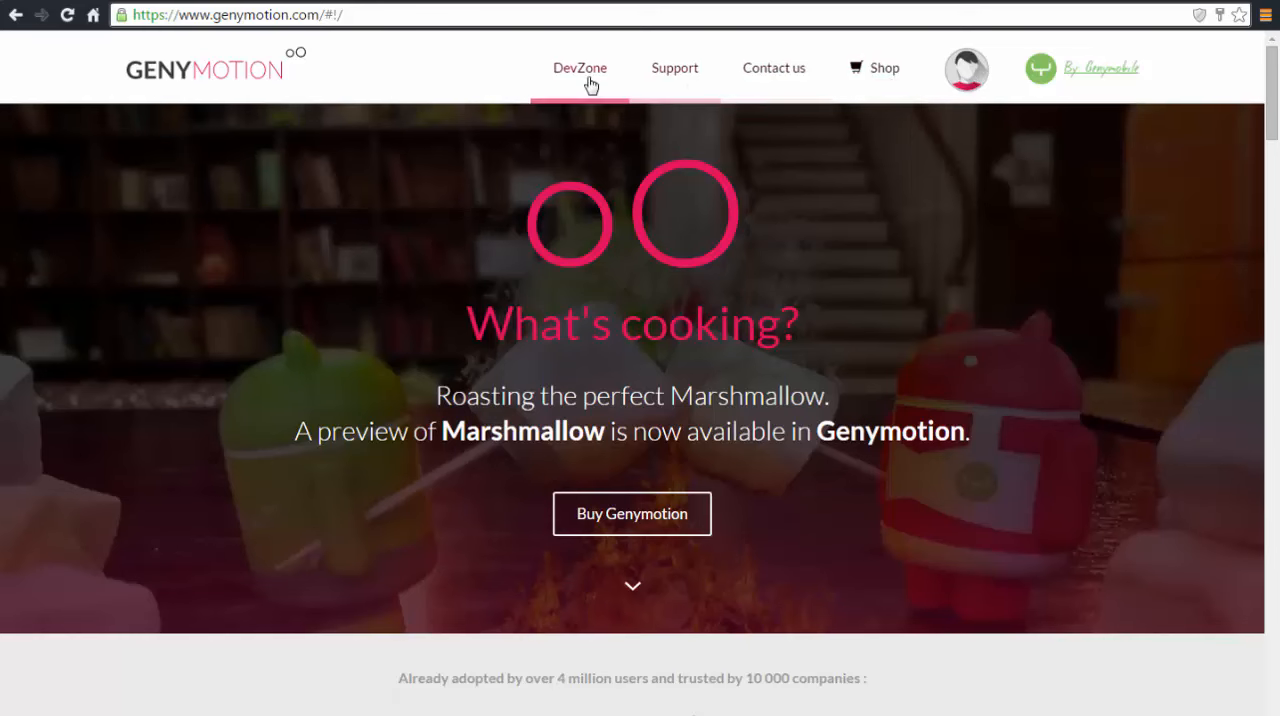
click(867, 88)
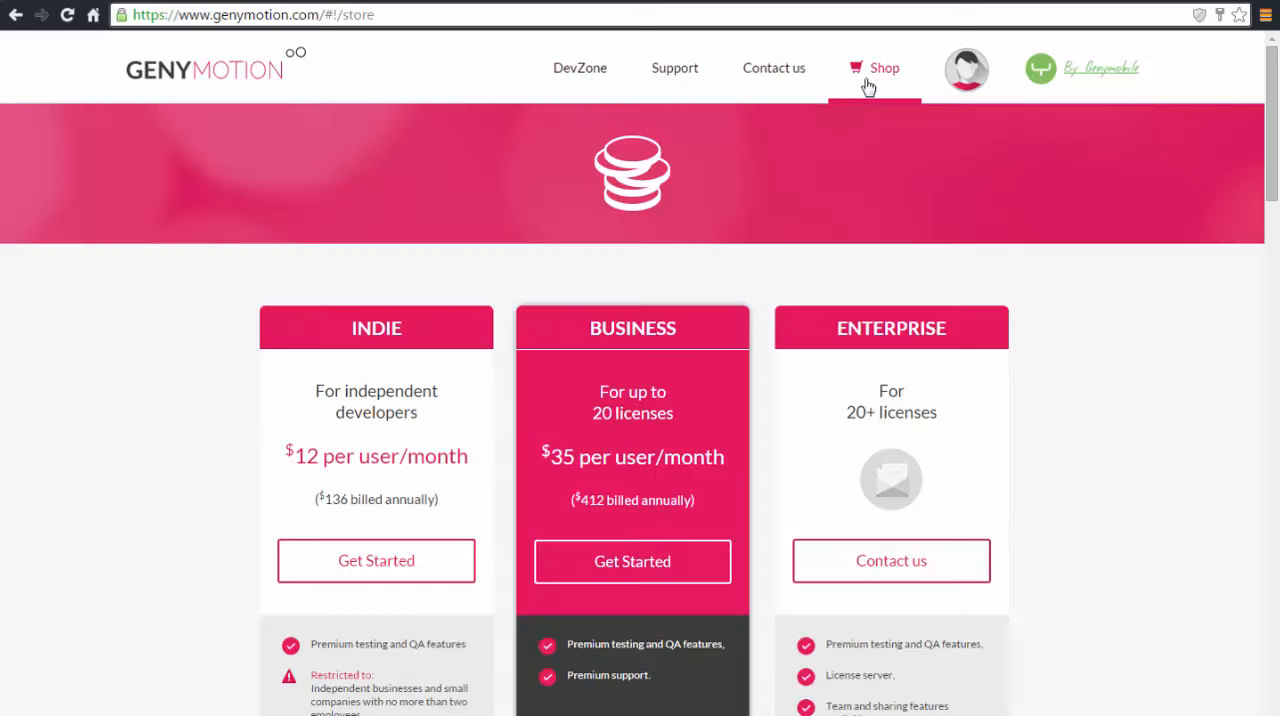
scroll(287, 318, down, 6)
scroll(290, 320, up, 2)
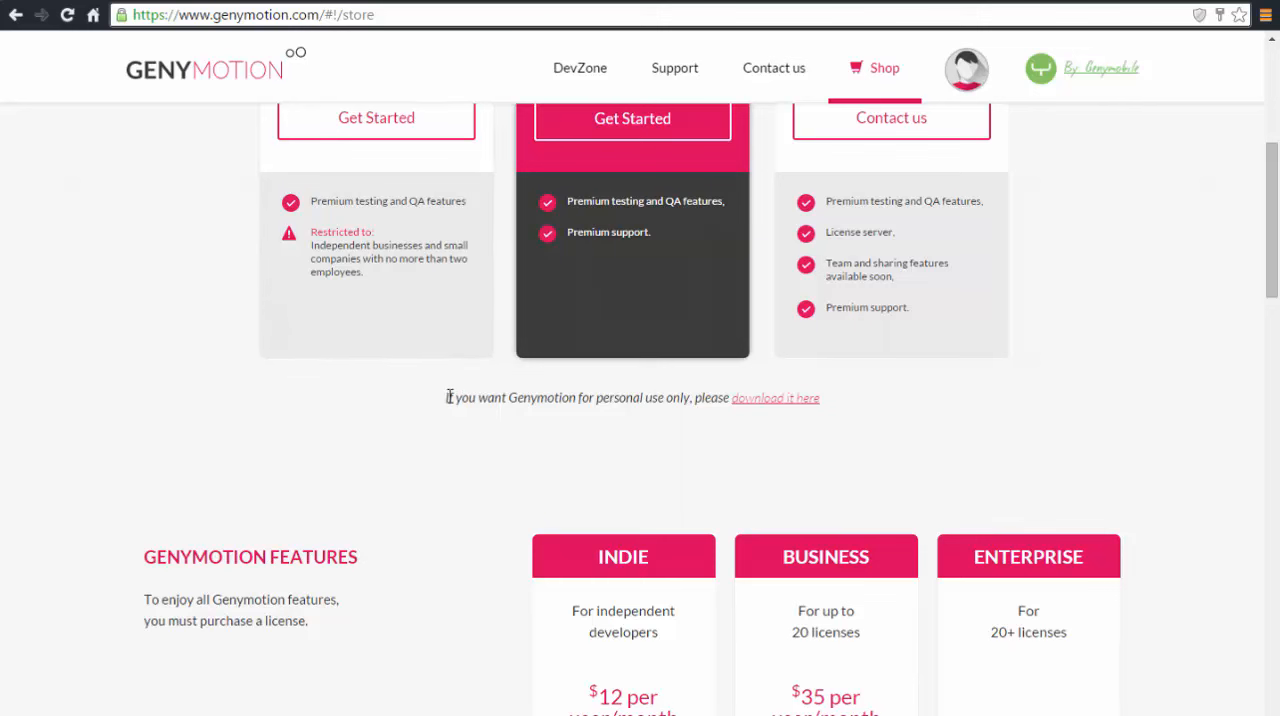
Follow the personal-use download link below the plans and download Genymotion for Windows in the package that includes VirtualBox
drag(449, 396, 851, 397)
click(872, 422)
click(777, 405)
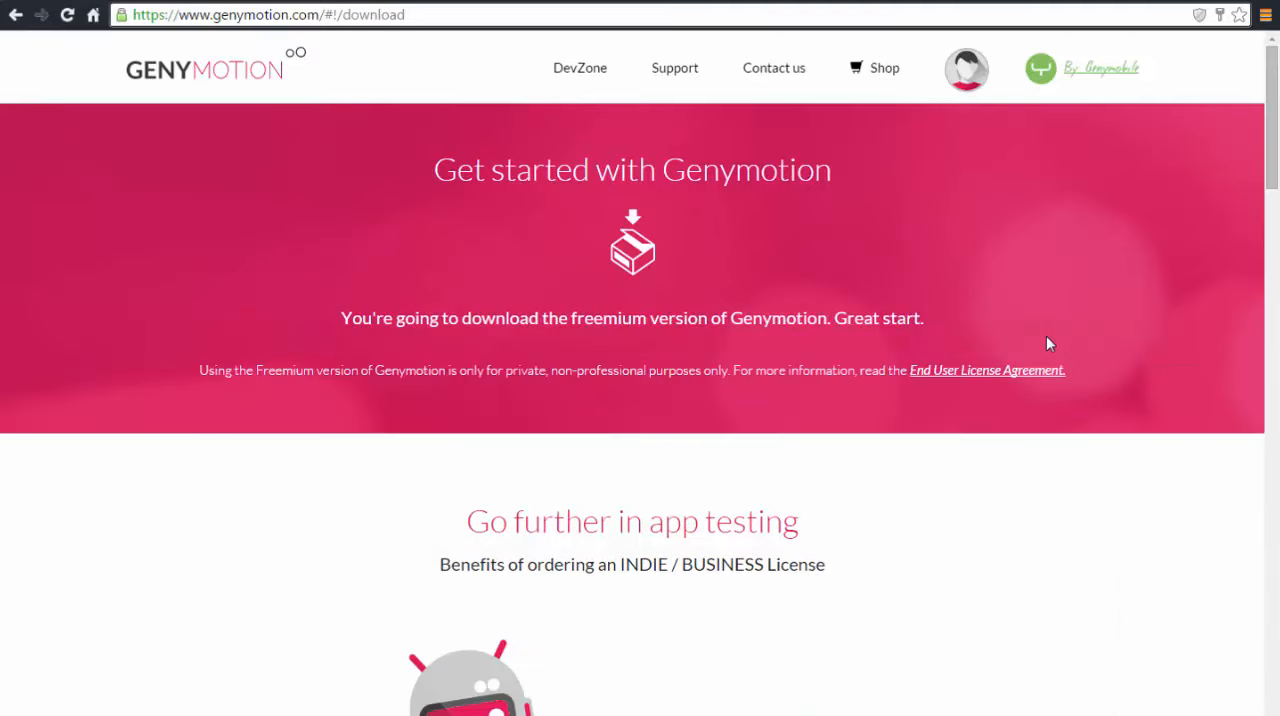
scroll(1049, 344, down, 4)
scroll(1047, 343, down, 5)
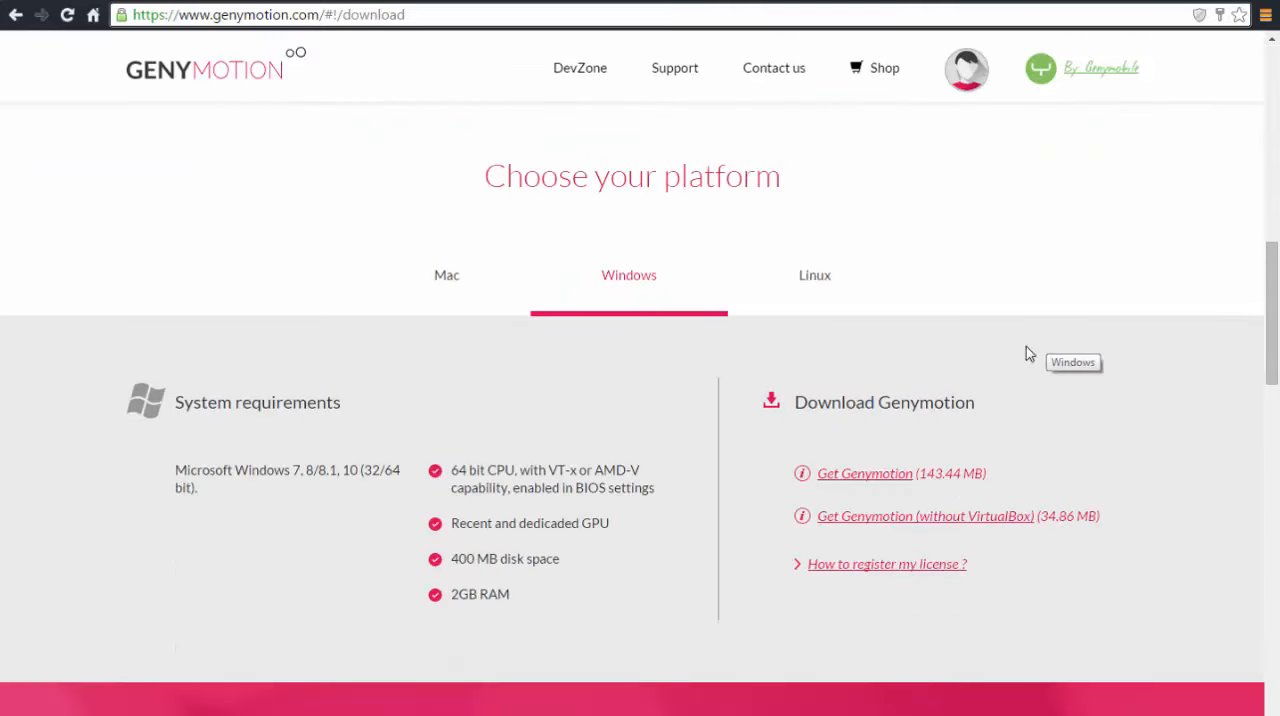
scroll(623, 286, down, 1)
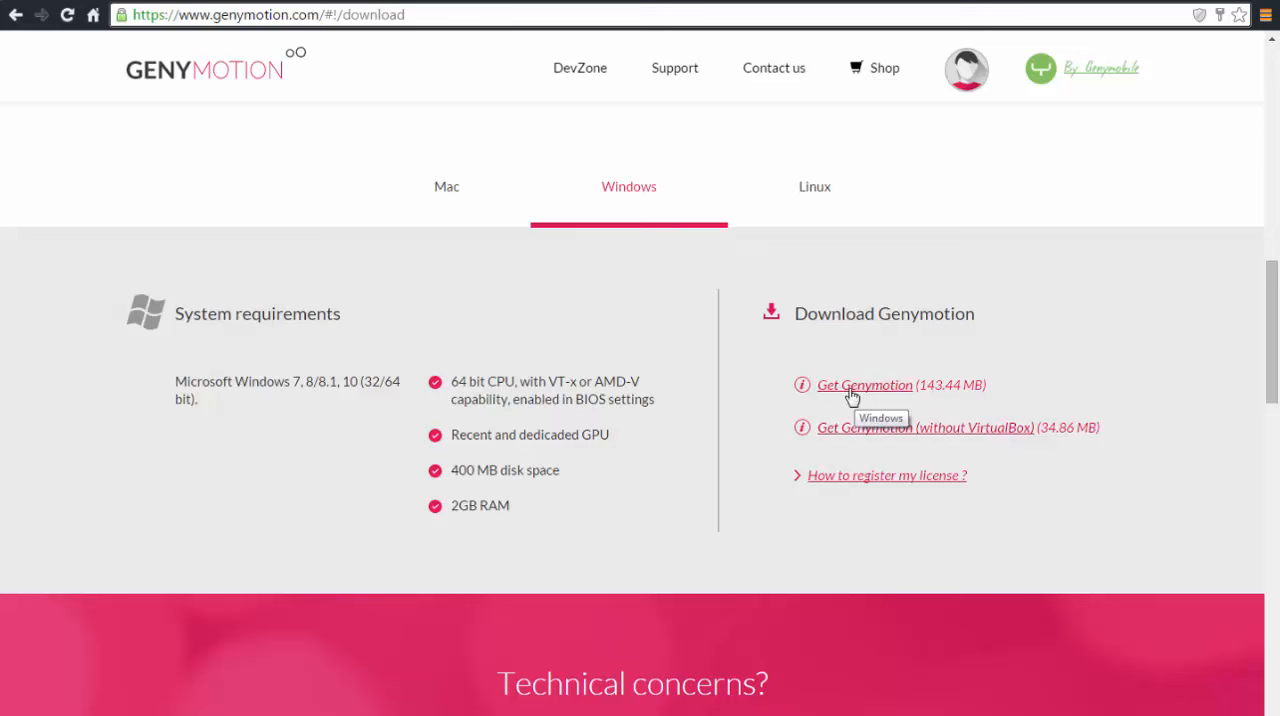
click(852, 398)
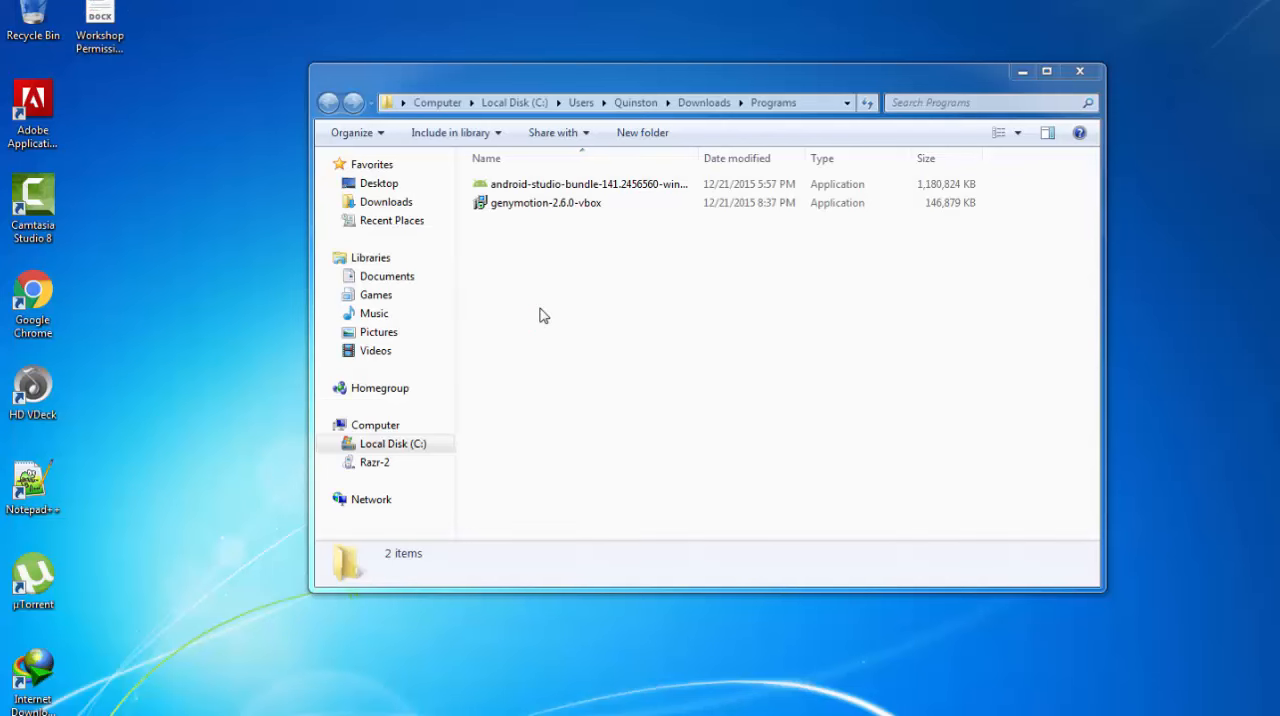
Run the genymotion-2.6.0-vbox installer and start the installation with the default language, destination folder and desktop icon
double_click(558, 206)
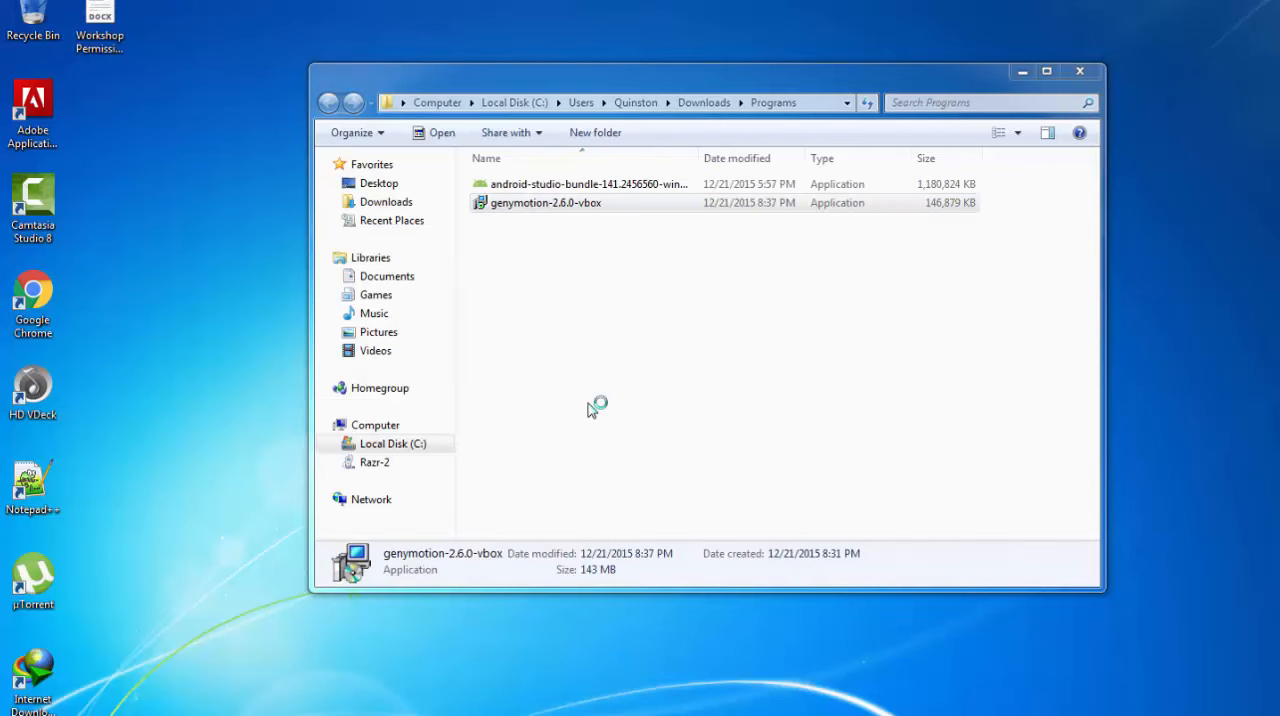
click(658, 404)
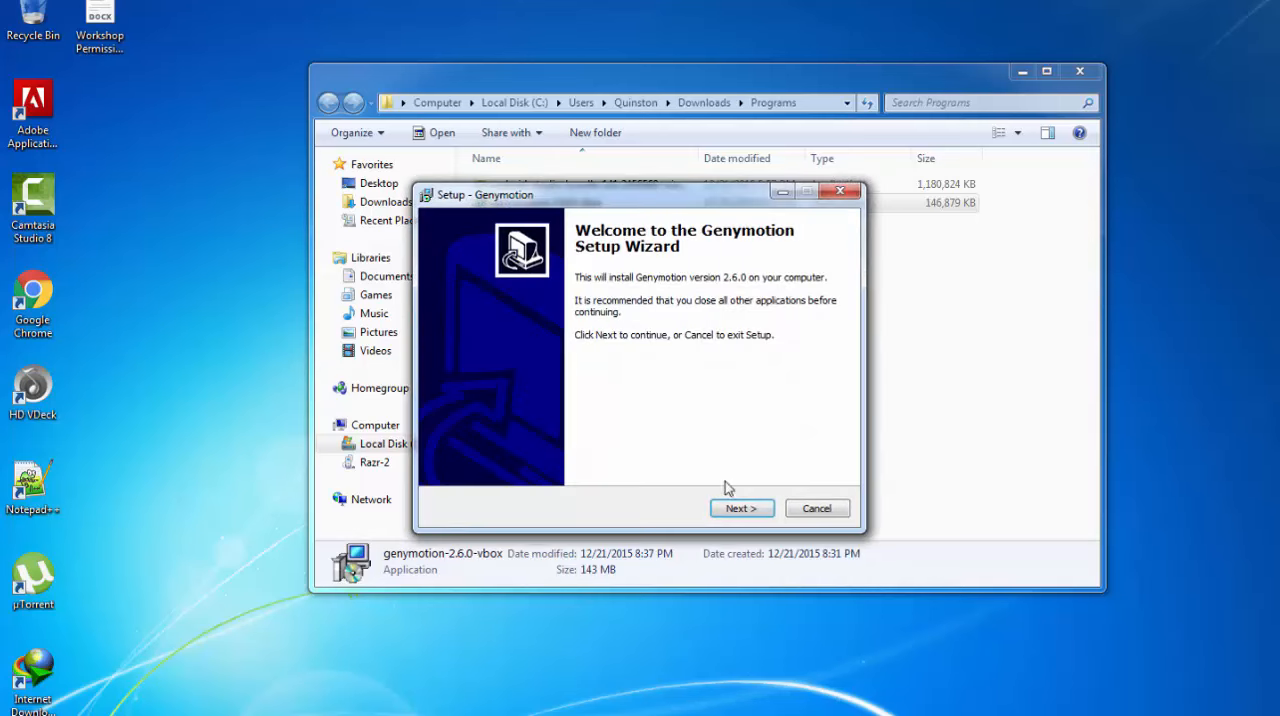
click(741, 508)
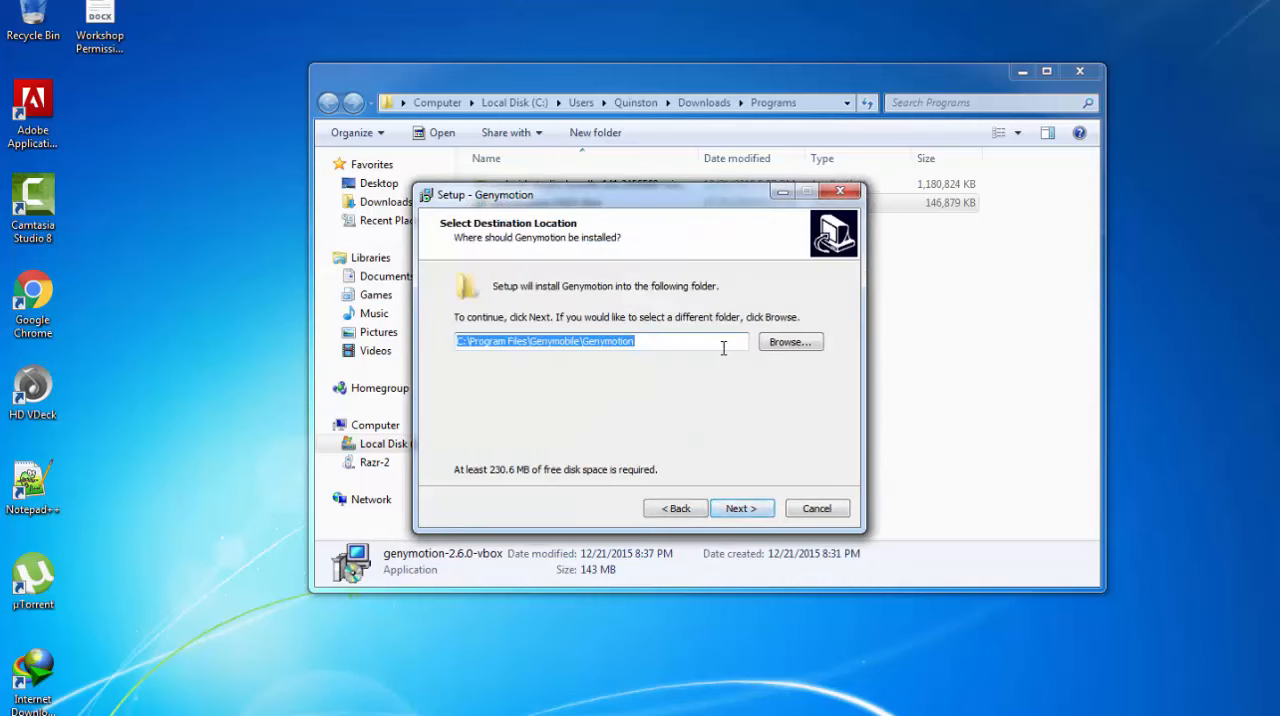
click(744, 511)
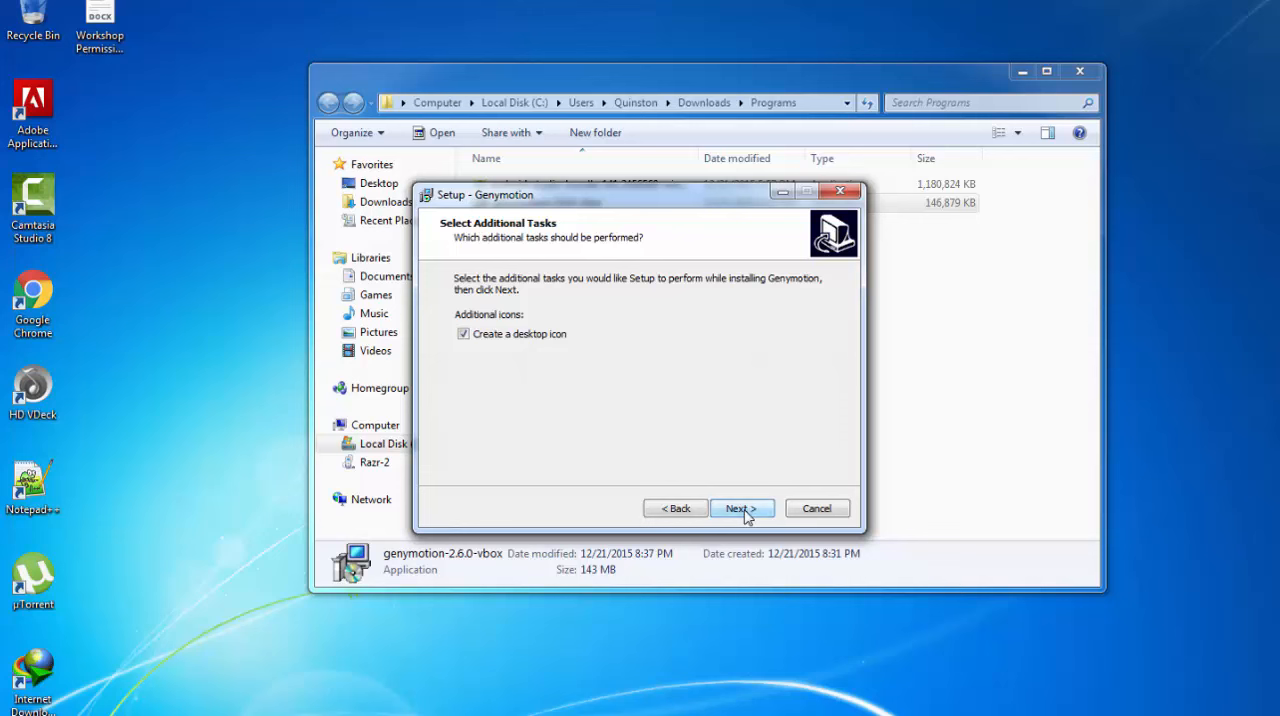
click(741, 509)
click(743, 511)
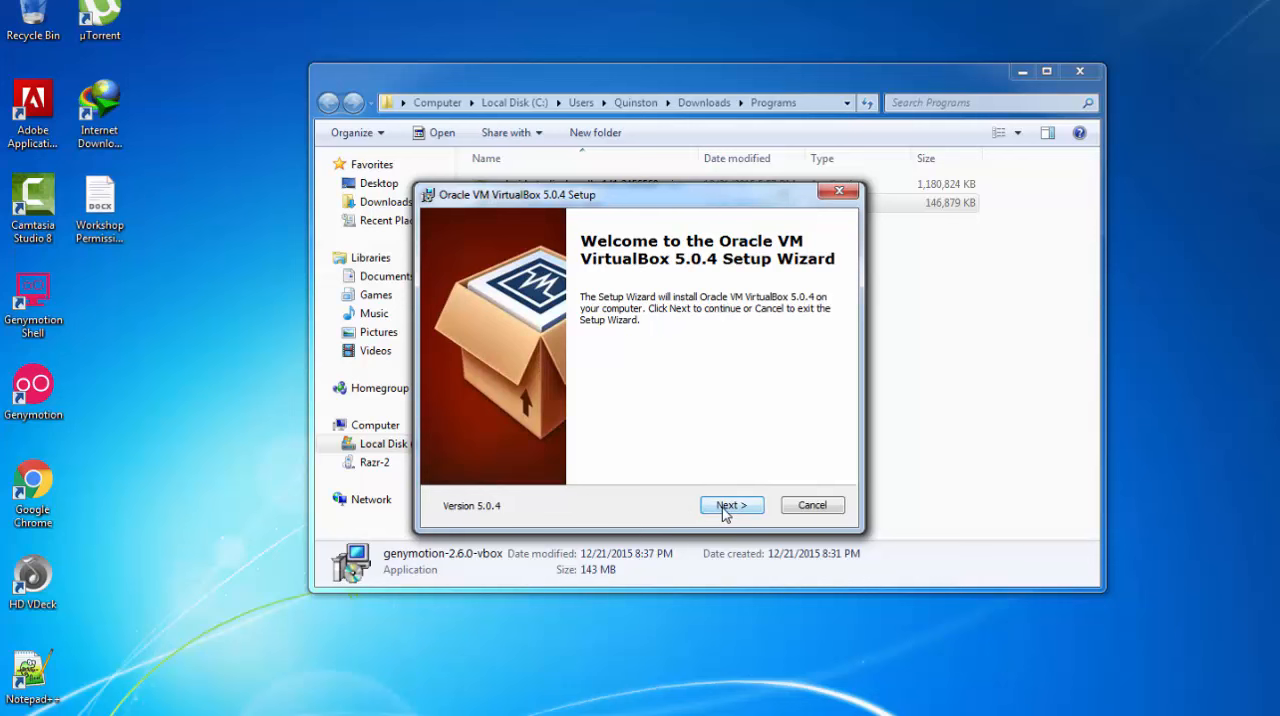
Install Oracle VM VirtualBox 5.0.4 with the default features and shortcuts, accepting the network reset, and finish without starting it
click(726, 509)
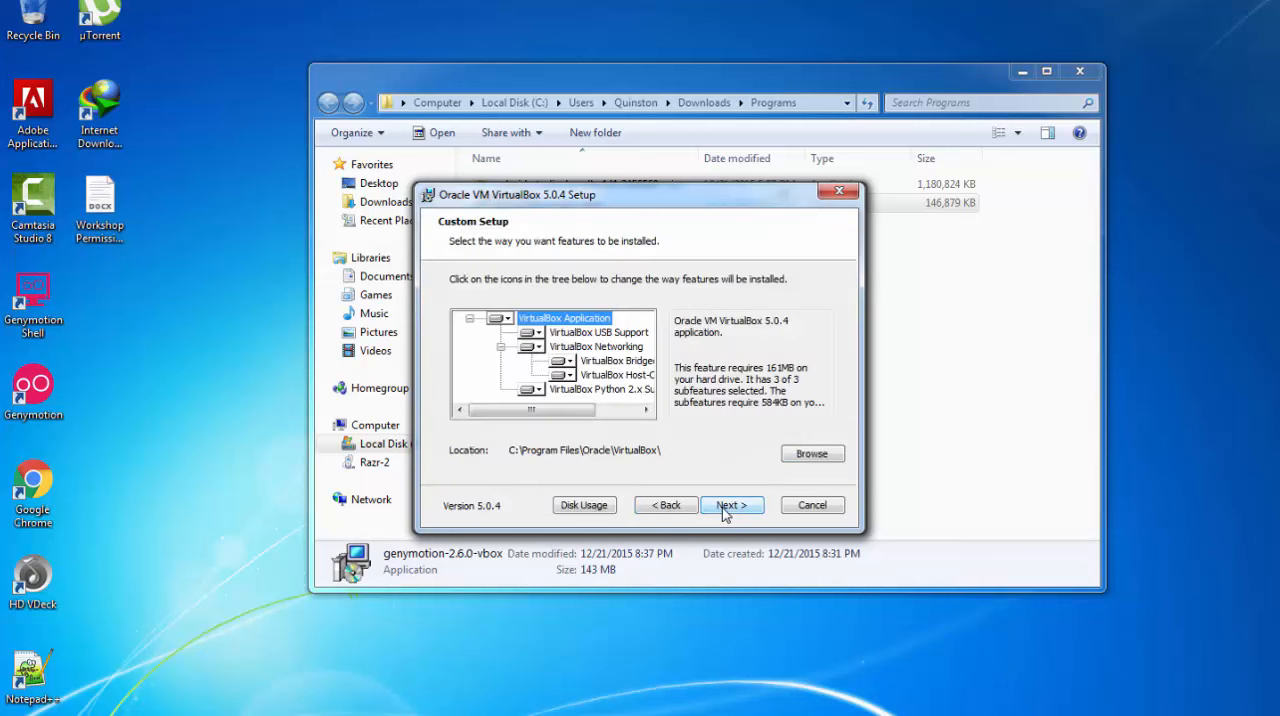
click(726, 508)
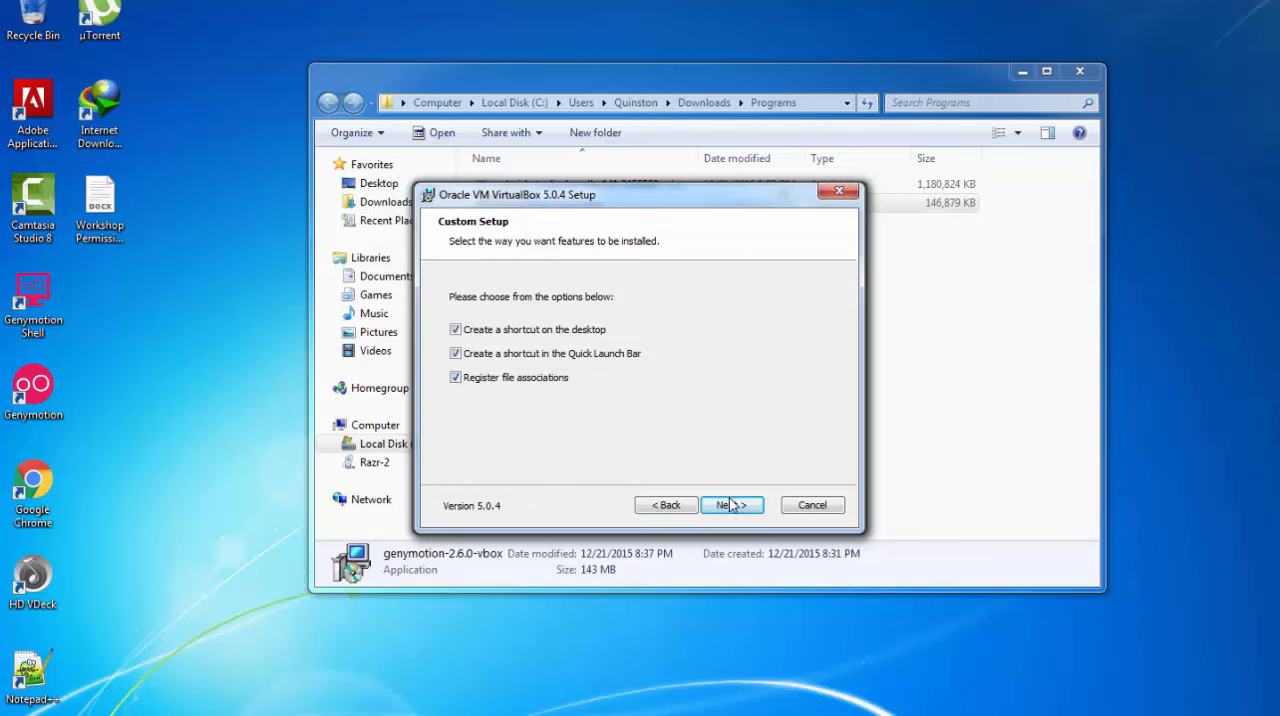
click(731, 505)
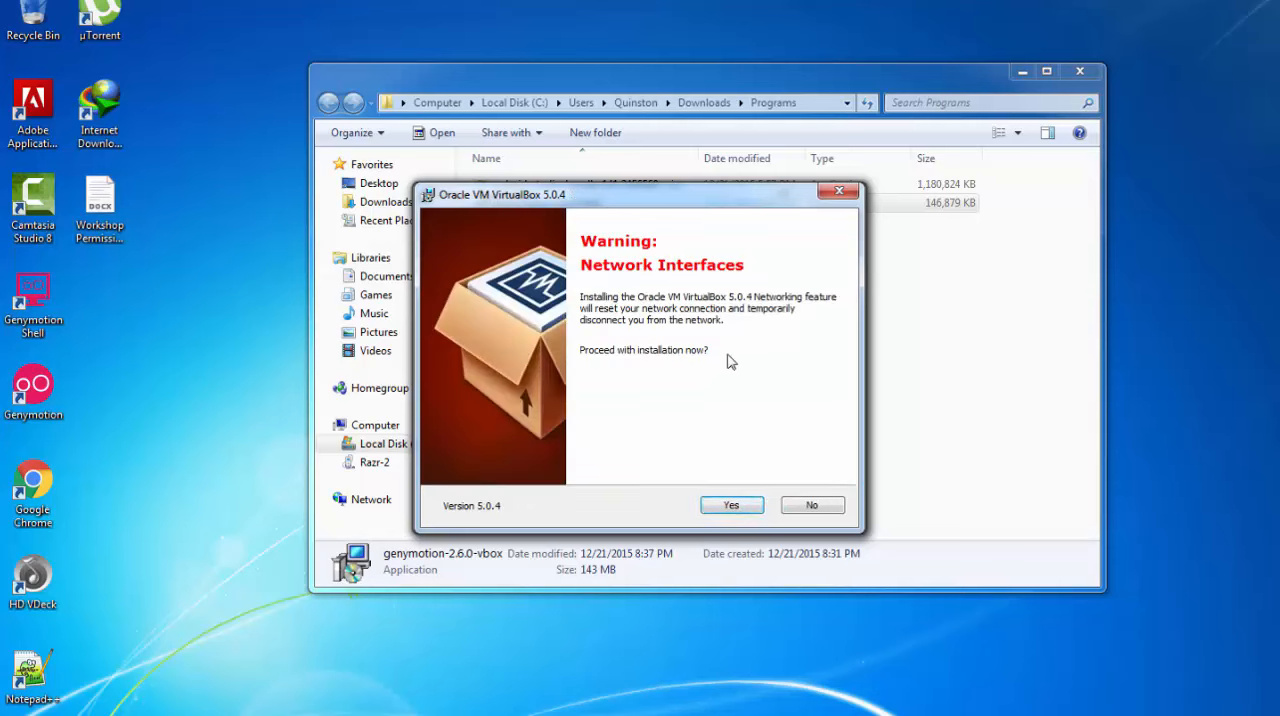
click(731, 505)
click(726, 508)
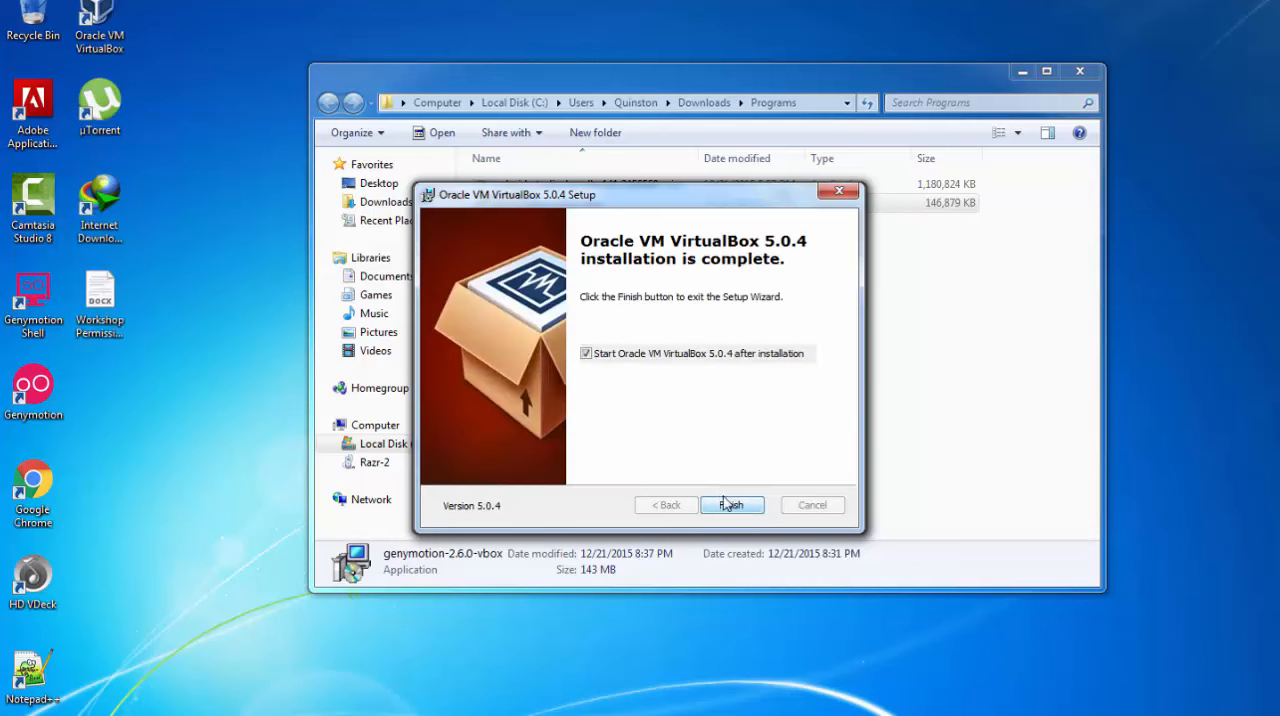
click(629, 358)
click(729, 505)
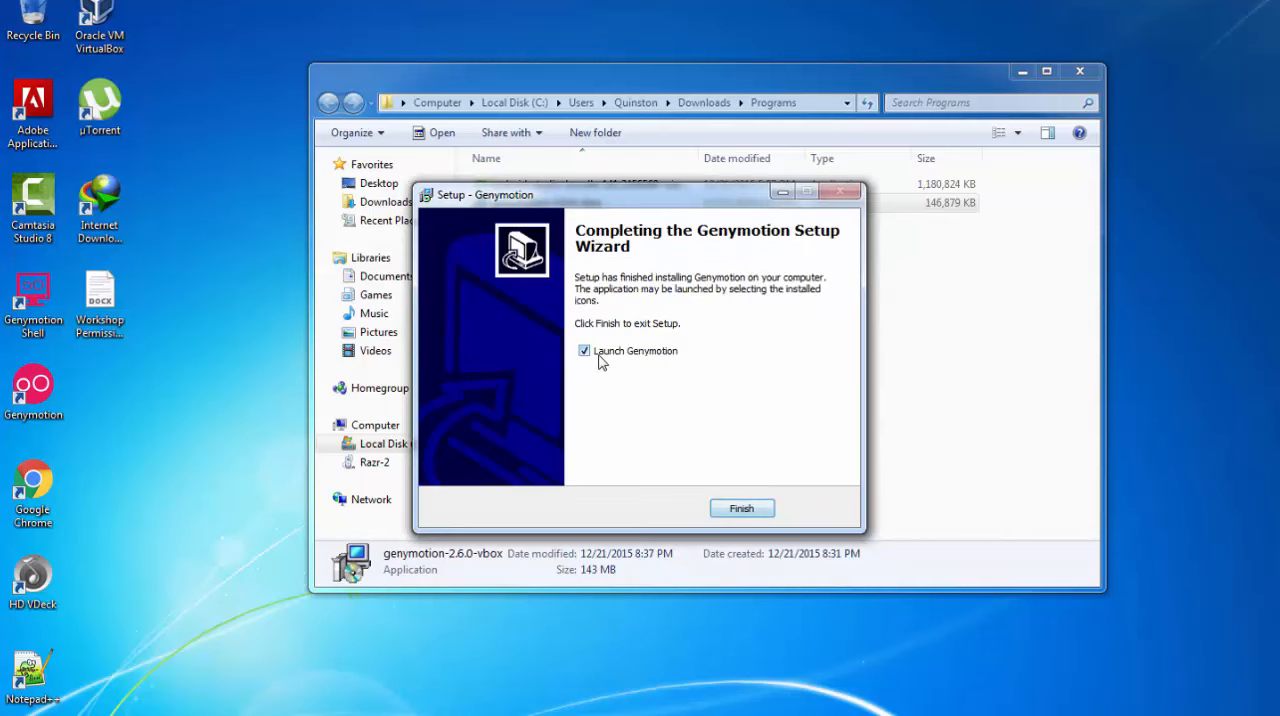
Launch Genymotion from the completed setup and begin adding a first virtual device, accepting the personal-use notice
click(738, 512)
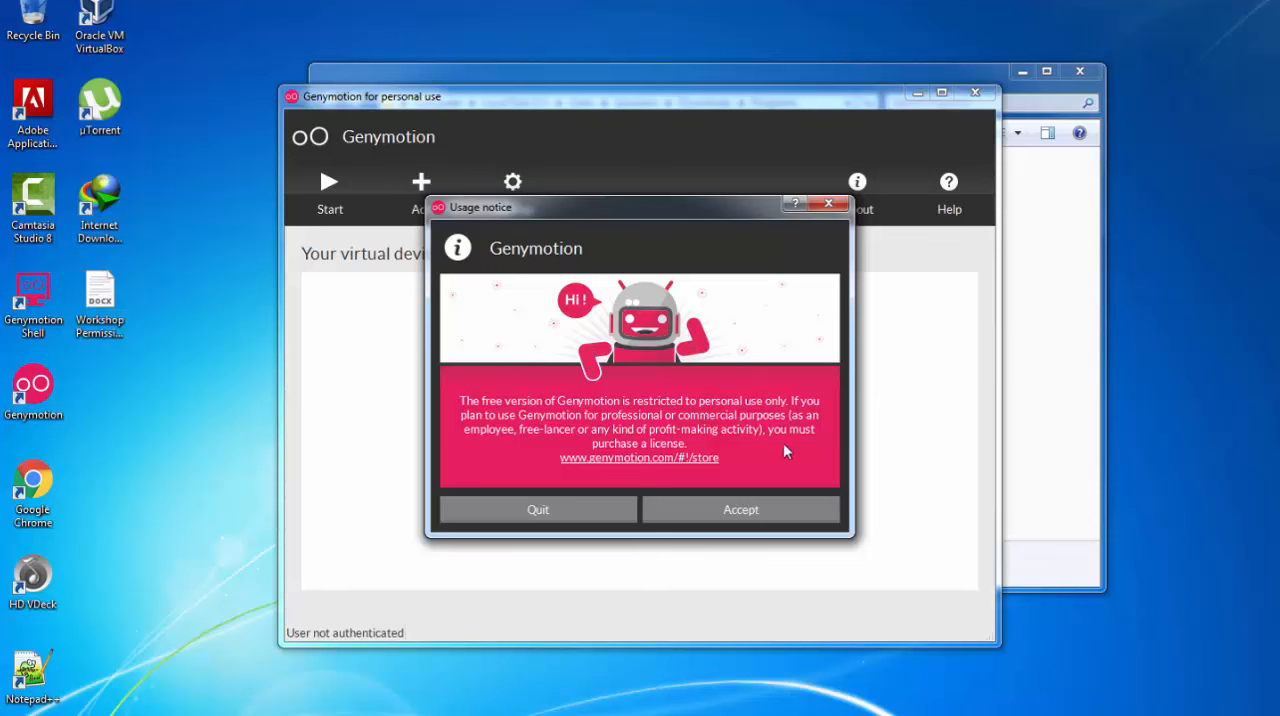
click(721, 509)
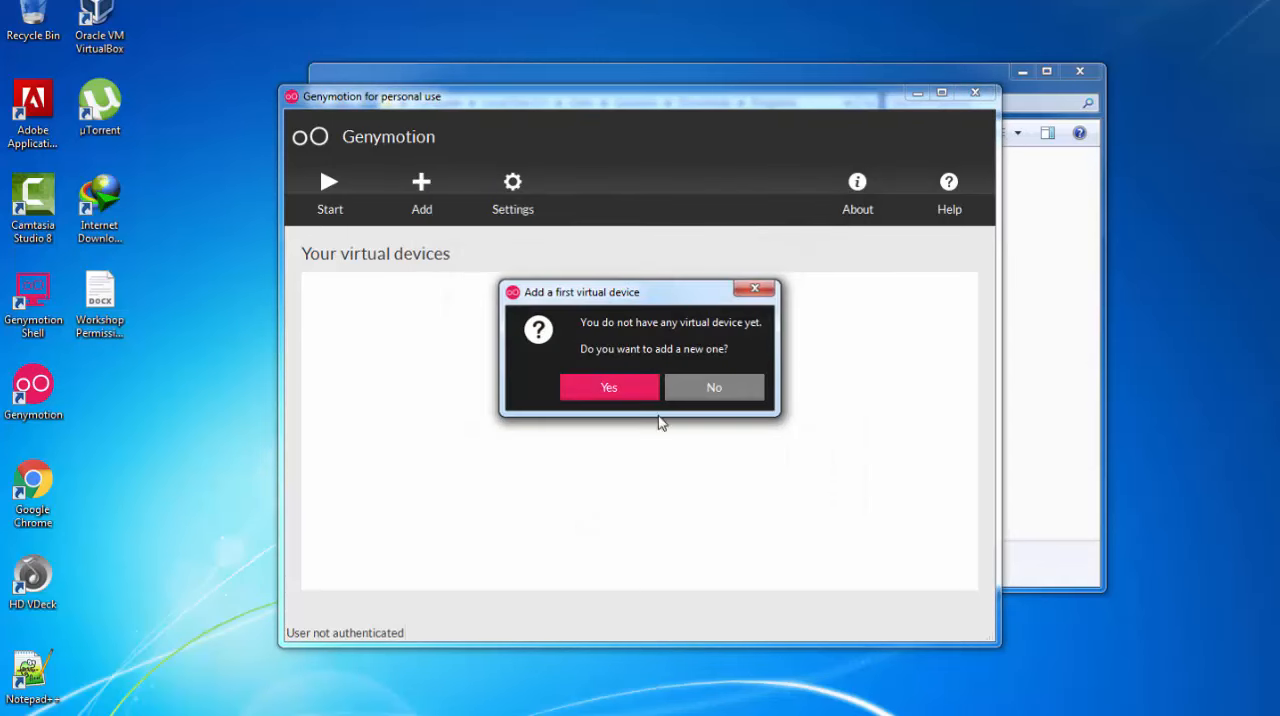
click(610, 386)
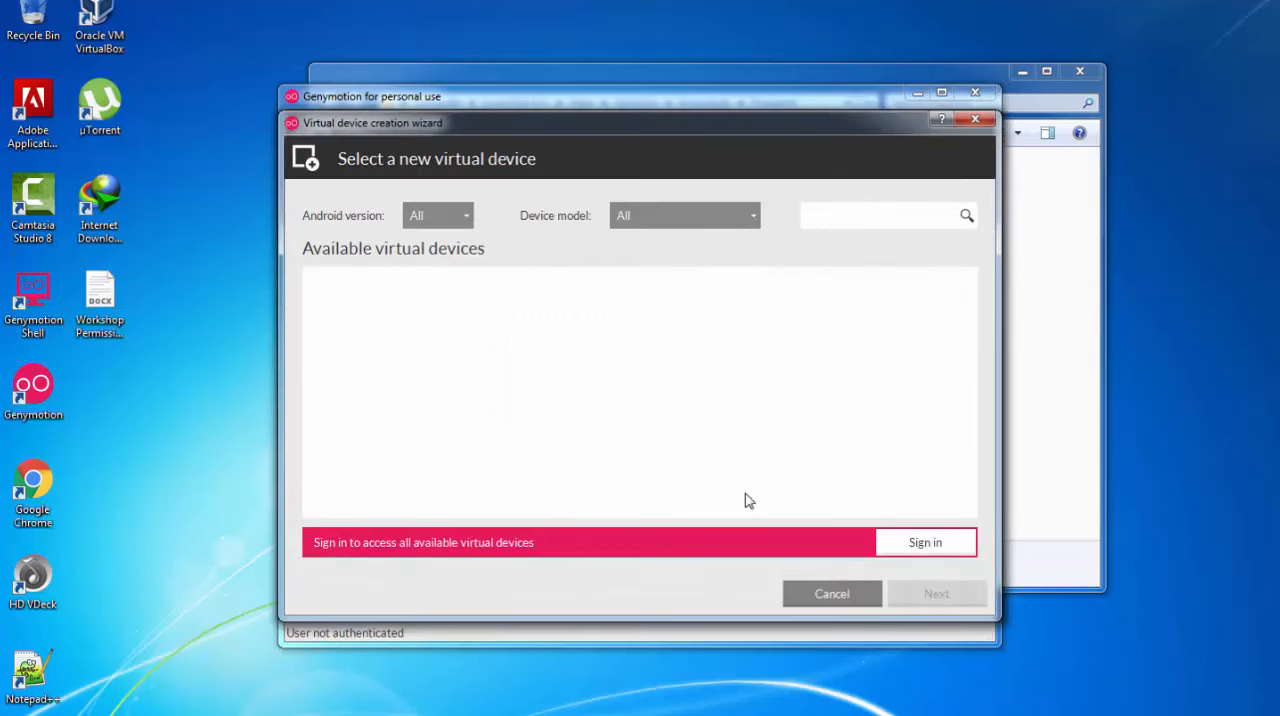
Sign in to Genymotion from the virtual device wizard with the account username and password
click(925, 544)
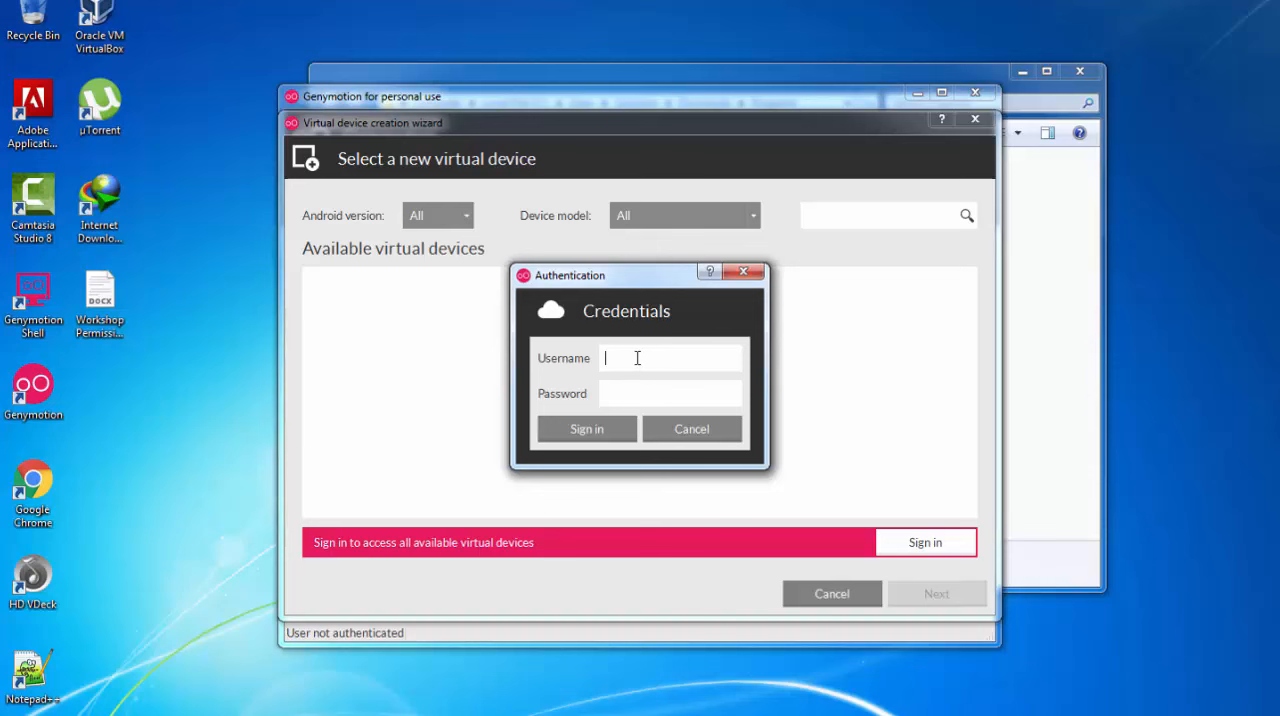
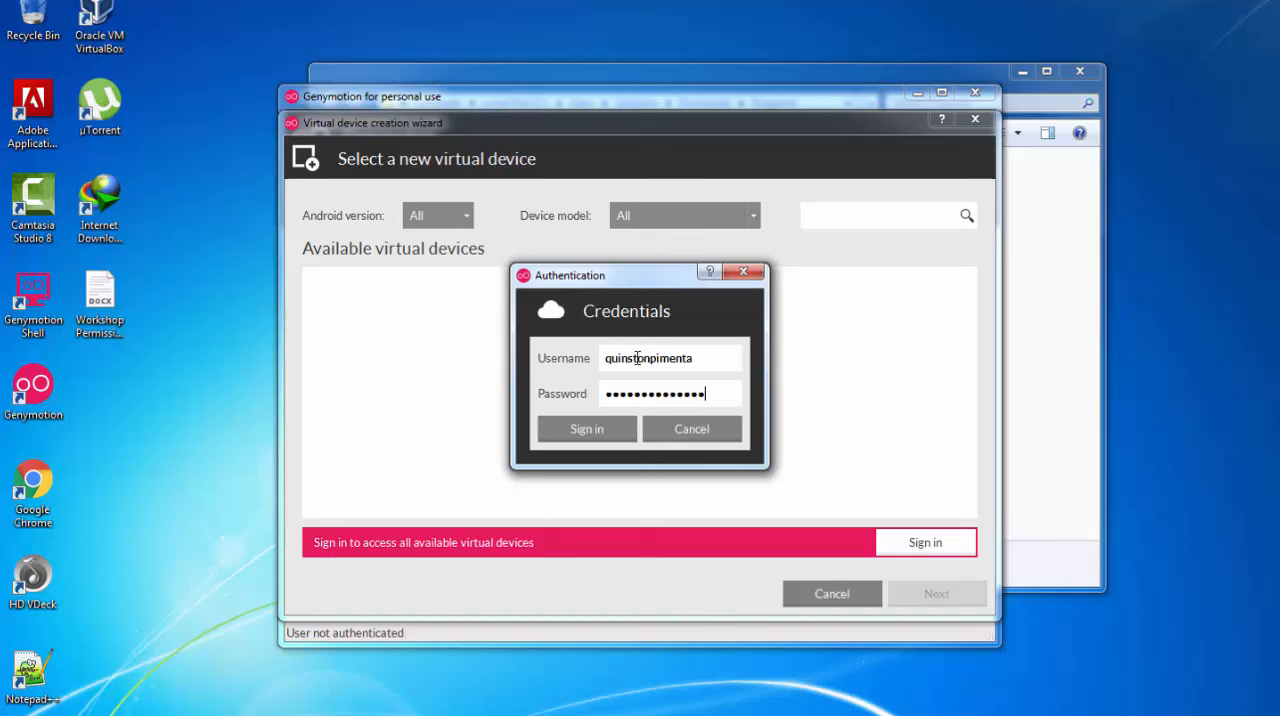
click(589, 429)
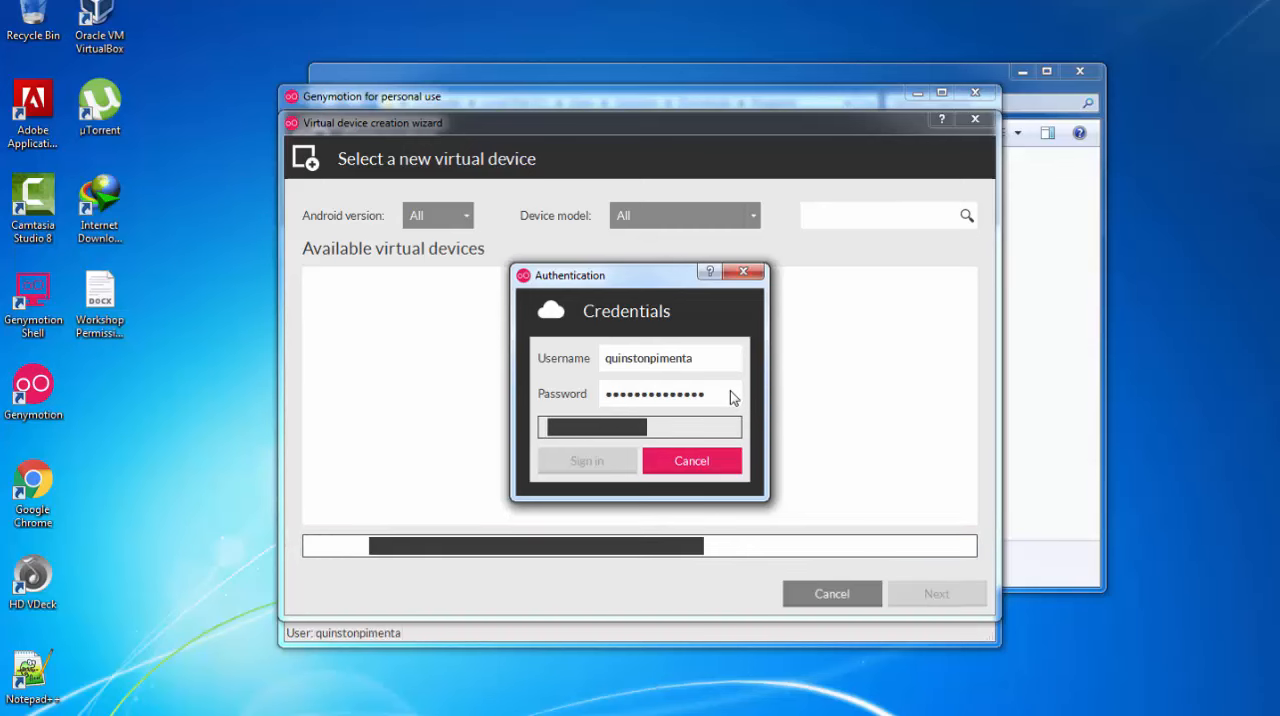
Select the Google Nexus 5 - 5.0.0 - API 21 - 1080x1920 entry among the available virtual devices
scroll(548, 386, down, 10)
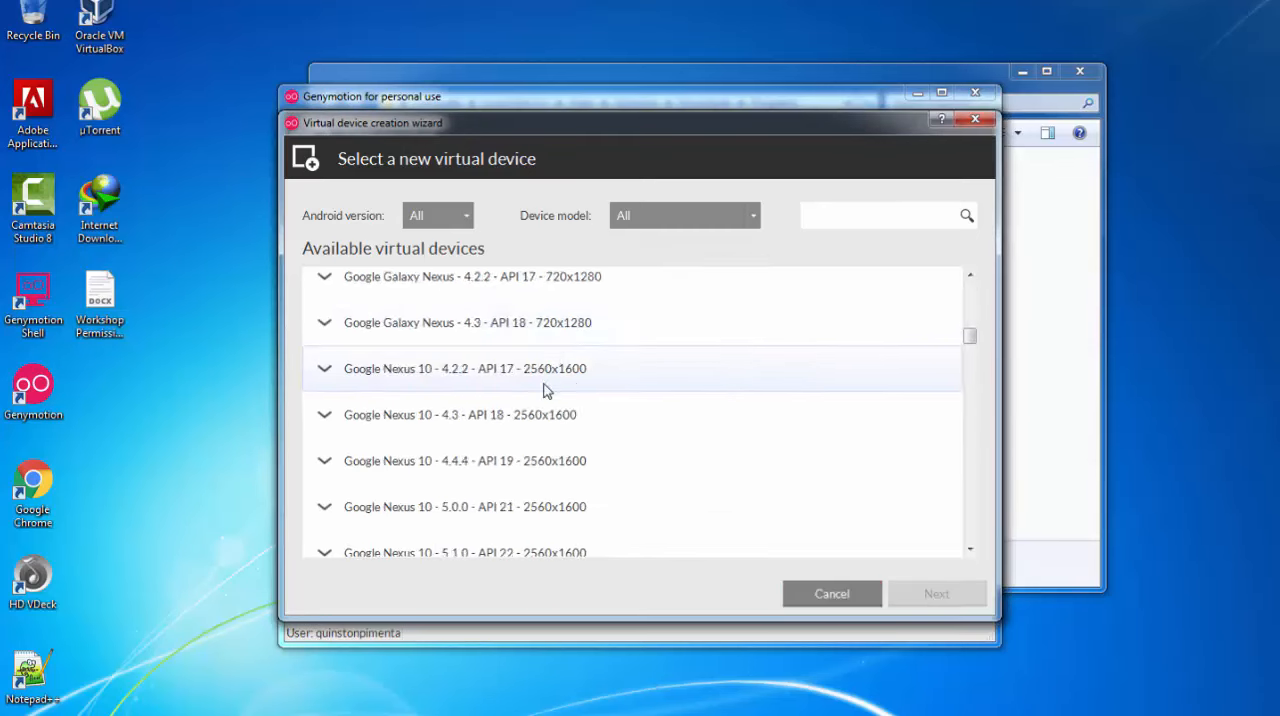
scroll(545, 397, up, 10)
scroll(550, 404, down, 15)
scroll(560, 412, down, 1)
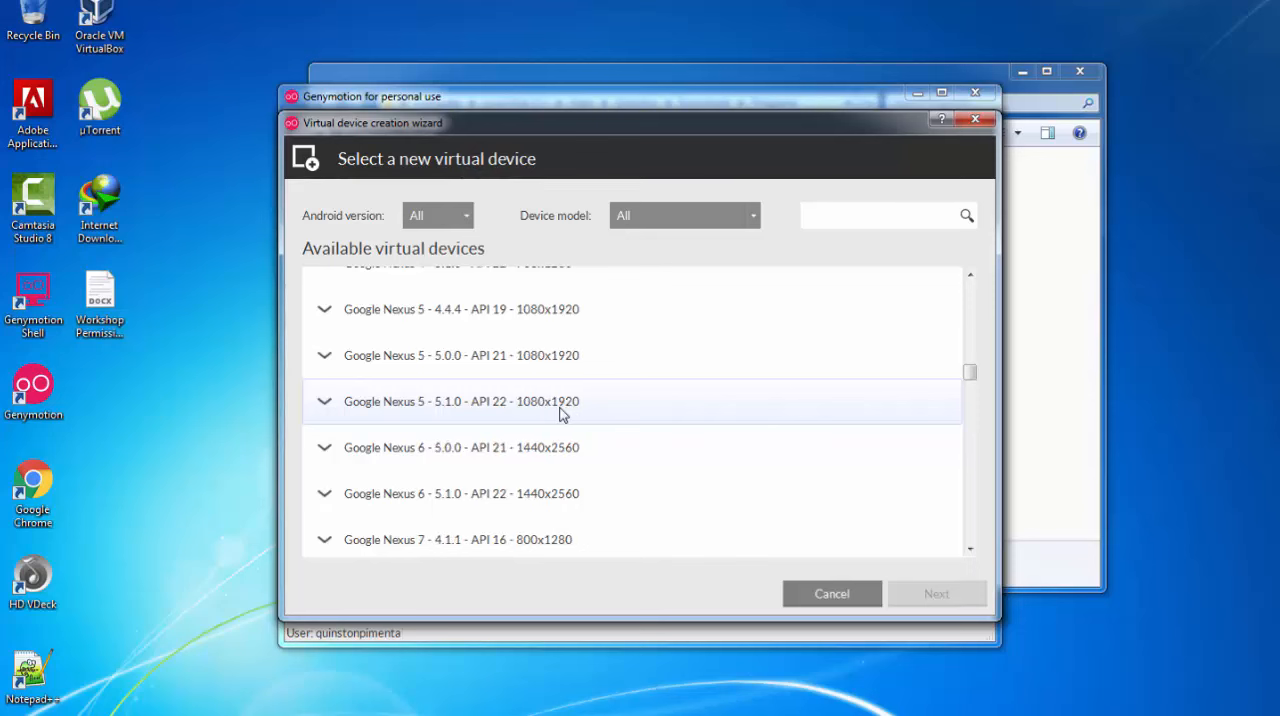
click(482, 360)
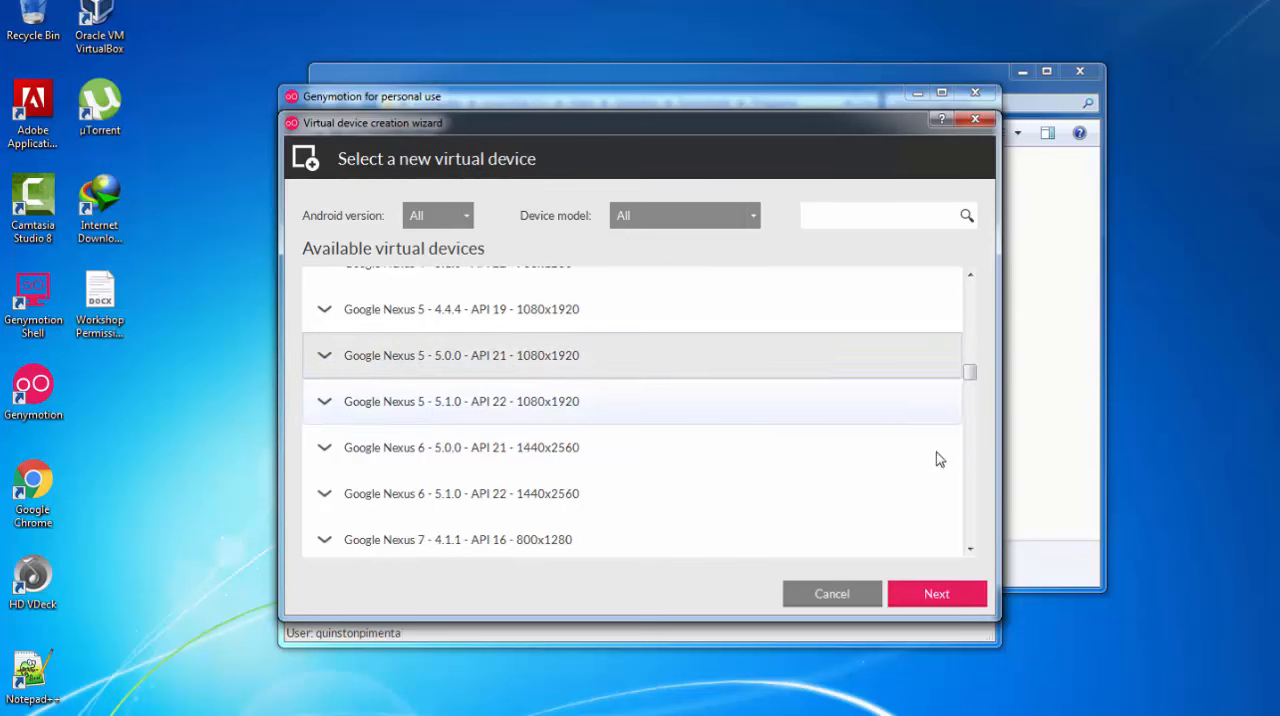
Create and deploy the Google Nexus 5 virtual device, keeping its default name and properties
click(937, 594)
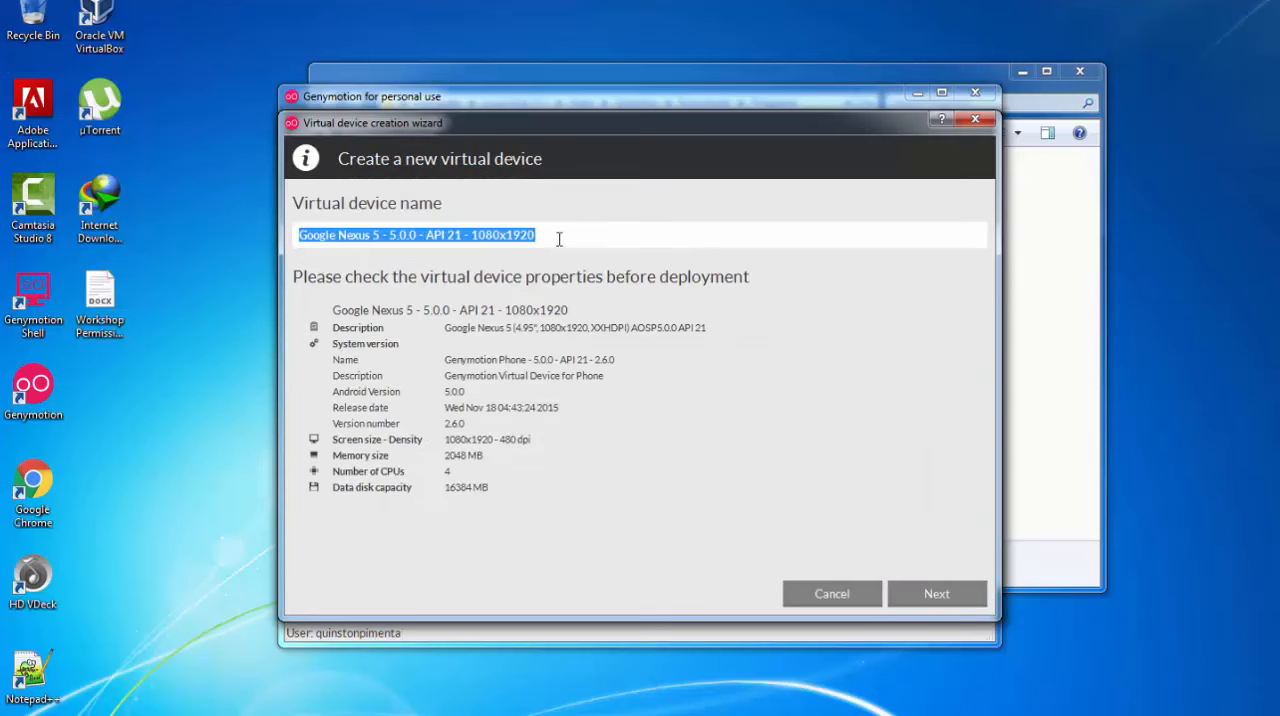
click(933, 595)
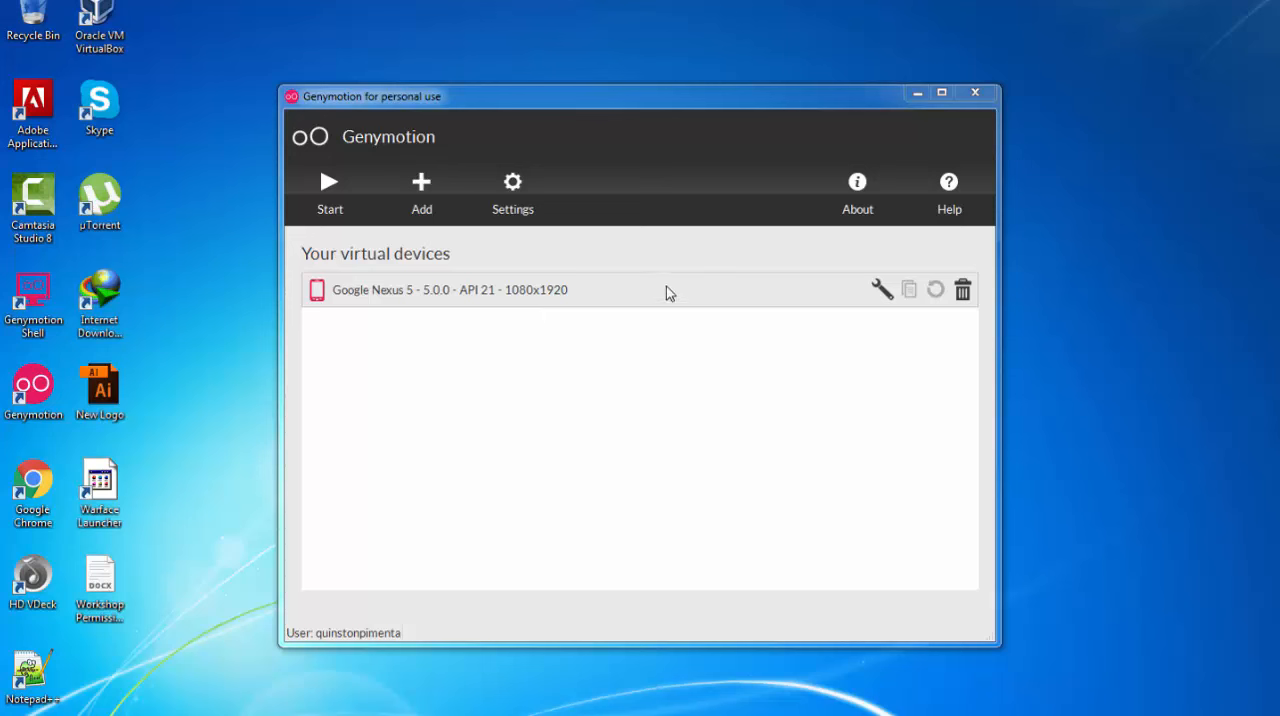
Start the Google Nexus 5 virtual device, look through its app drawer, and go back to the home screen
click(888, 292)
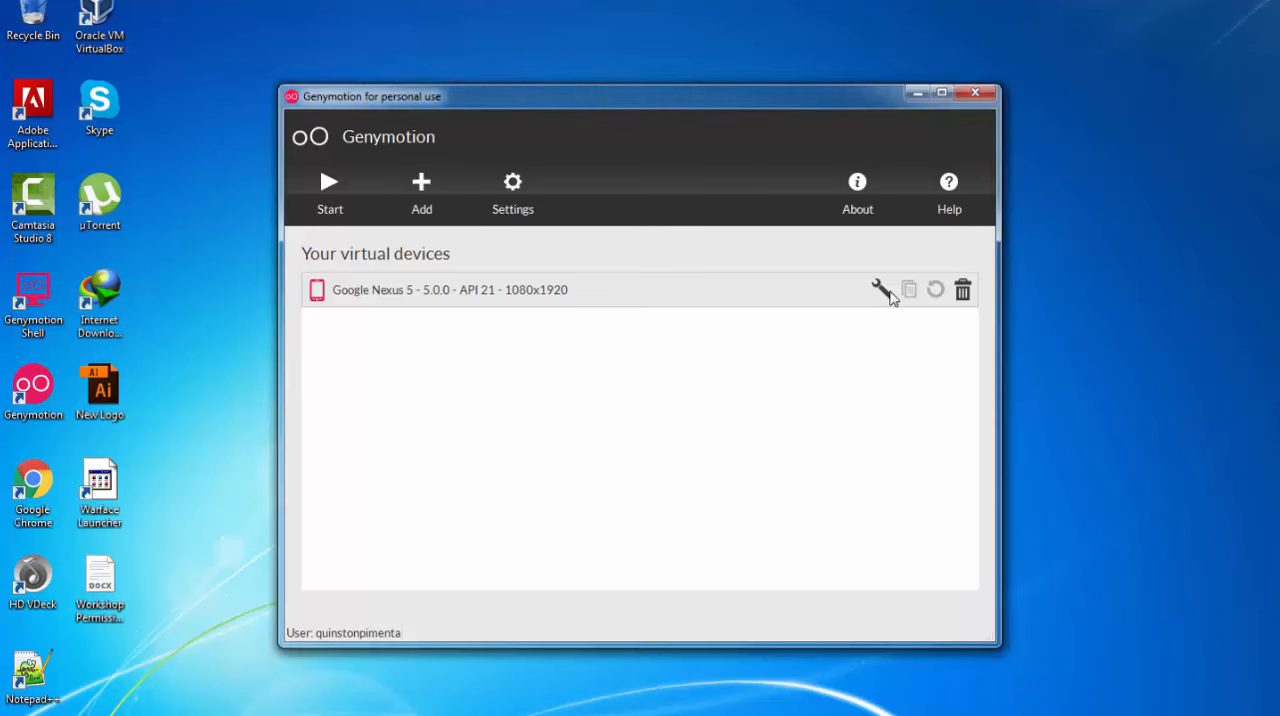
click(770, 379)
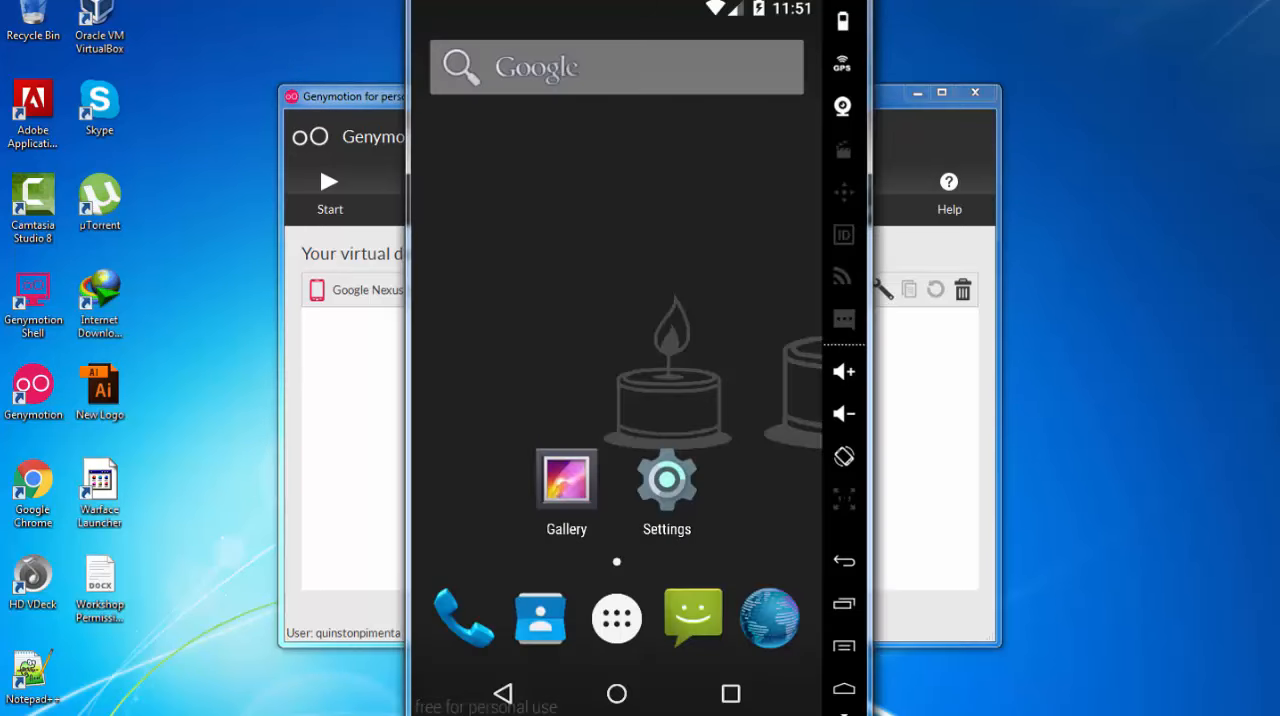
click(612, 630)
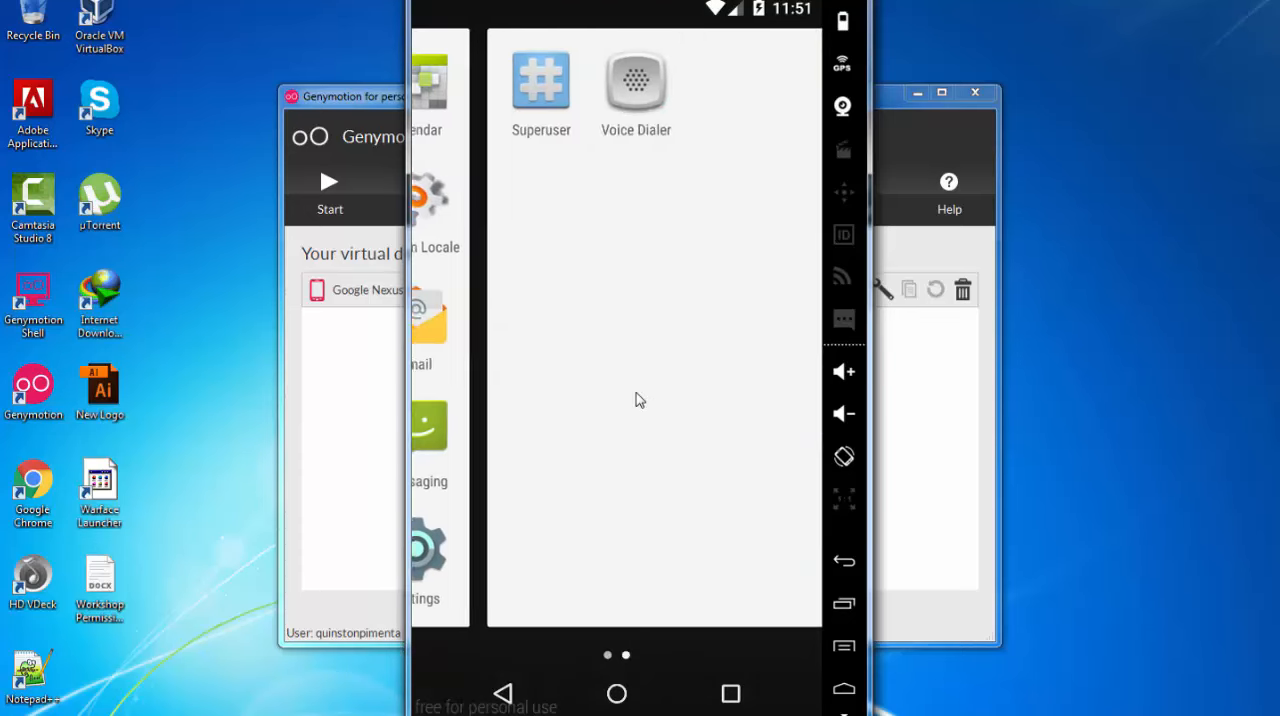
click(503, 692)
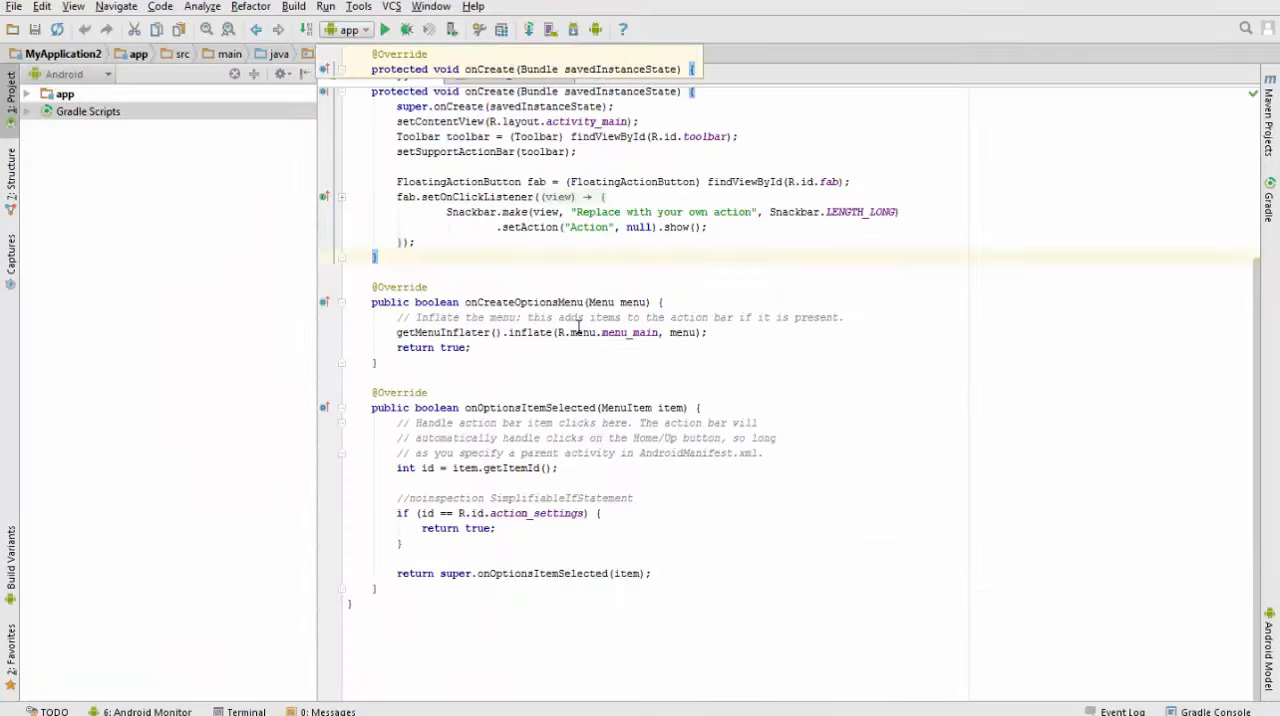
In Android Studio, run the app on the running Google Nexus 5 - 5.0.0 device and use the same device for future launches
scroll(578, 326, up, 3)
scroll(578, 326, down, 3)
scroll(697, 251, up, 4)
click(697, 250)
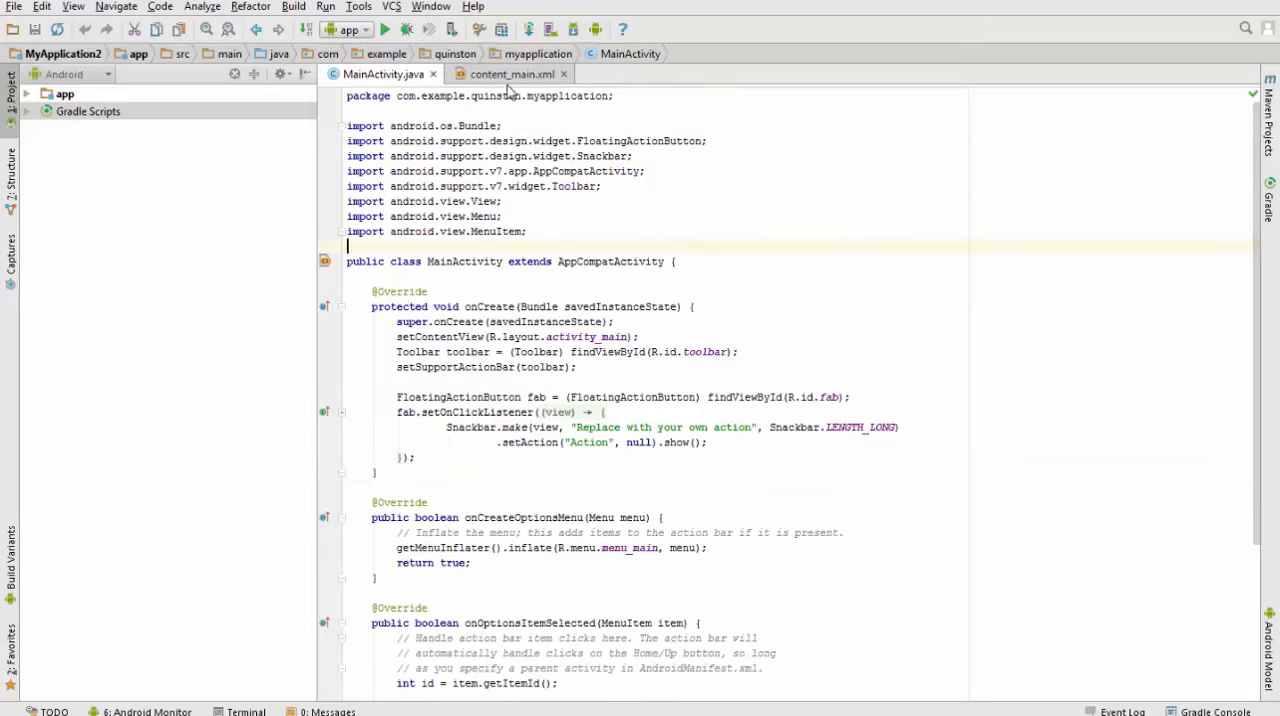
click(386, 30)
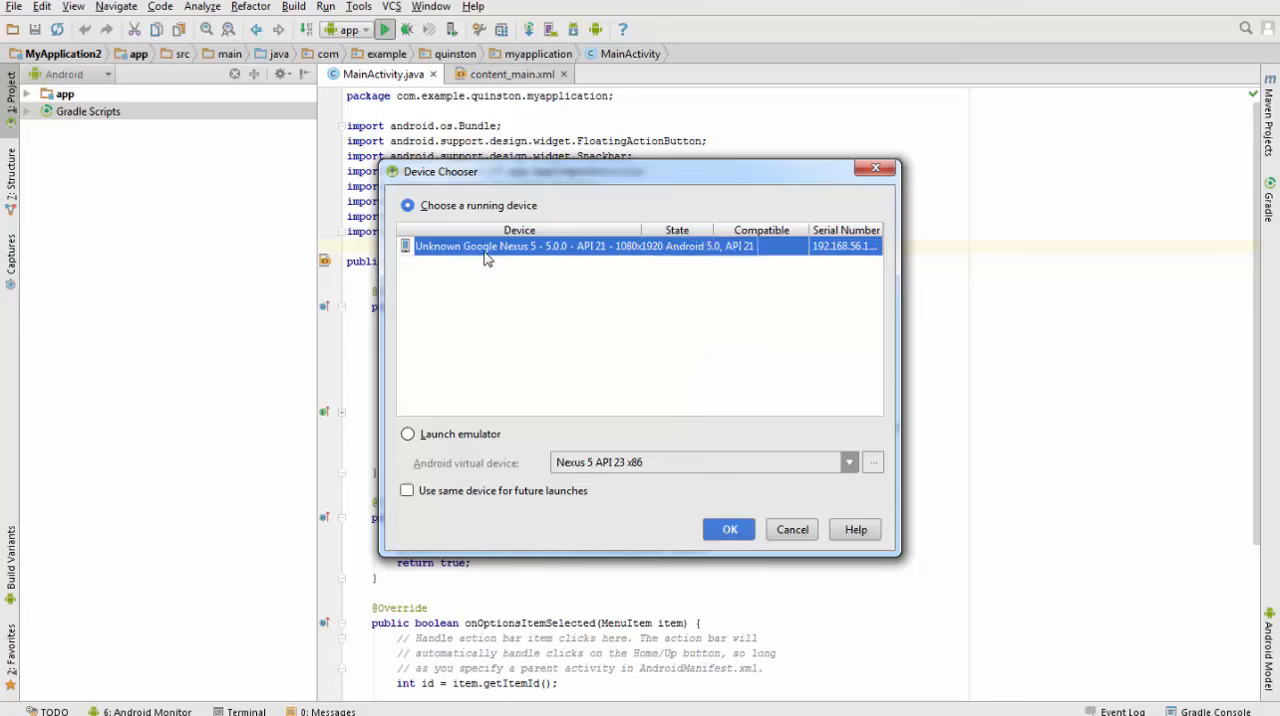
click(407, 491)
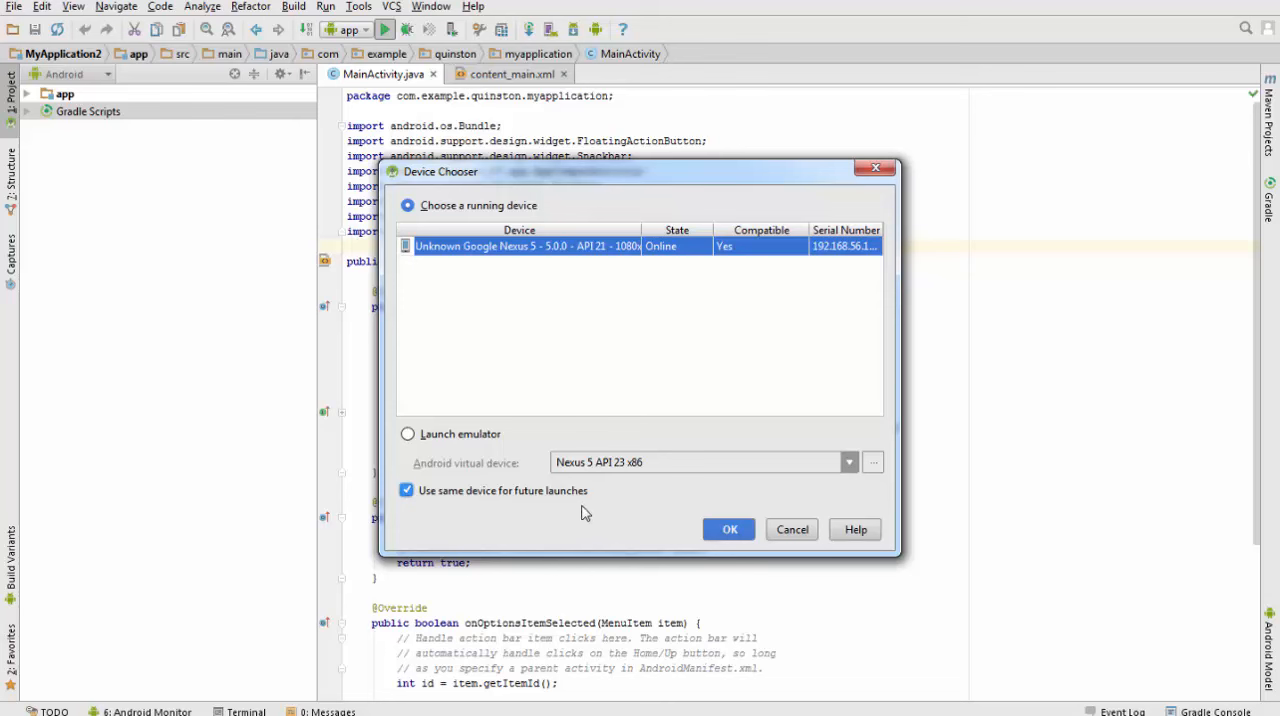
click(726, 530)
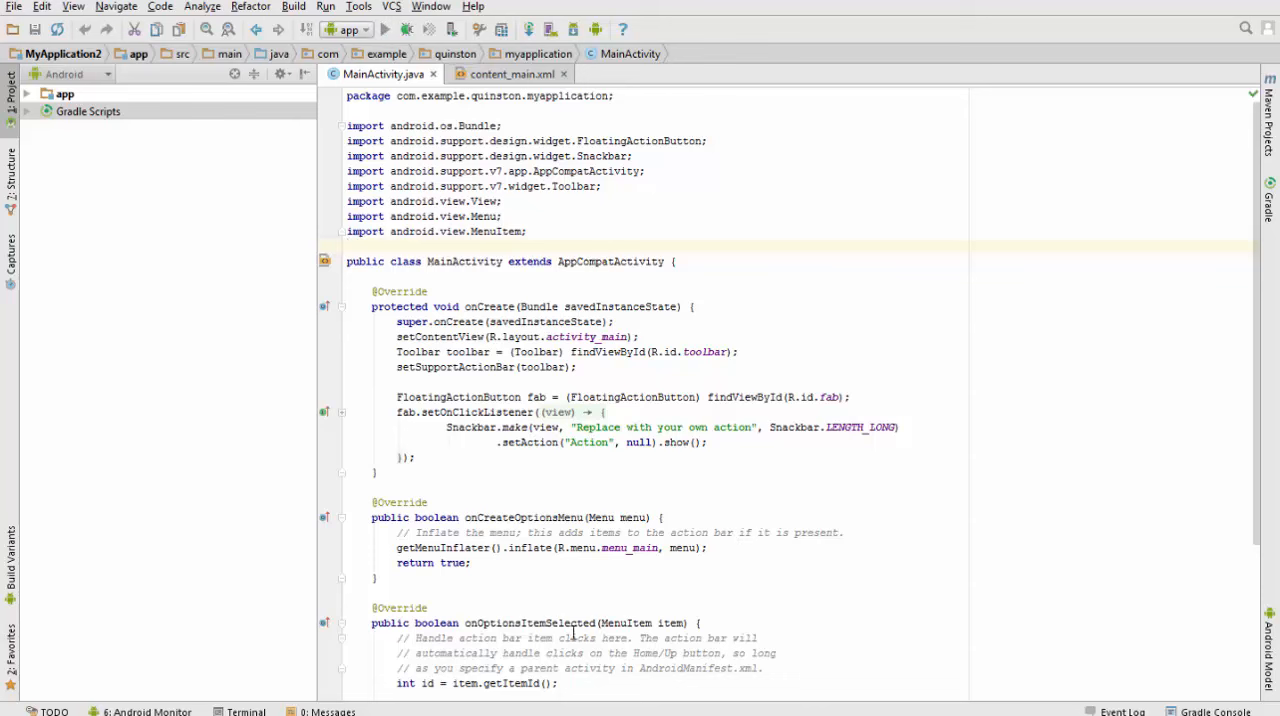